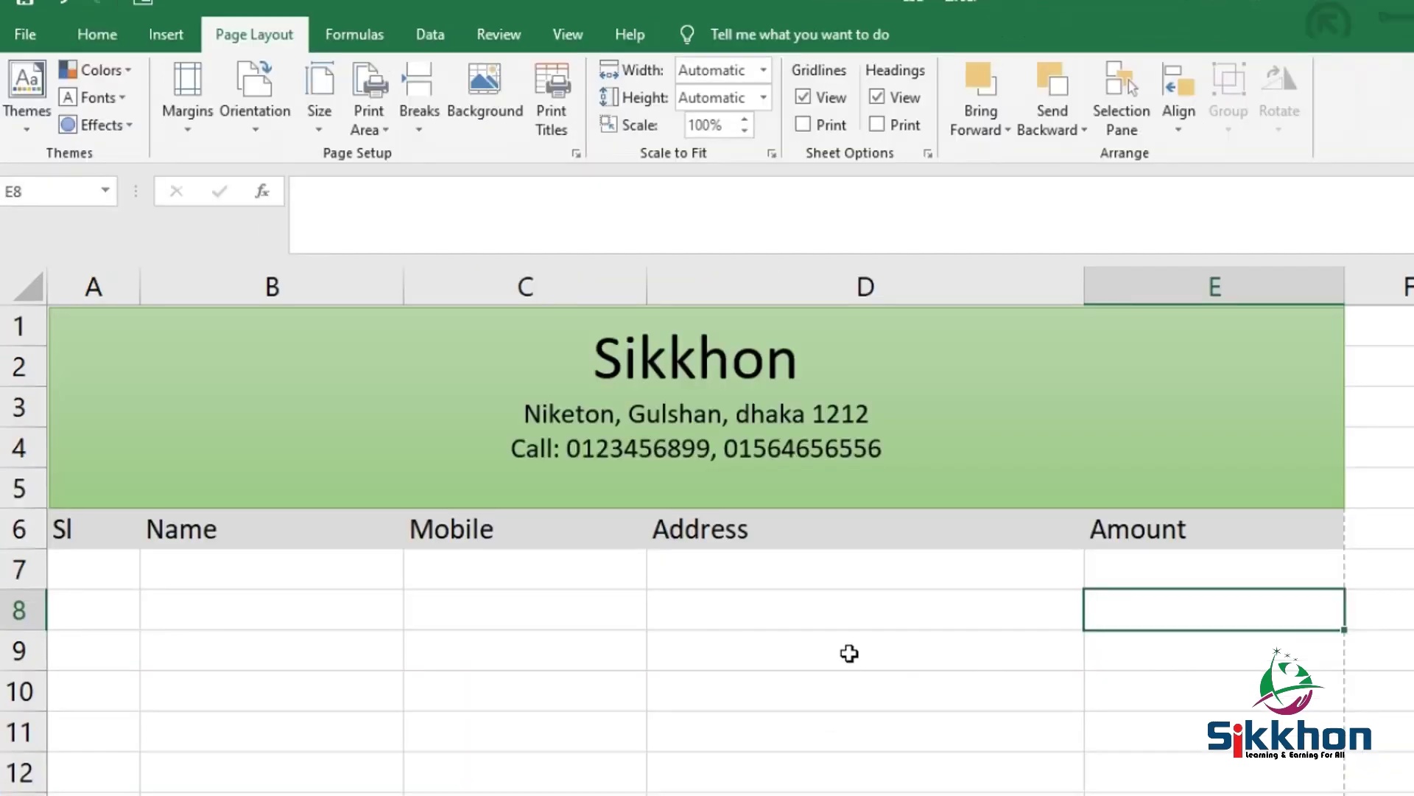
# Enter serial numbers 1, 2 and 3 in A7:A9
pyautogui.scroll(-3, 846, 651)
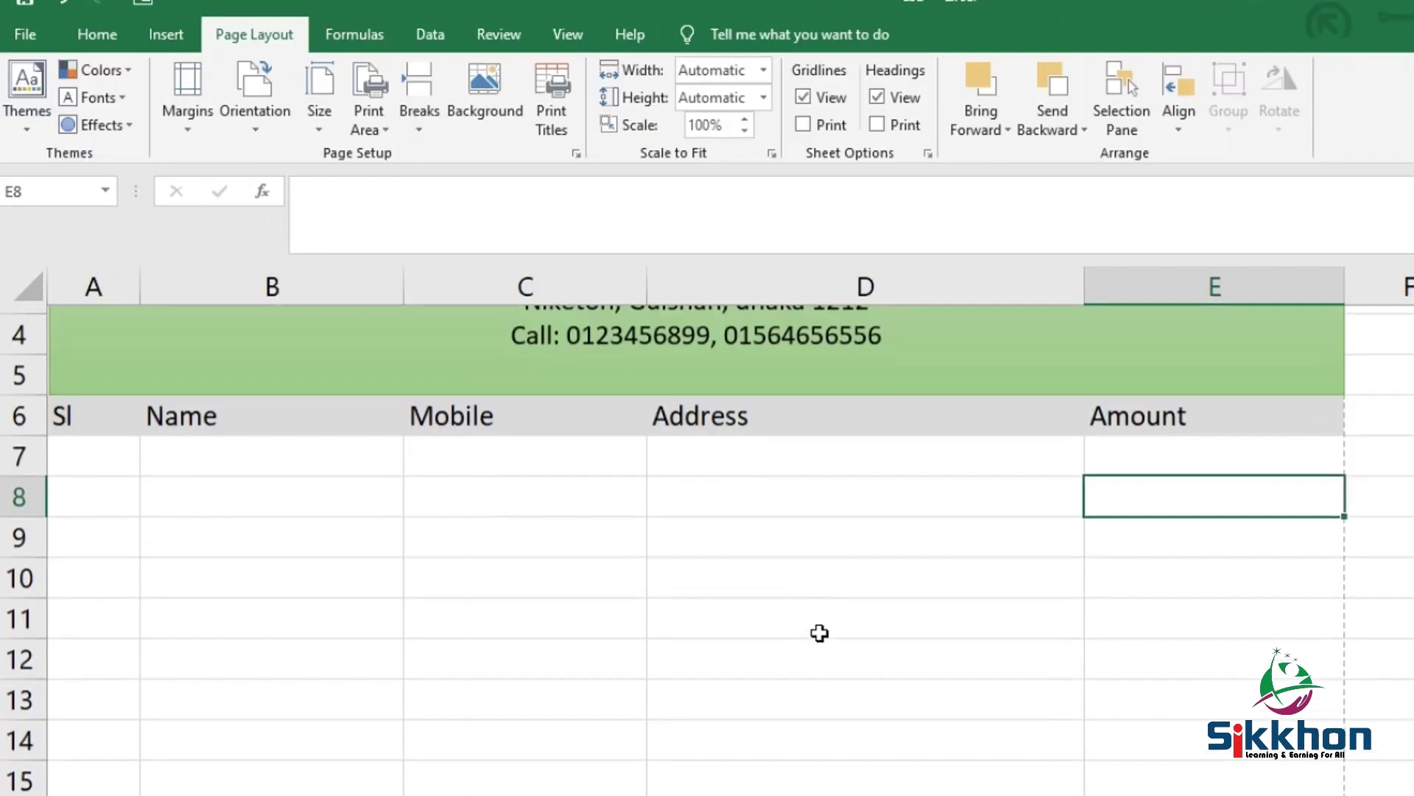
pyautogui.click(83, 458)
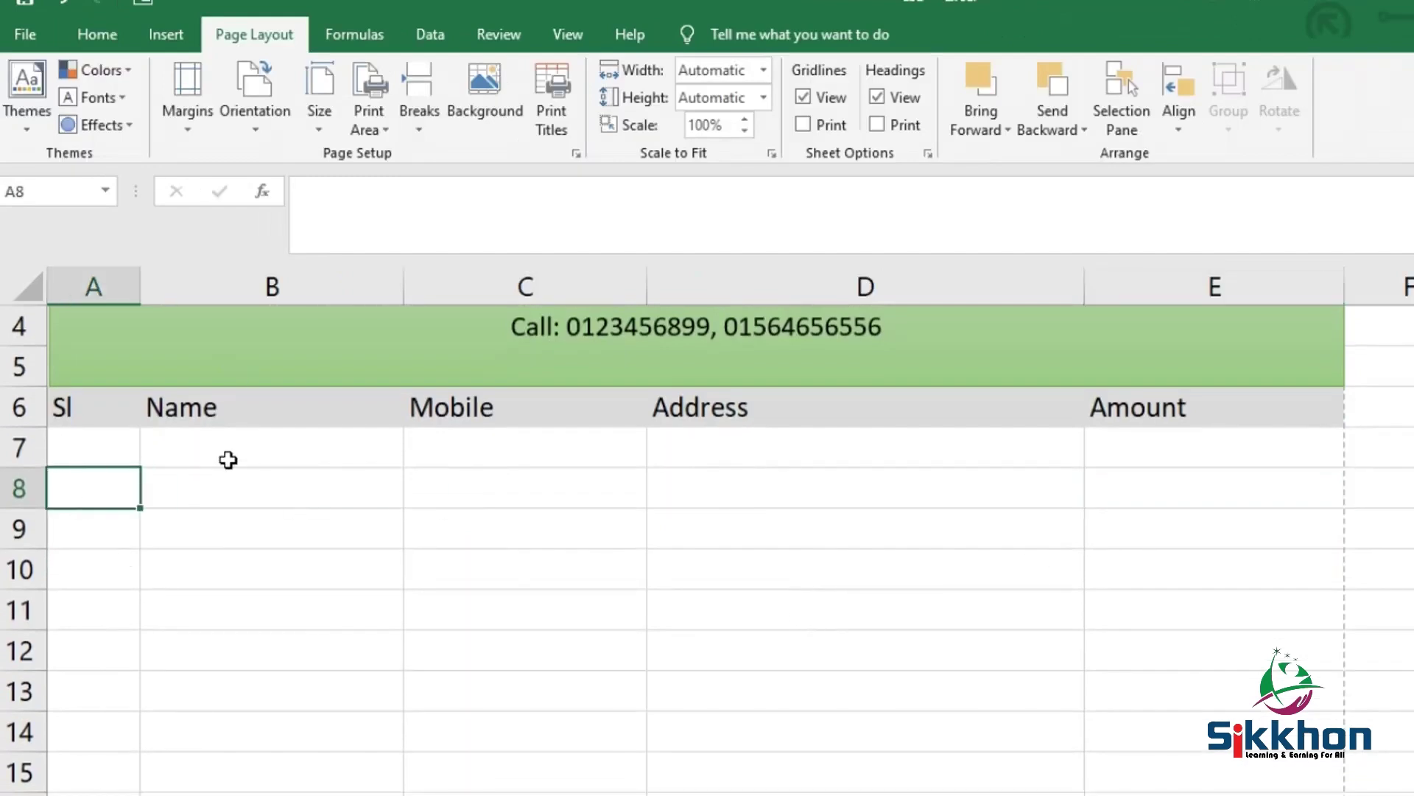
pyautogui.doubleClick(62, 445)
pyautogui.write('1')
pyautogui.press('Return')
pyautogui.write('2')
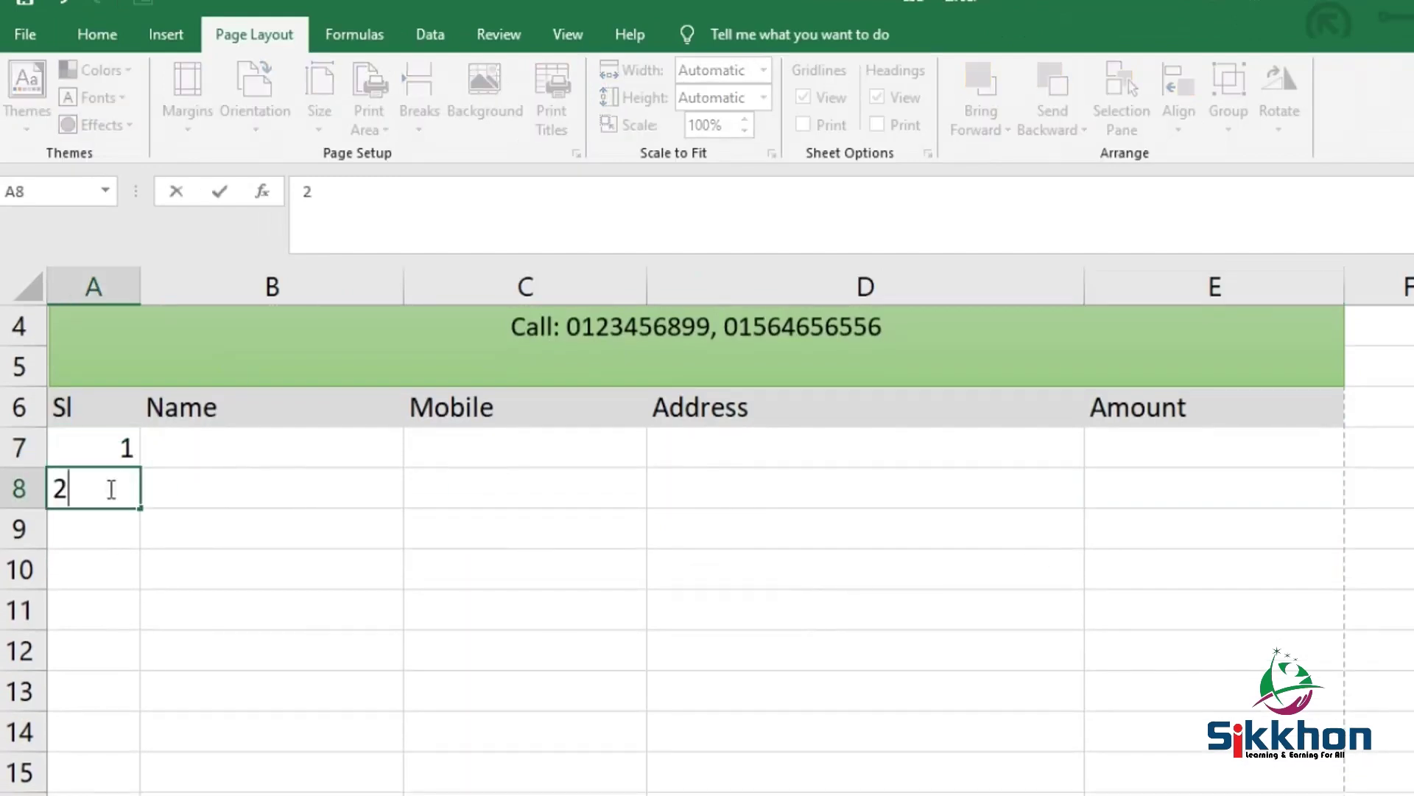
pyautogui.press('Return')
pyautogui.write('3')
pyautogui.press('Return')
# Centre the contents of the whole Sl column A
pyautogui.click(89, 412)
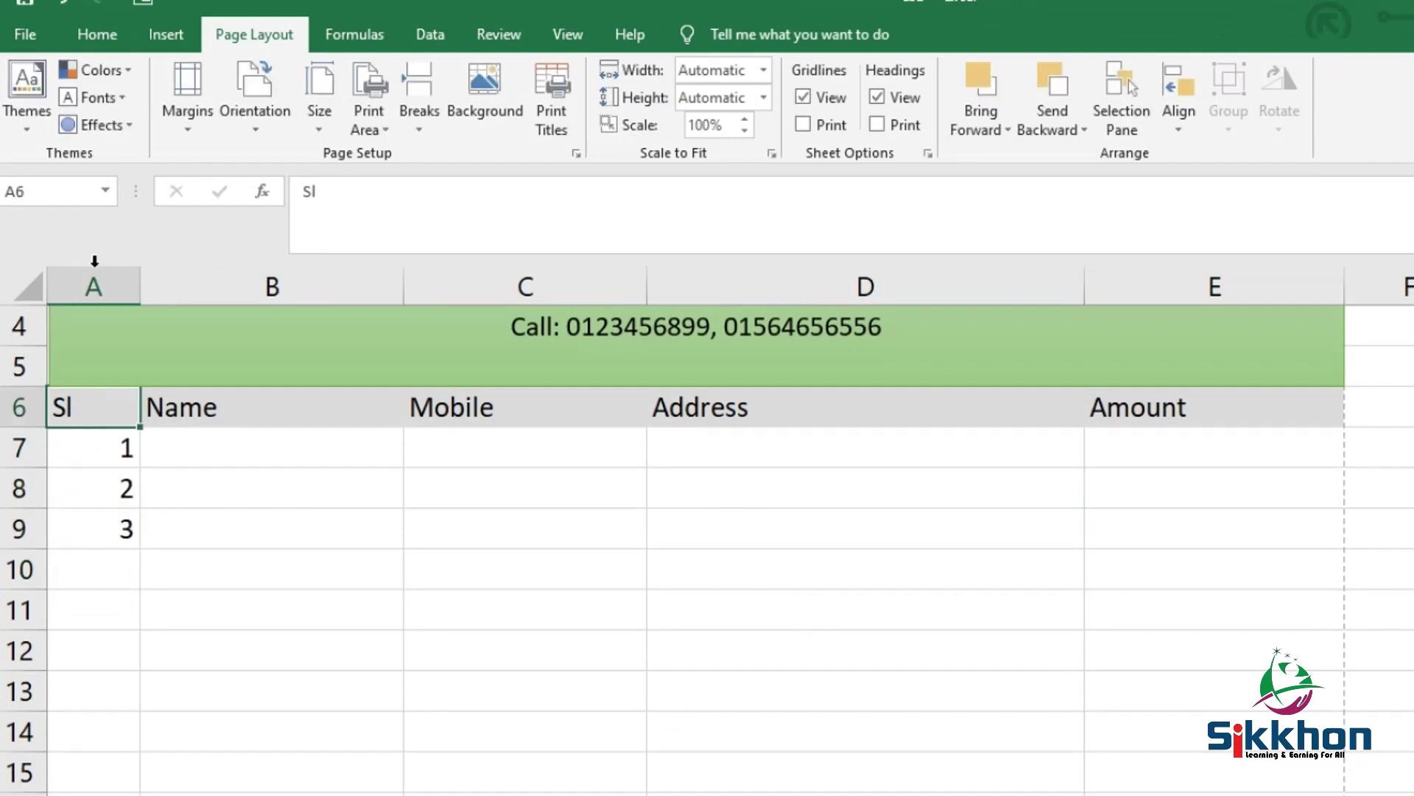
pyautogui.scroll(1, 120, 375)
pyautogui.click(100, 280)
pyautogui.scroll(2, 170, 87)
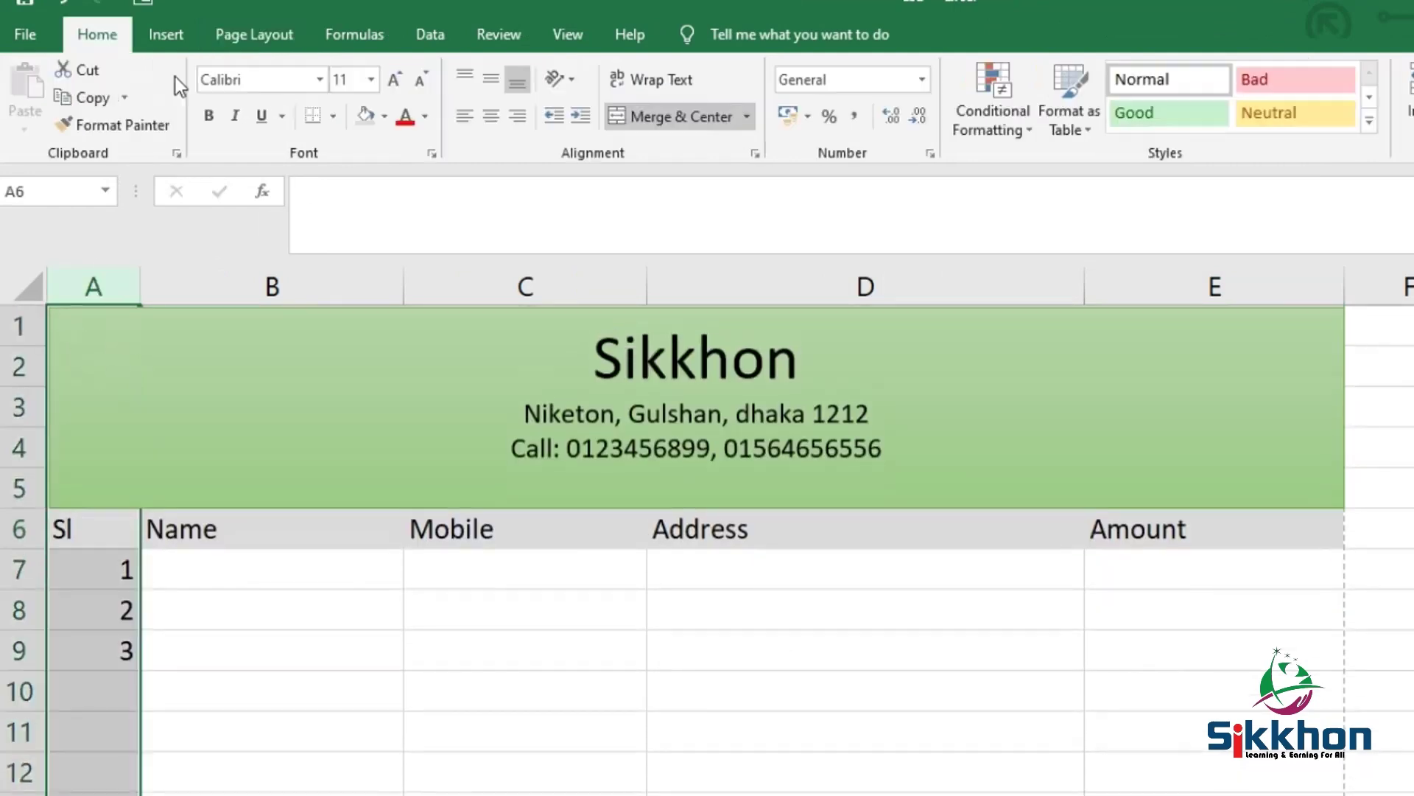
pyautogui.click(496, 121)
# Fill B7:B9 with the sample names erwe, werwe and werwe
pyautogui.click(272, 548)
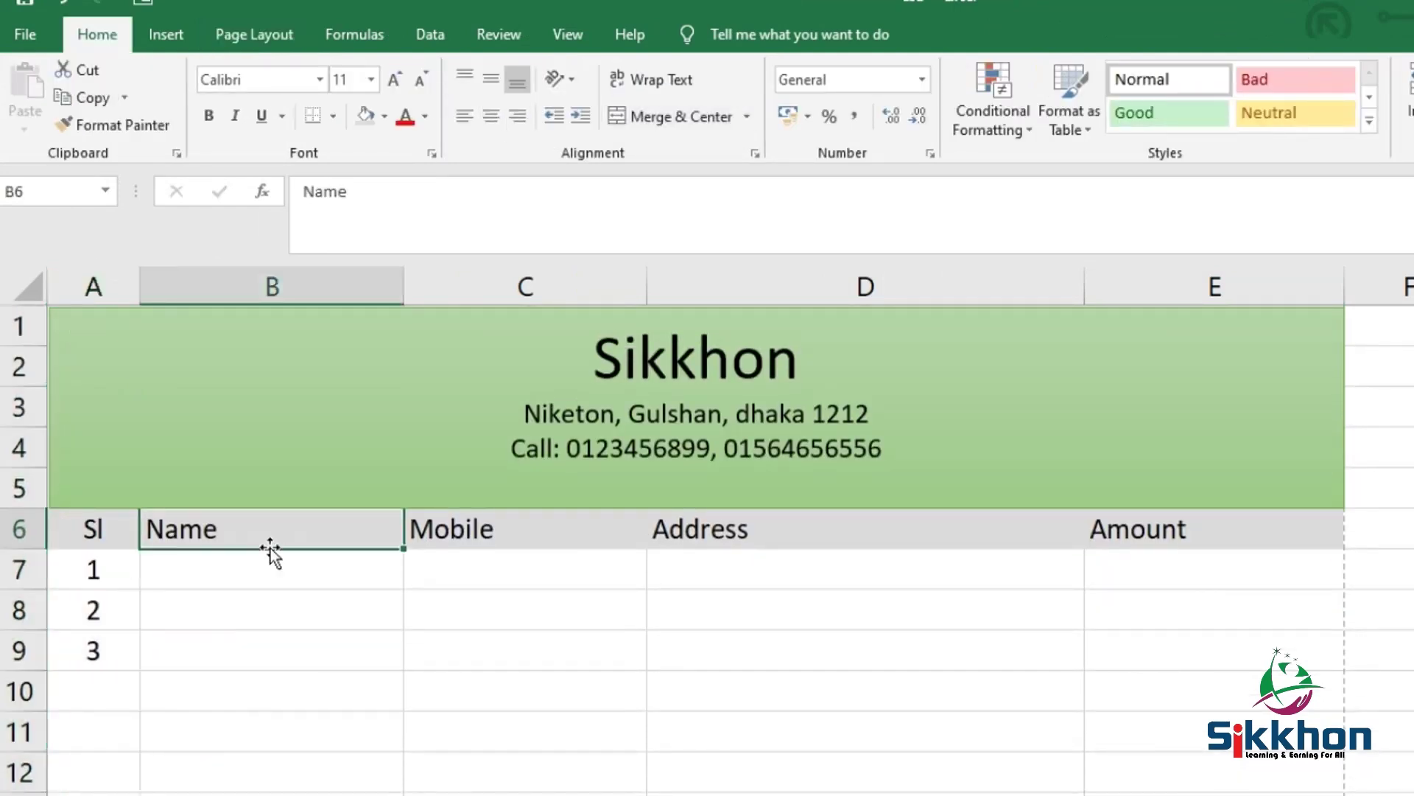
pyautogui.click(334, 580)
pyautogui.write('erwe')
pyautogui.click(269, 631)
pyautogui.write('werwe')
pyautogui.click(247, 663)
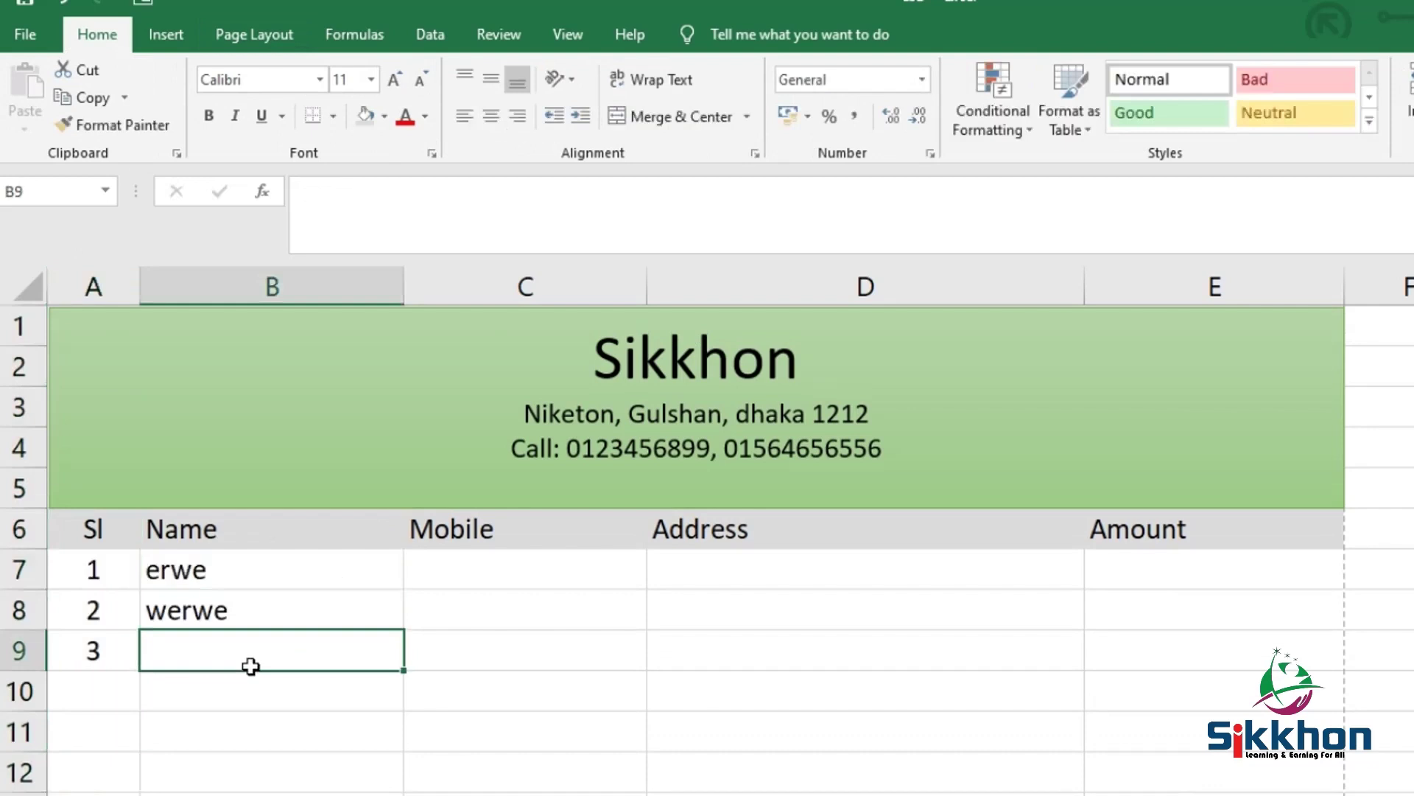
pyautogui.write('werwe')
pyautogui.click(465, 583)
# Enter a mobile number in C7 and format the Mobile column C as Text
pyautogui.write('05564564')
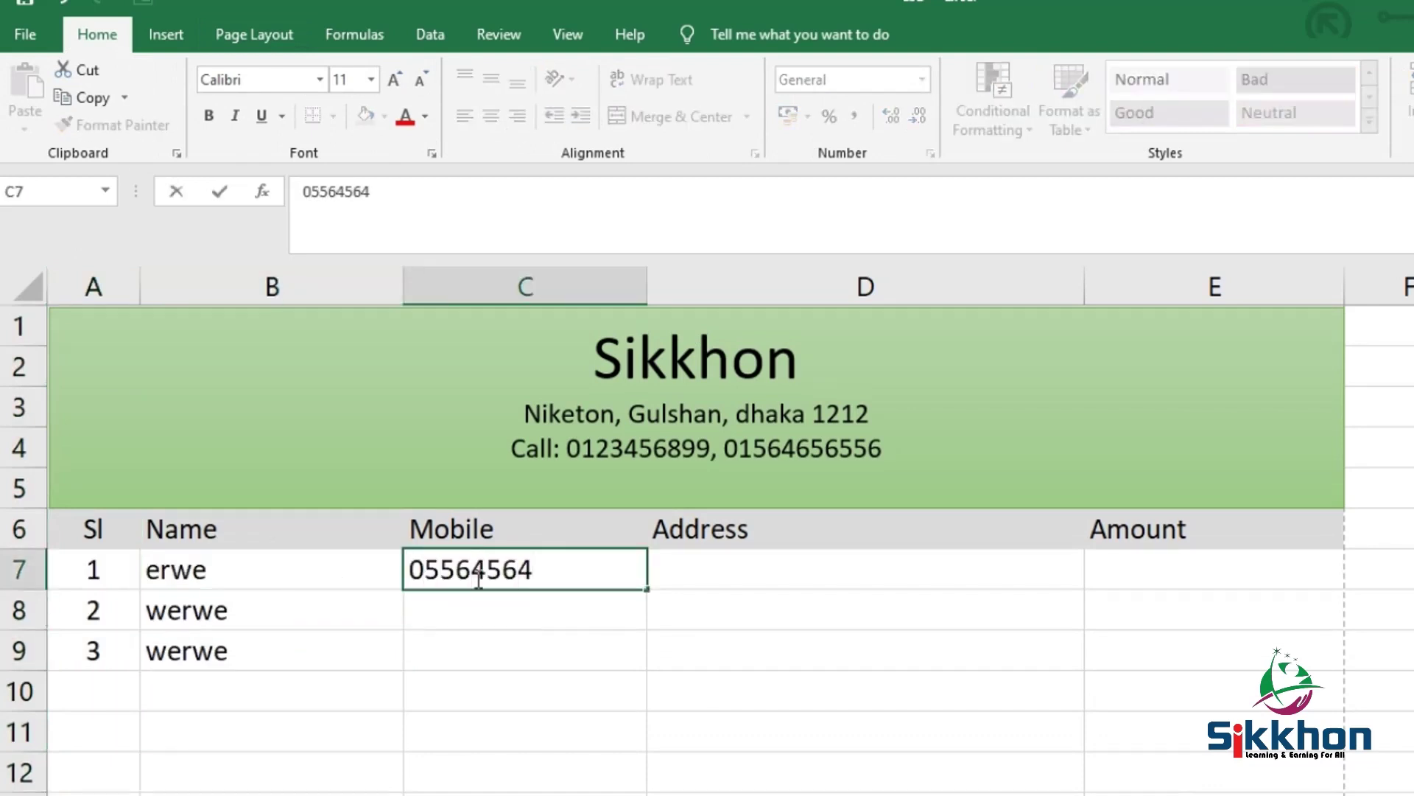
pyautogui.click(508, 612)
pyautogui.click(557, 571)
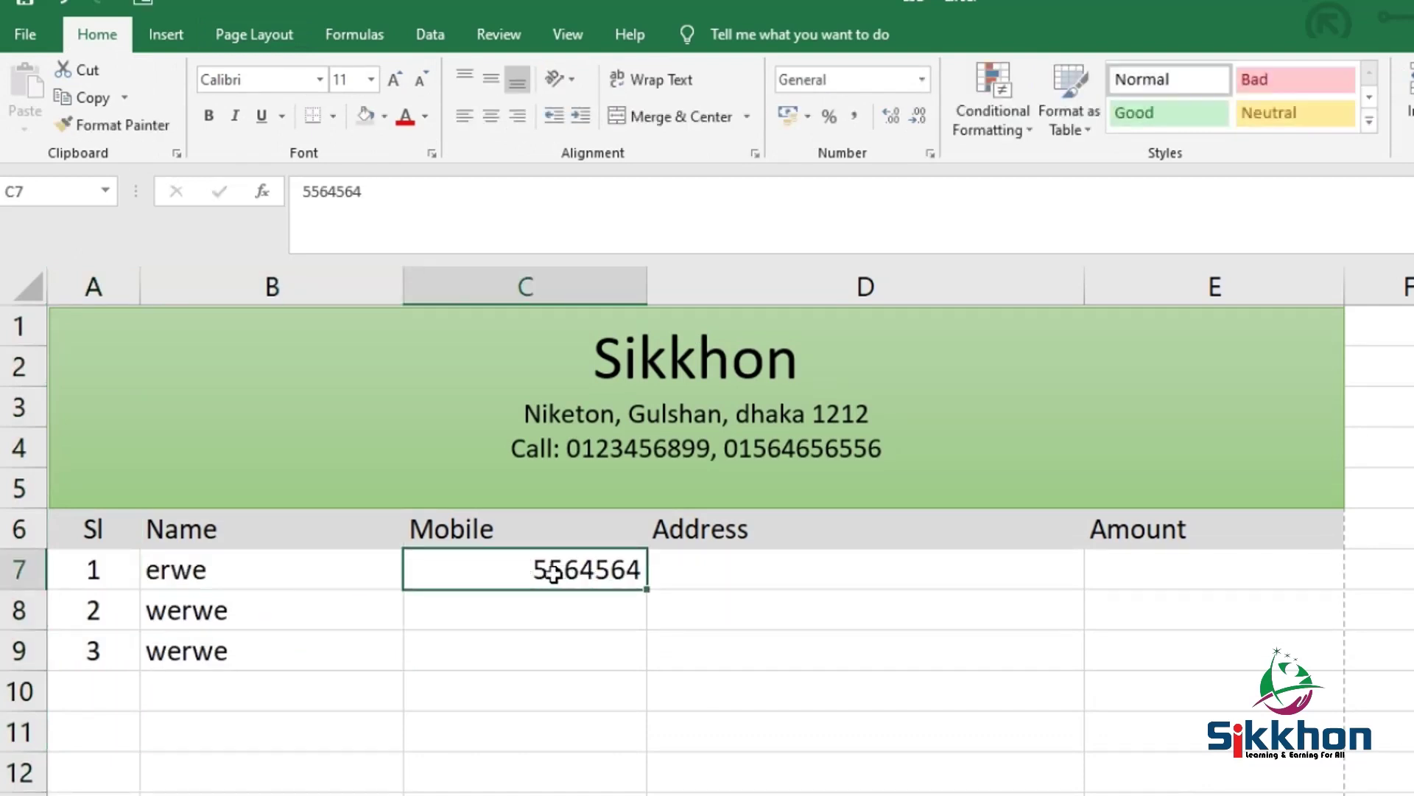
pyautogui.click(508, 286)
pyautogui.click(169, 36)
pyautogui.click(122, 35)
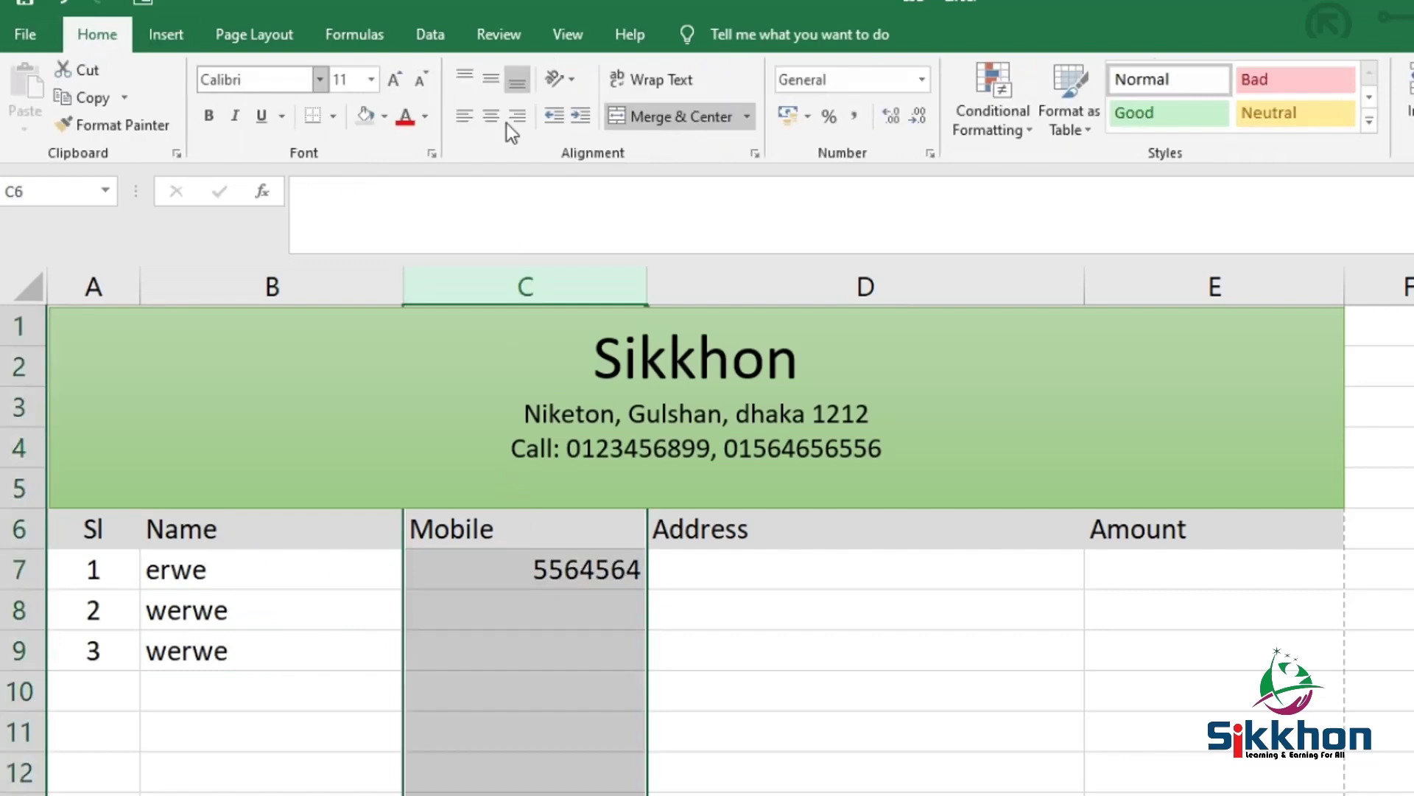
pyautogui.click(922, 79)
pyautogui.click(921, 79)
pyautogui.click(921, 80)
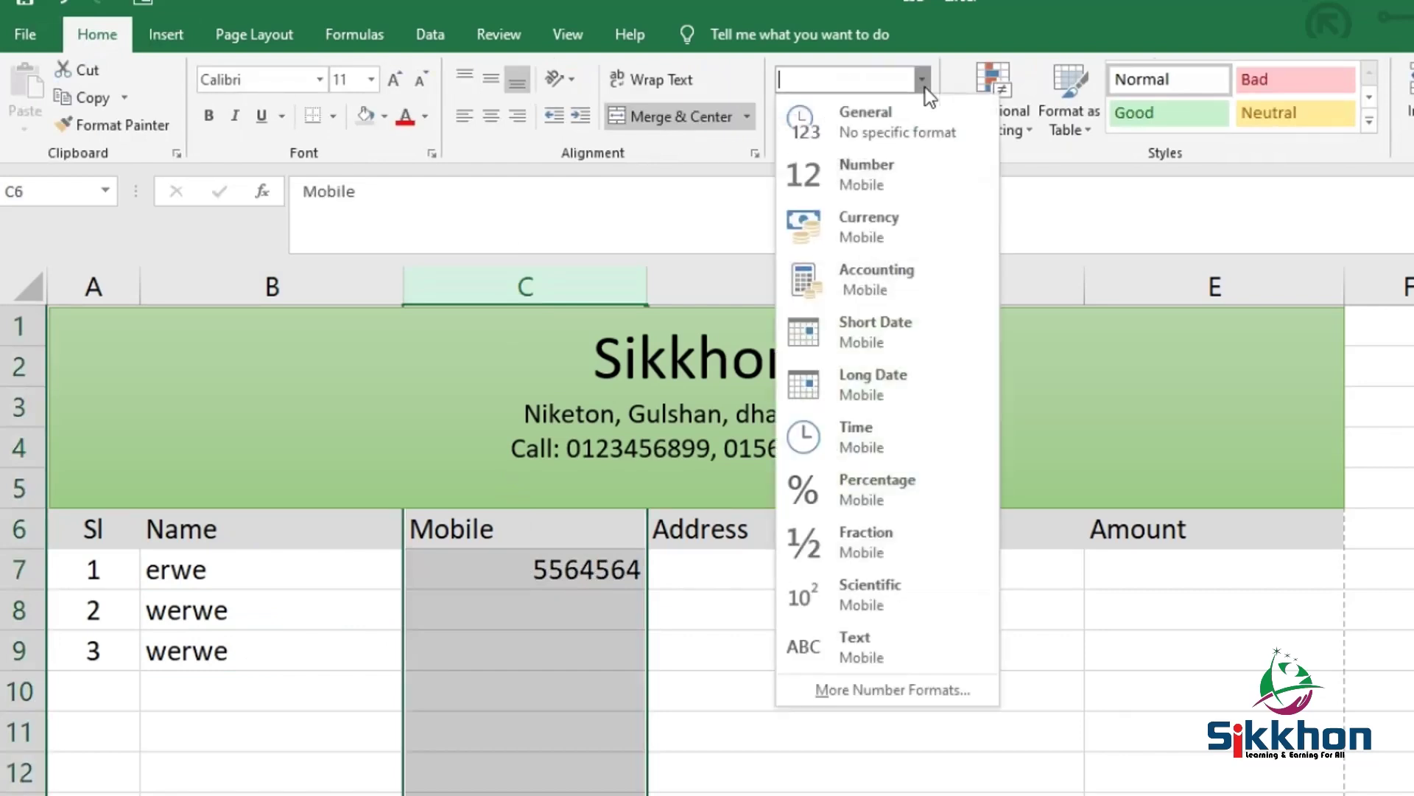
pyautogui.click(872, 638)
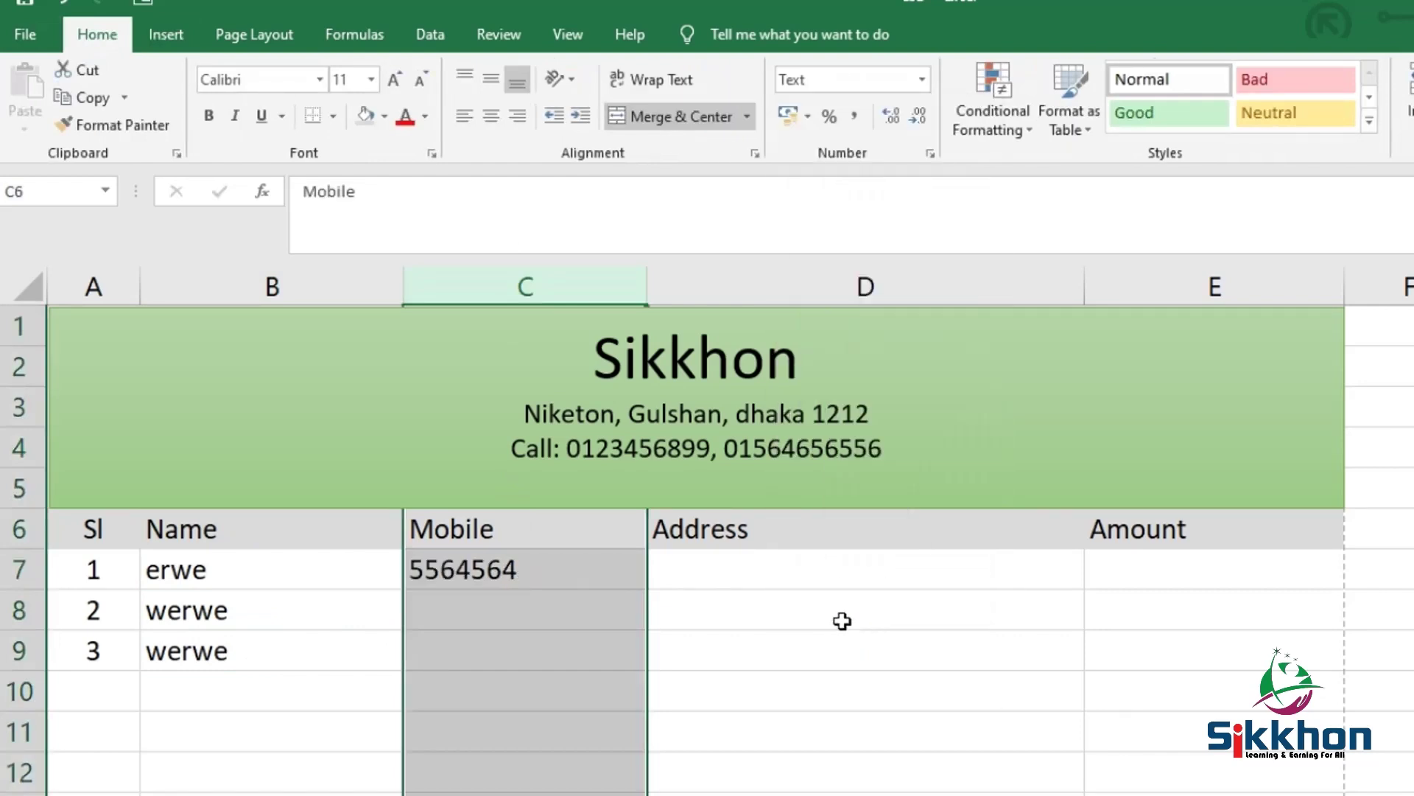
# Re-enter C7's mobile number with its leading 0 so it is kept as text
pyautogui.doubleClick(425, 580)
pyautogui.write('0')
pyautogui.press('Return')
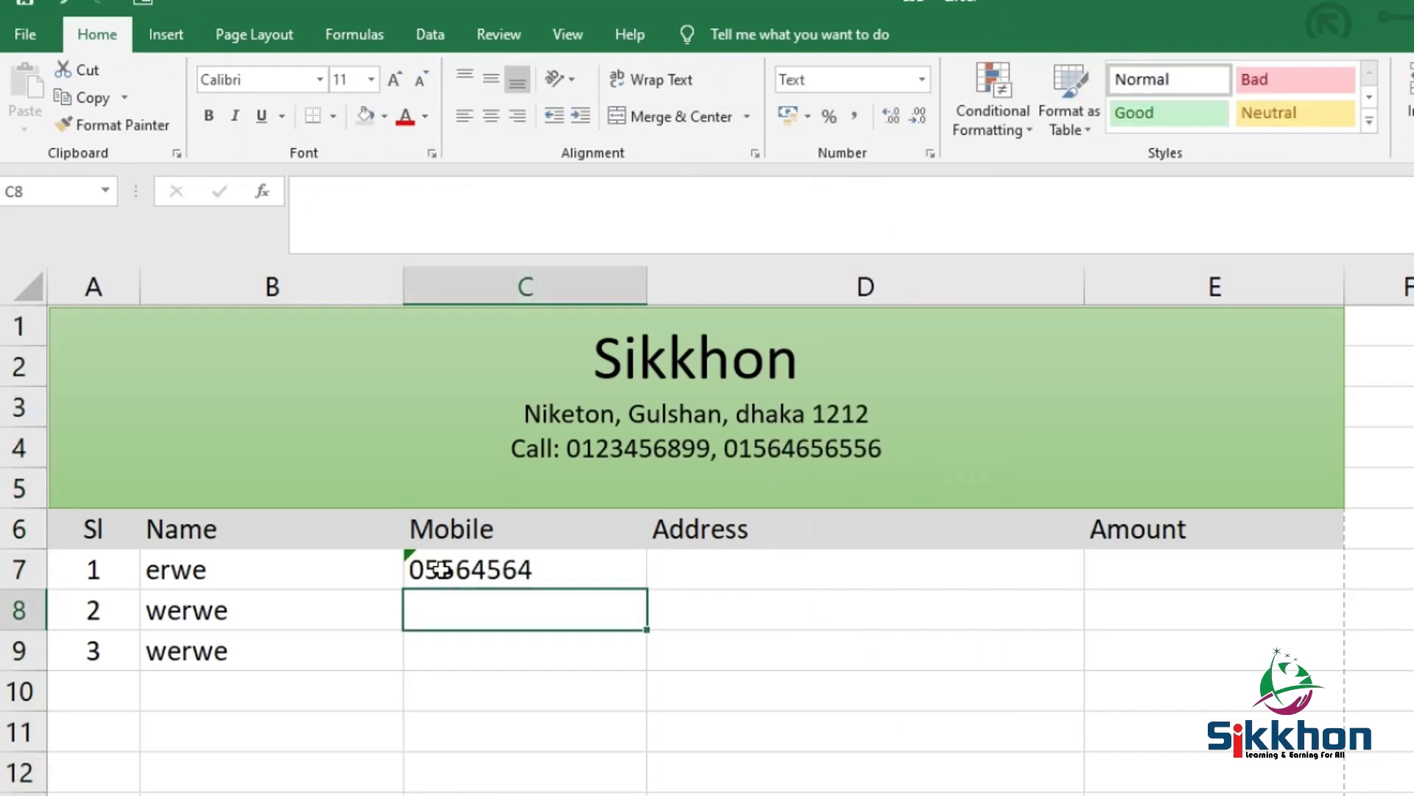
pyautogui.click(442, 570)
pyautogui.scroll(-1, 575, 644)
pyautogui.click(543, 521)
pyautogui.scroll(-8, 1007, 496)
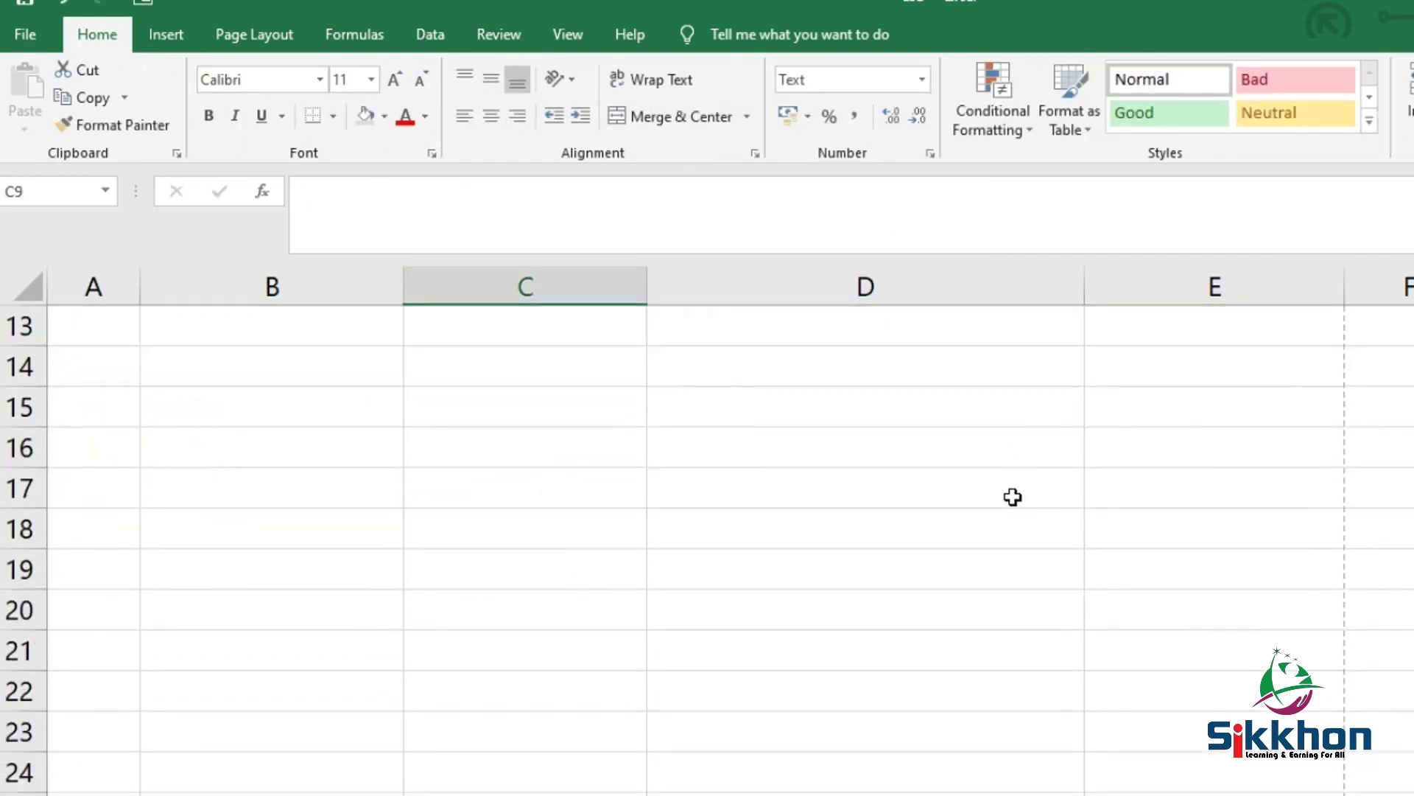
pyautogui.scroll(-9, 1005, 498)
pyautogui.scroll(2, 1133, 461)
pyautogui.scroll(1, 1152, 527)
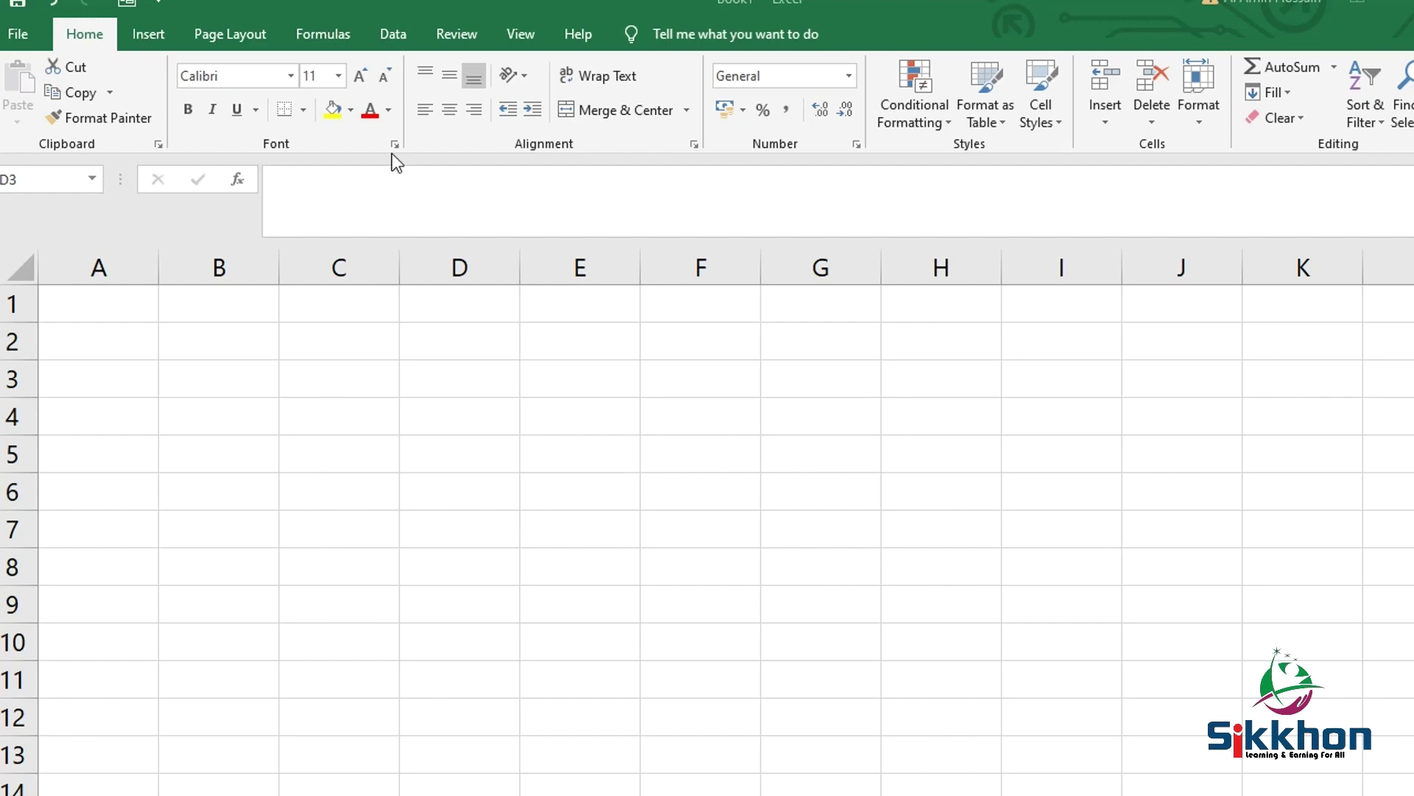
# Pick A4 from the Page Layout Size list so the page boundary appears
pyautogui.click(232, 37)
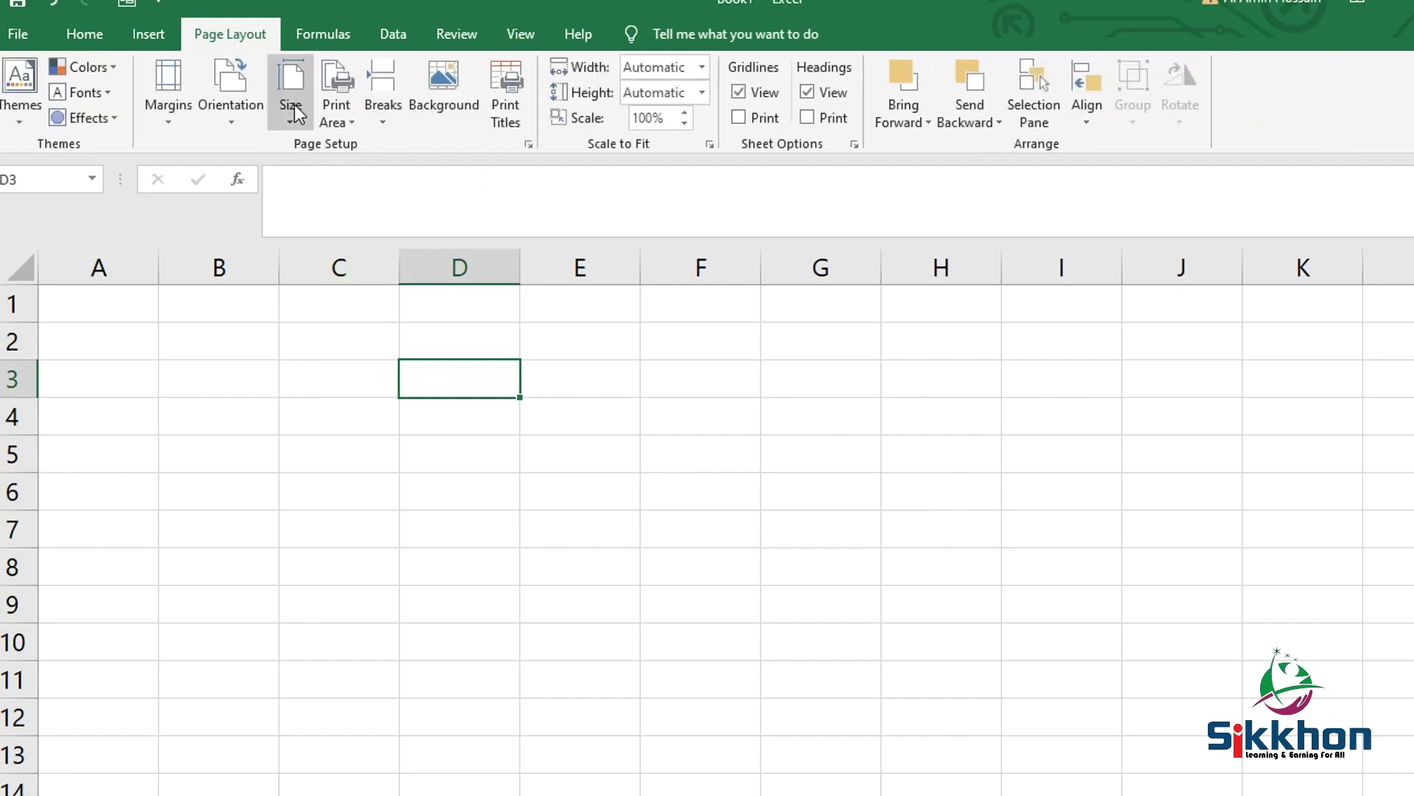
pyautogui.click(292, 104)
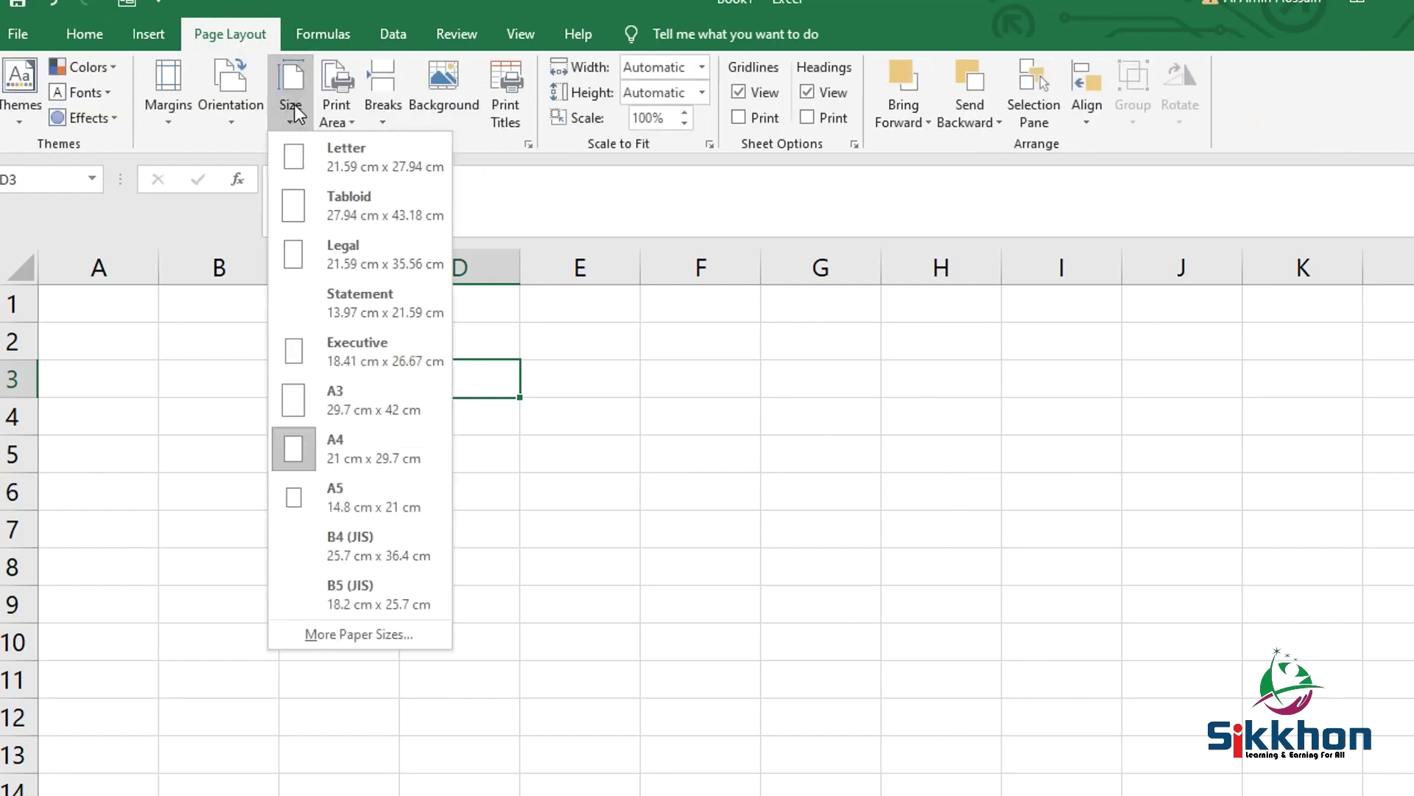
pyautogui.click(348, 445)
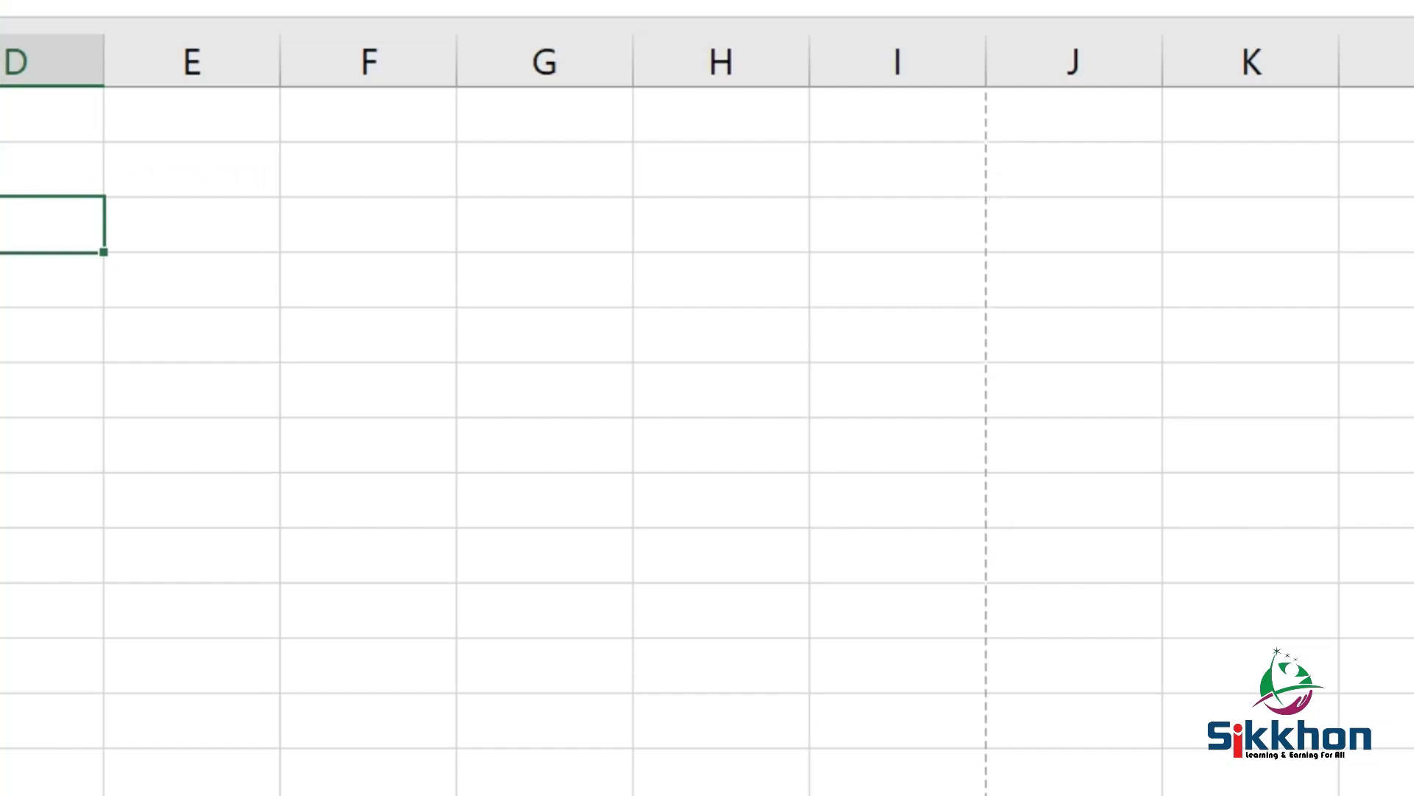
pyautogui.scroll(-5, 707, 456)
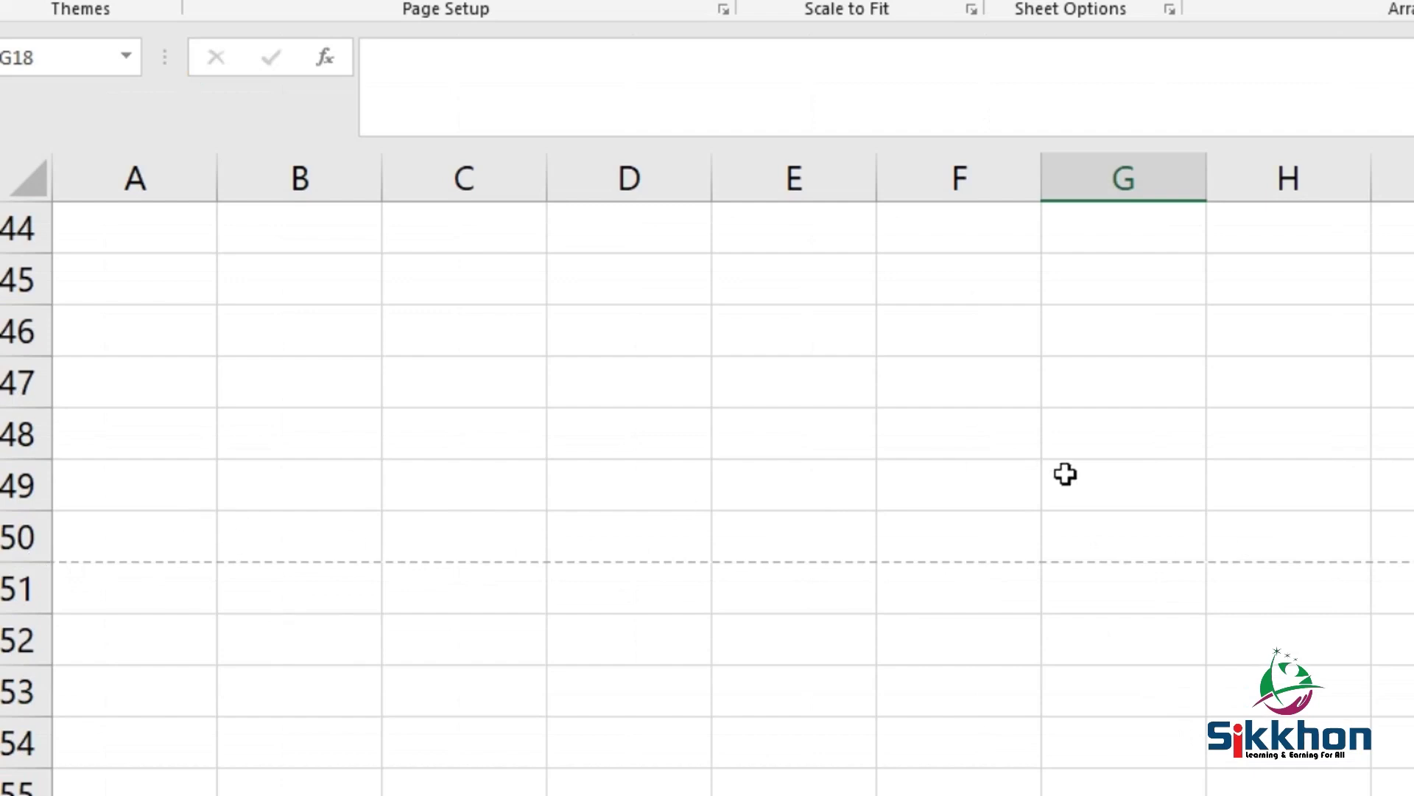
pyautogui.scroll(10, 1118, 523)
pyautogui.scroll(4, 1118, 525)
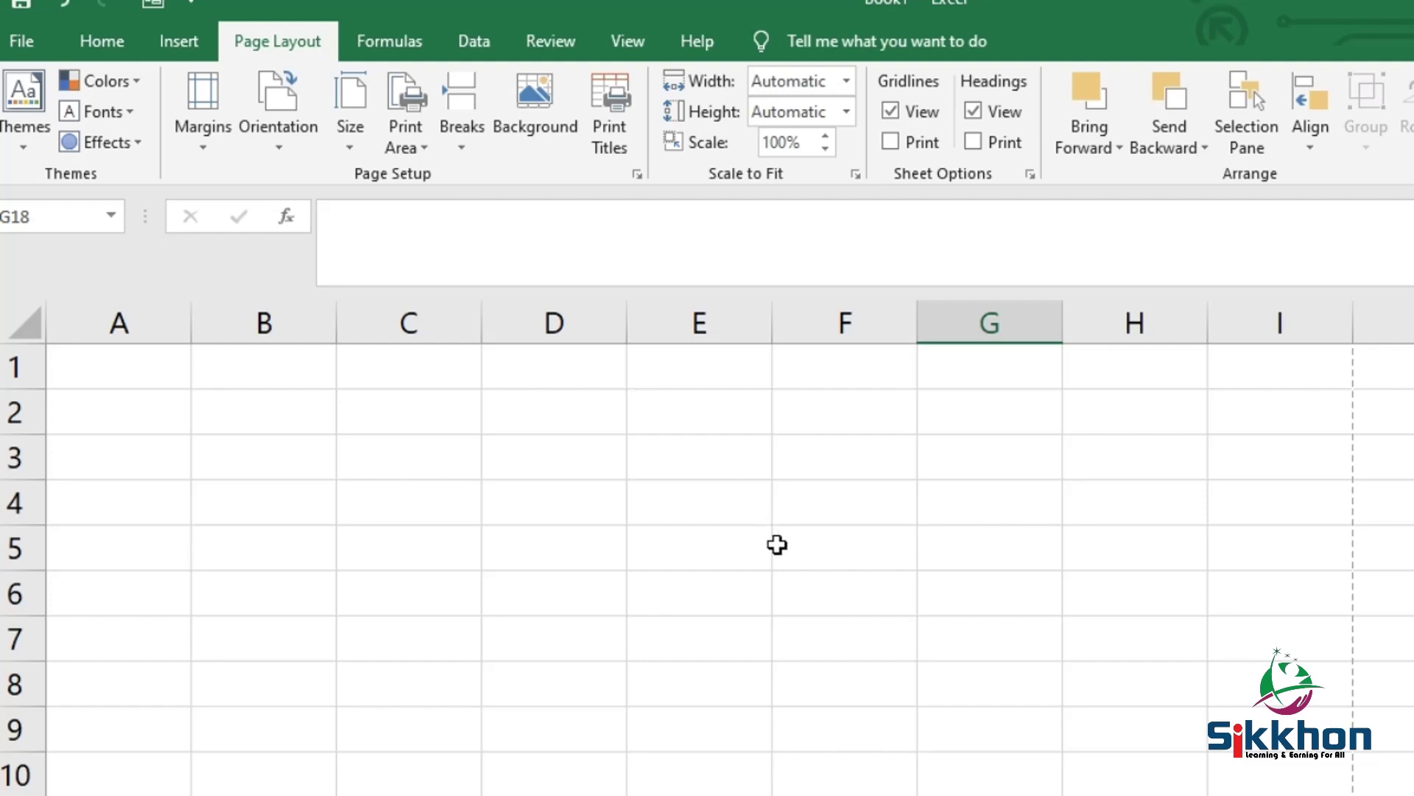
pyautogui.scroll(-4, 796, 560)
pyautogui.scroll(4, 793, 568)
# Type the headings Sl, Name, Mobile and Address into A6:D6
pyautogui.click(119, 599)
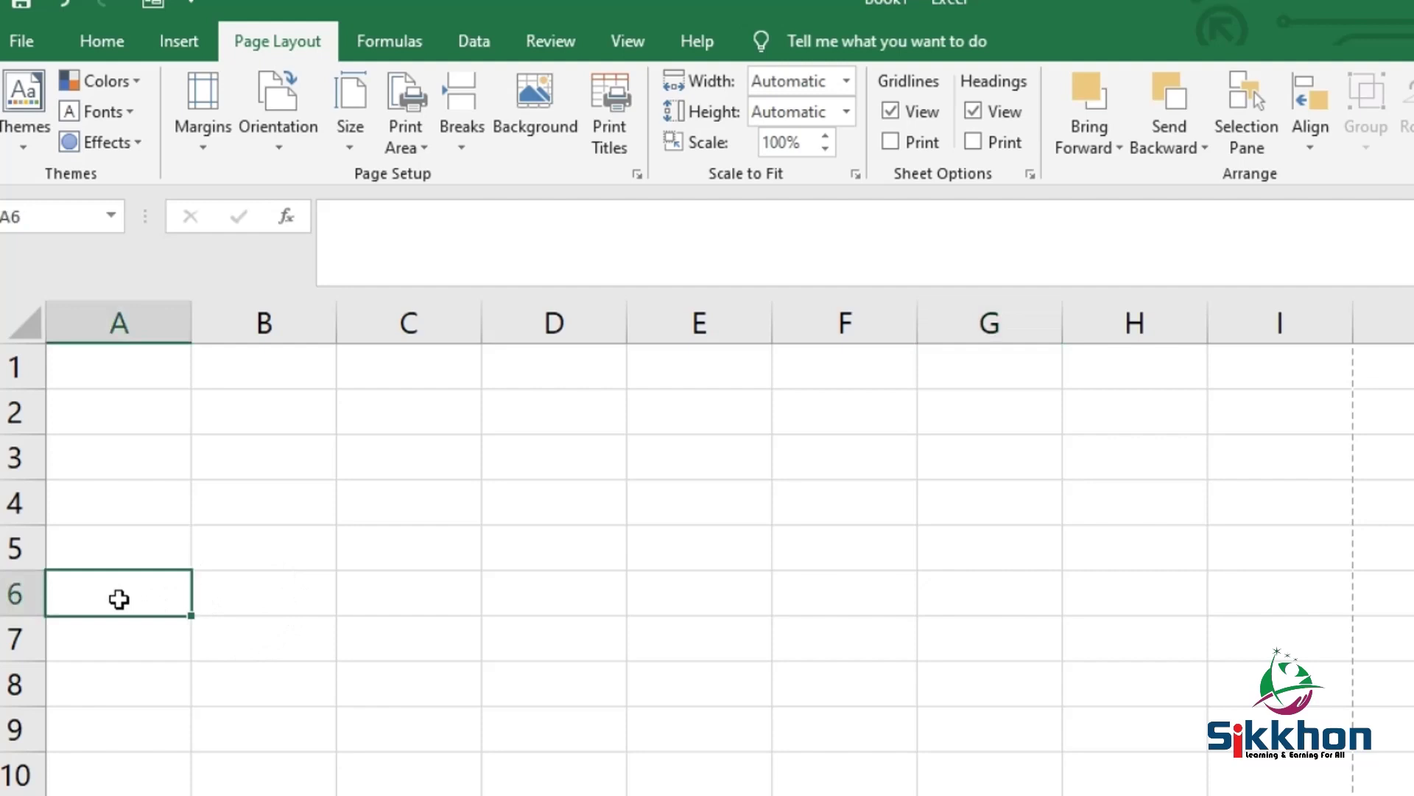
pyautogui.write('Sl')
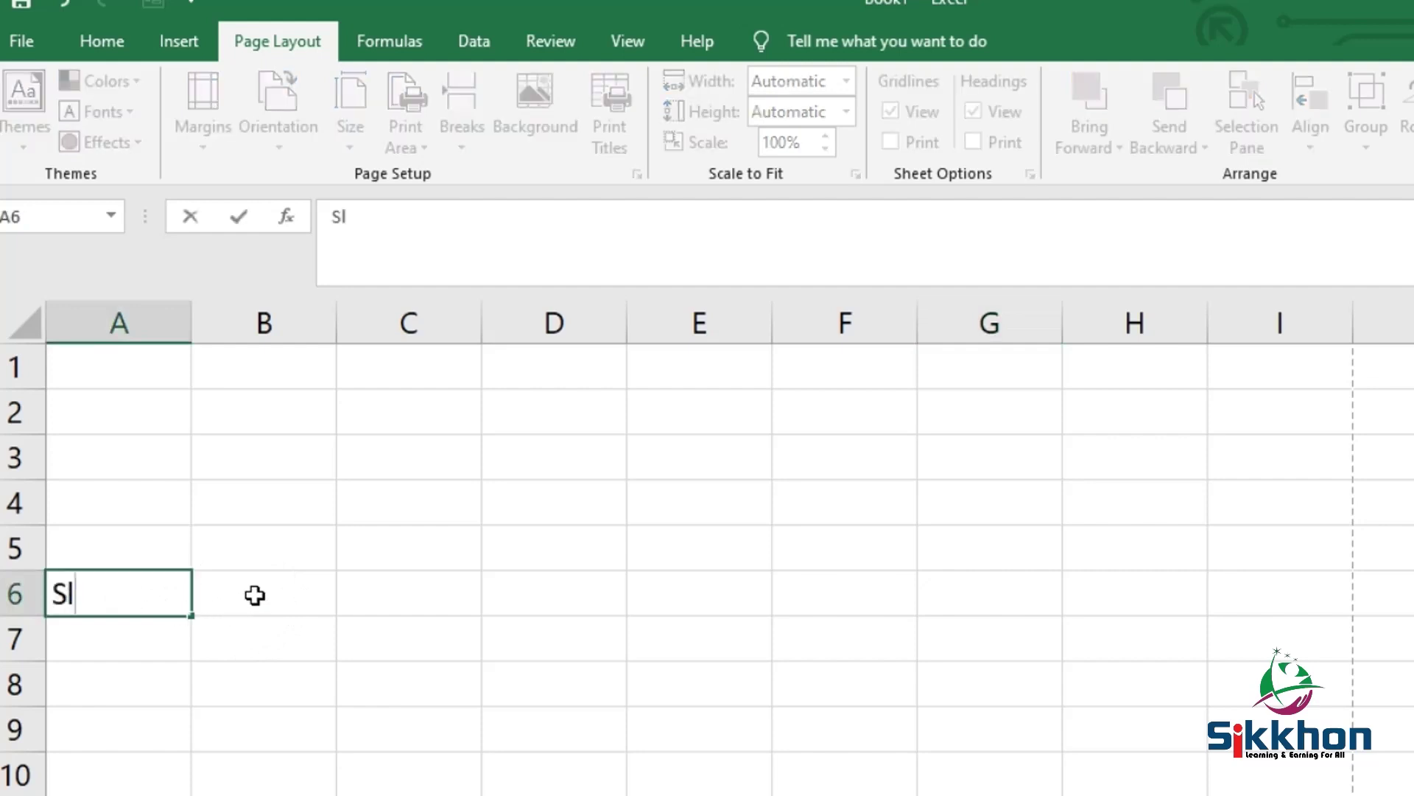
pyautogui.click(255, 596)
pyautogui.write('N')
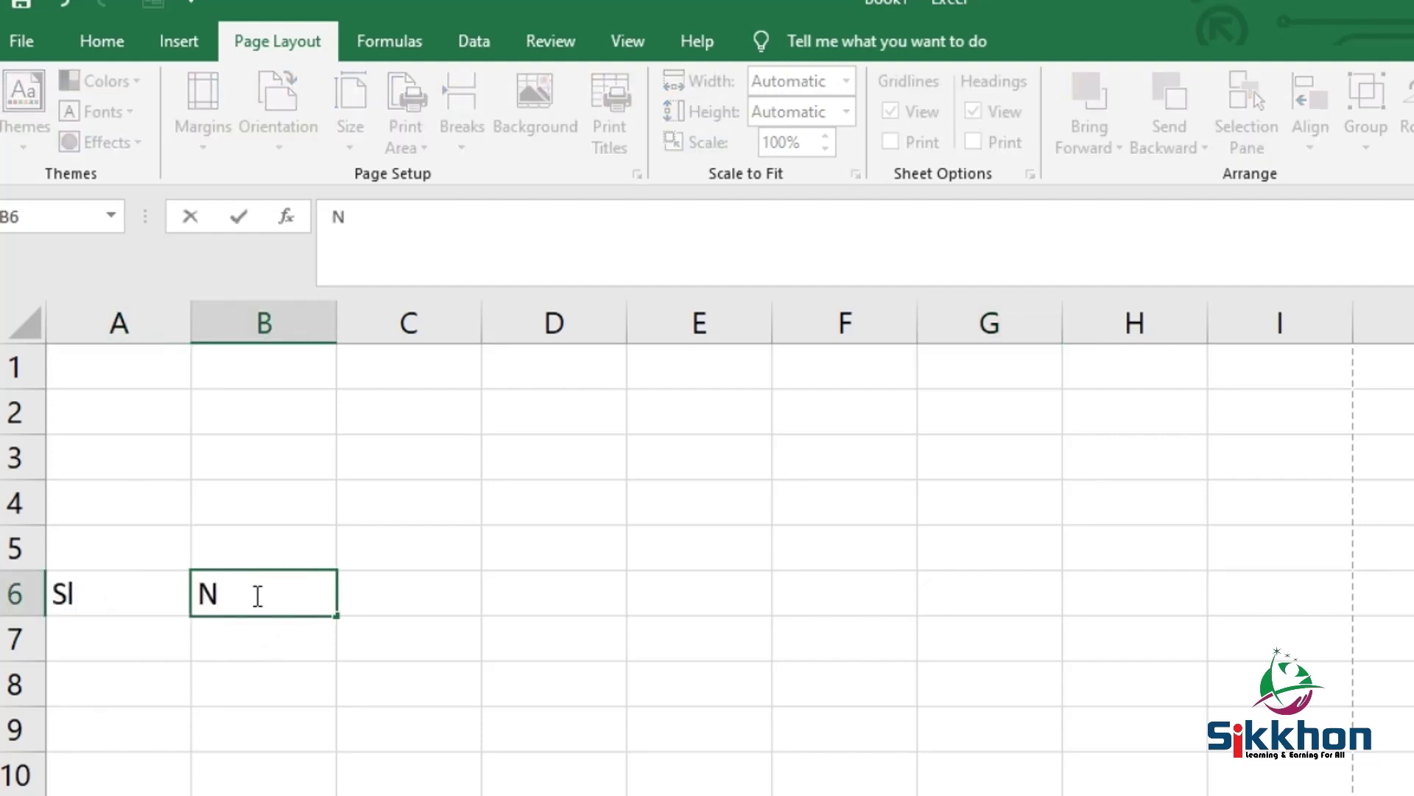
pyautogui.write('ame')
pyautogui.click(410, 585)
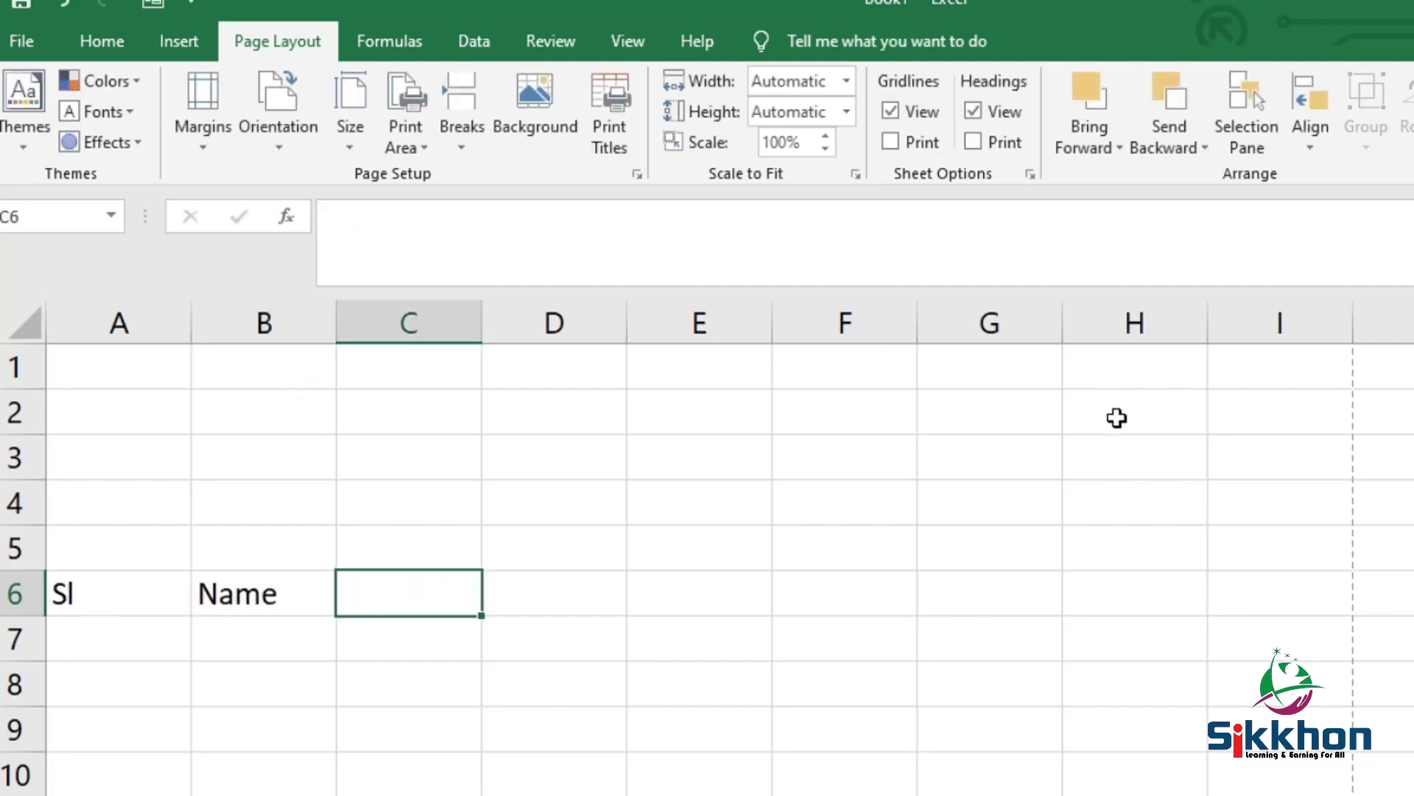
pyautogui.write('M')
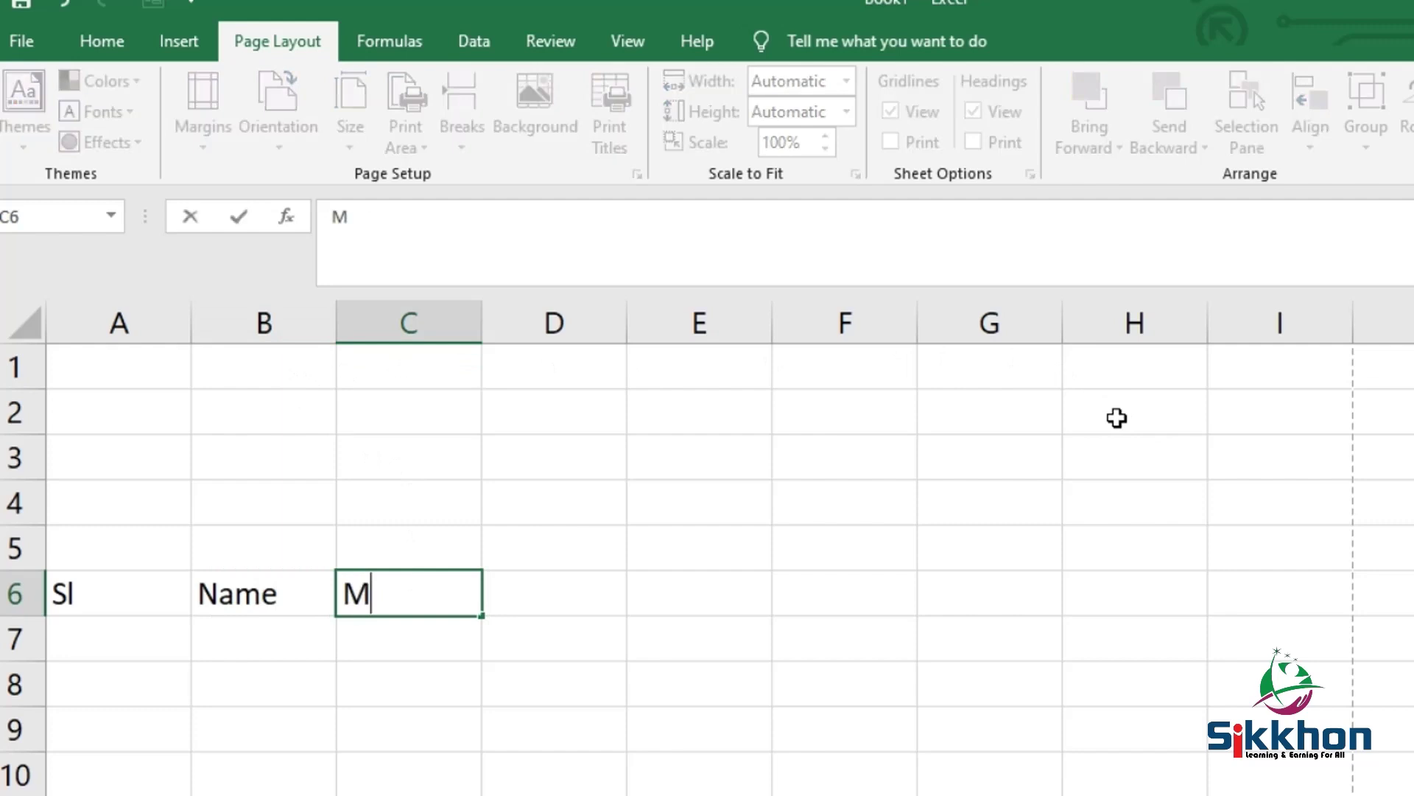
pyautogui.write('obile')
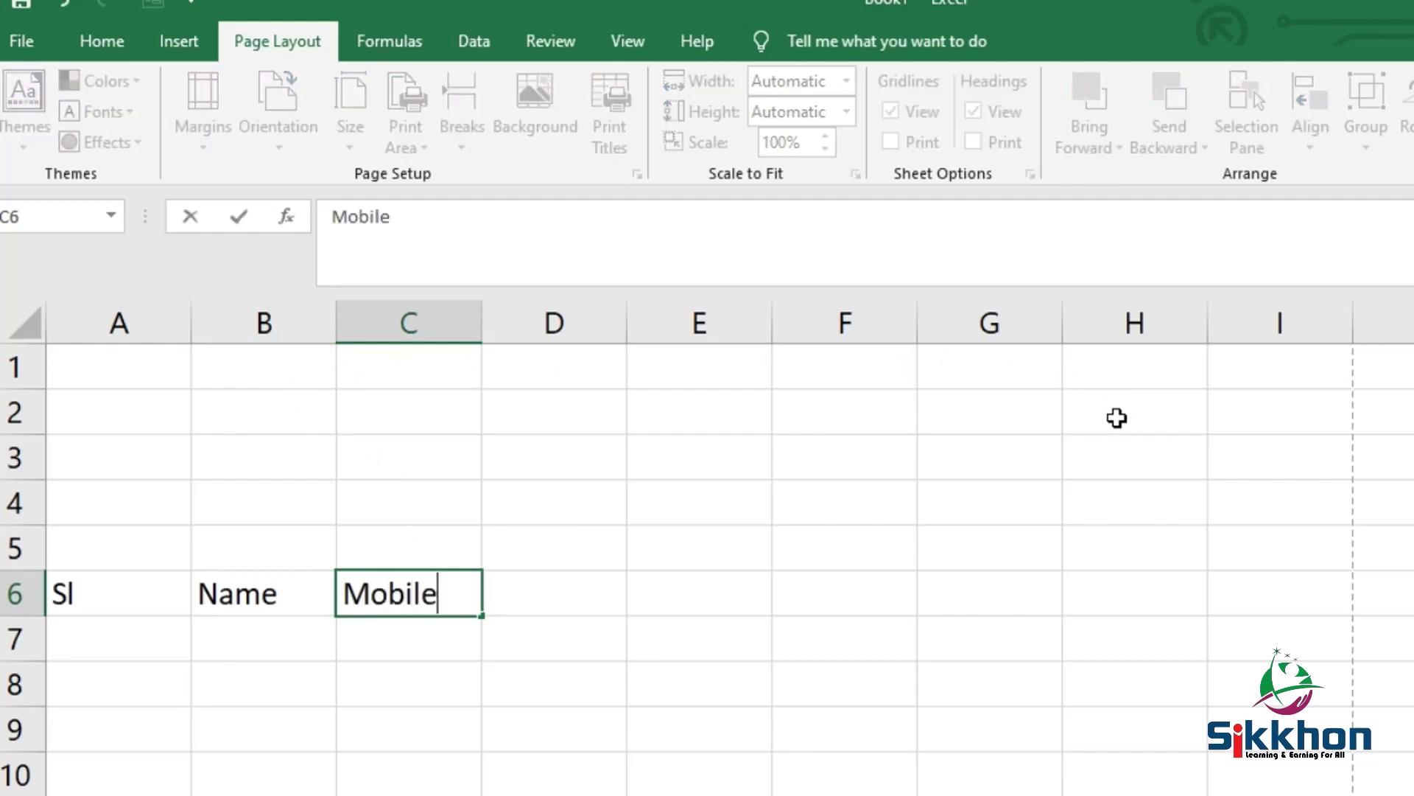
pyautogui.click(536, 616)
pyautogui.write('Address')
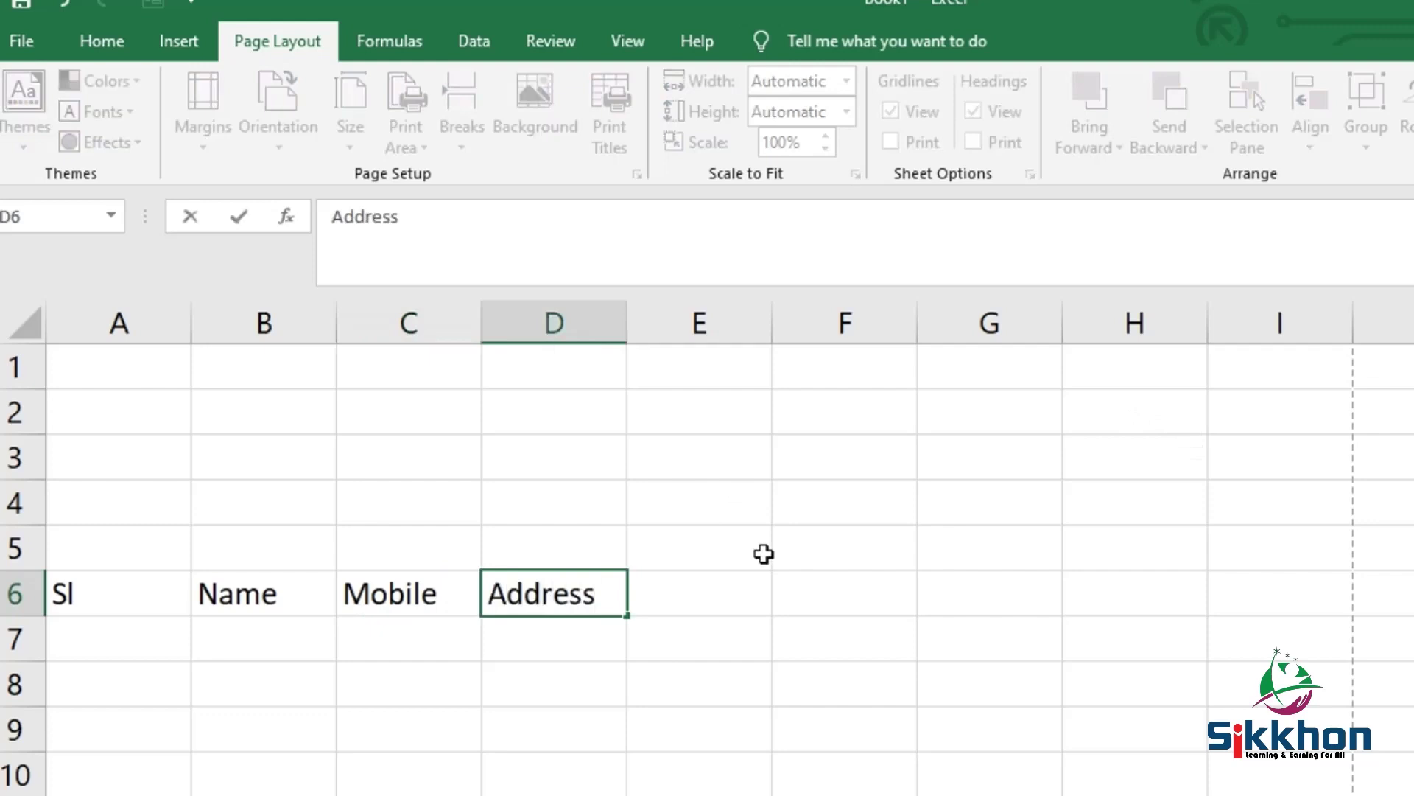
pyautogui.click(764, 553)
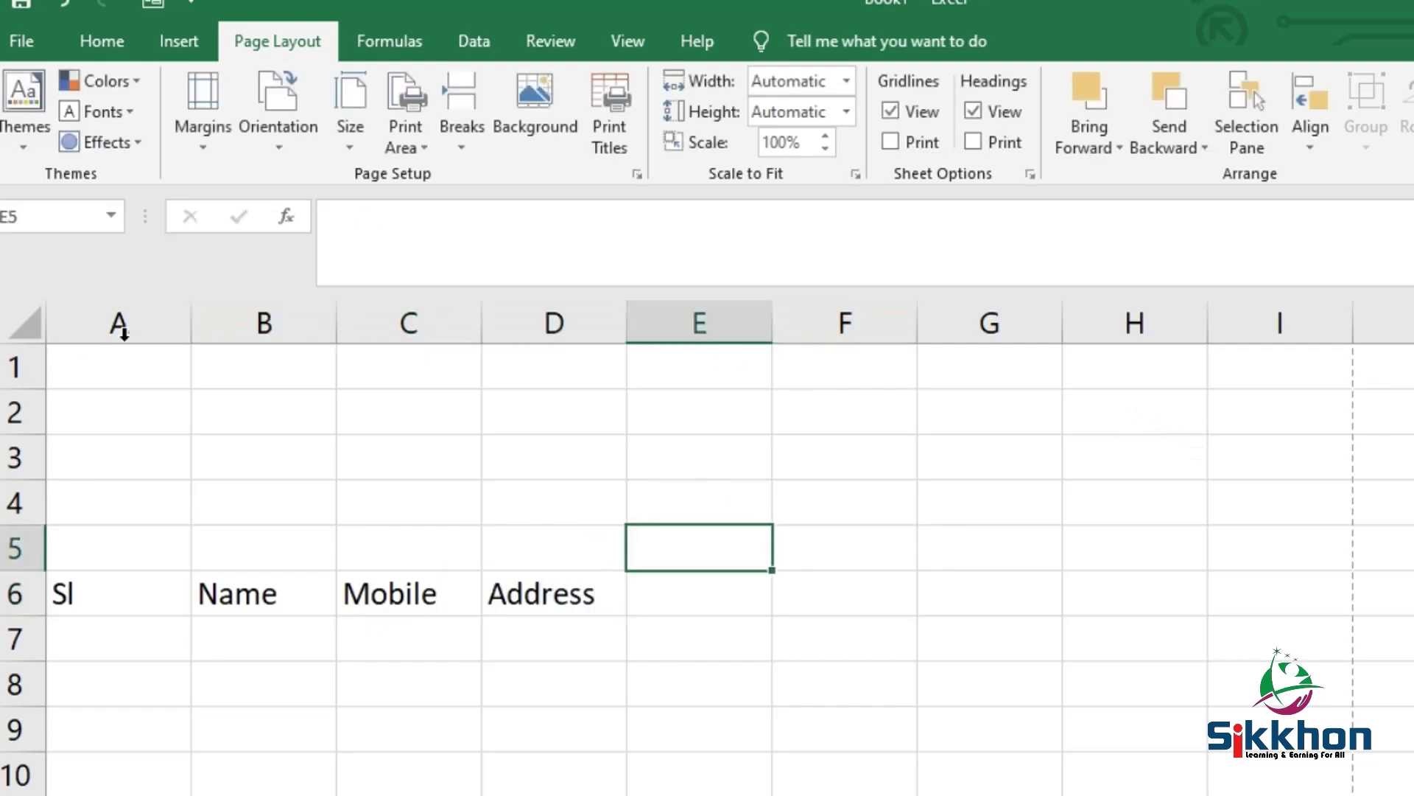
# Narrow column A to width 5 and widen columns B, C and D
pyautogui.moveTo(189, 322); pyautogui.dragTo(149, 324)
pyautogui.moveTo(295, 322); pyautogui.dragTo(444, 322)
pyautogui.moveTo(597, 324); pyautogui.dragTo(716, 324)
pyautogui.moveTo(860, 325); pyautogui.dragTo(1067, 328)
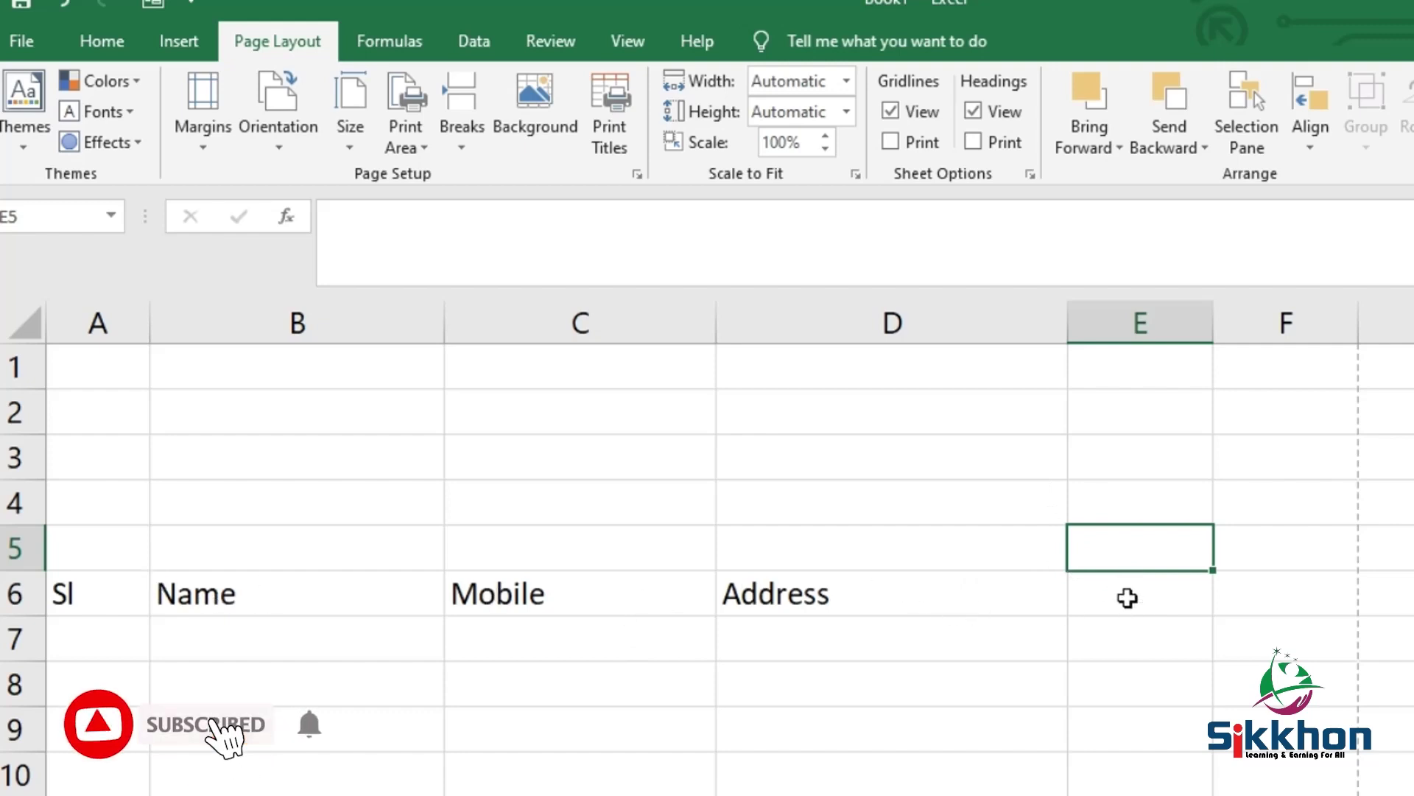
# Widen column E and enter the heading Amount in E6
pyautogui.click(1128, 597)
pyautogui.moveTo(1214, 322); pyautogui.dragTo(1358, 321)
pyautogui.write('A')
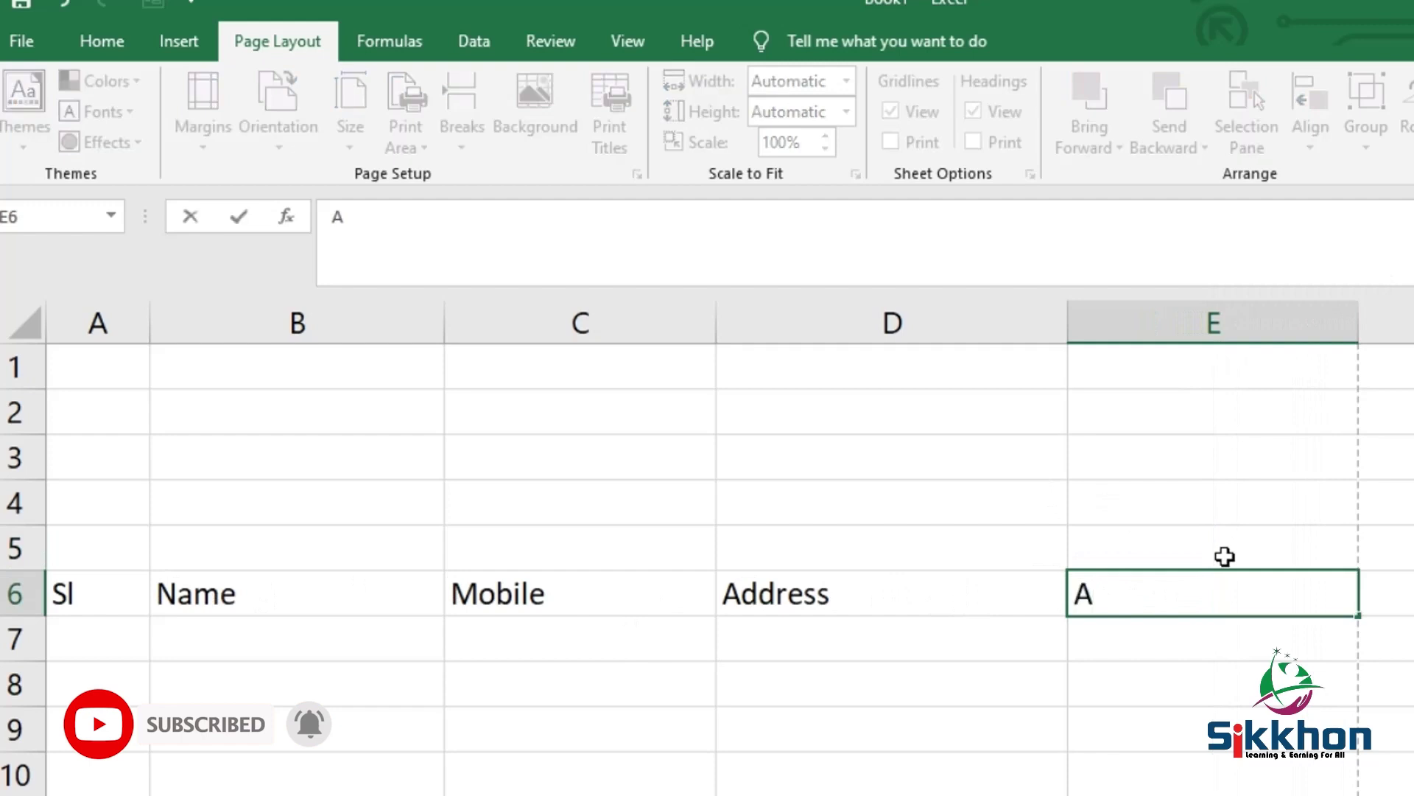
pyautogui.write('moun')
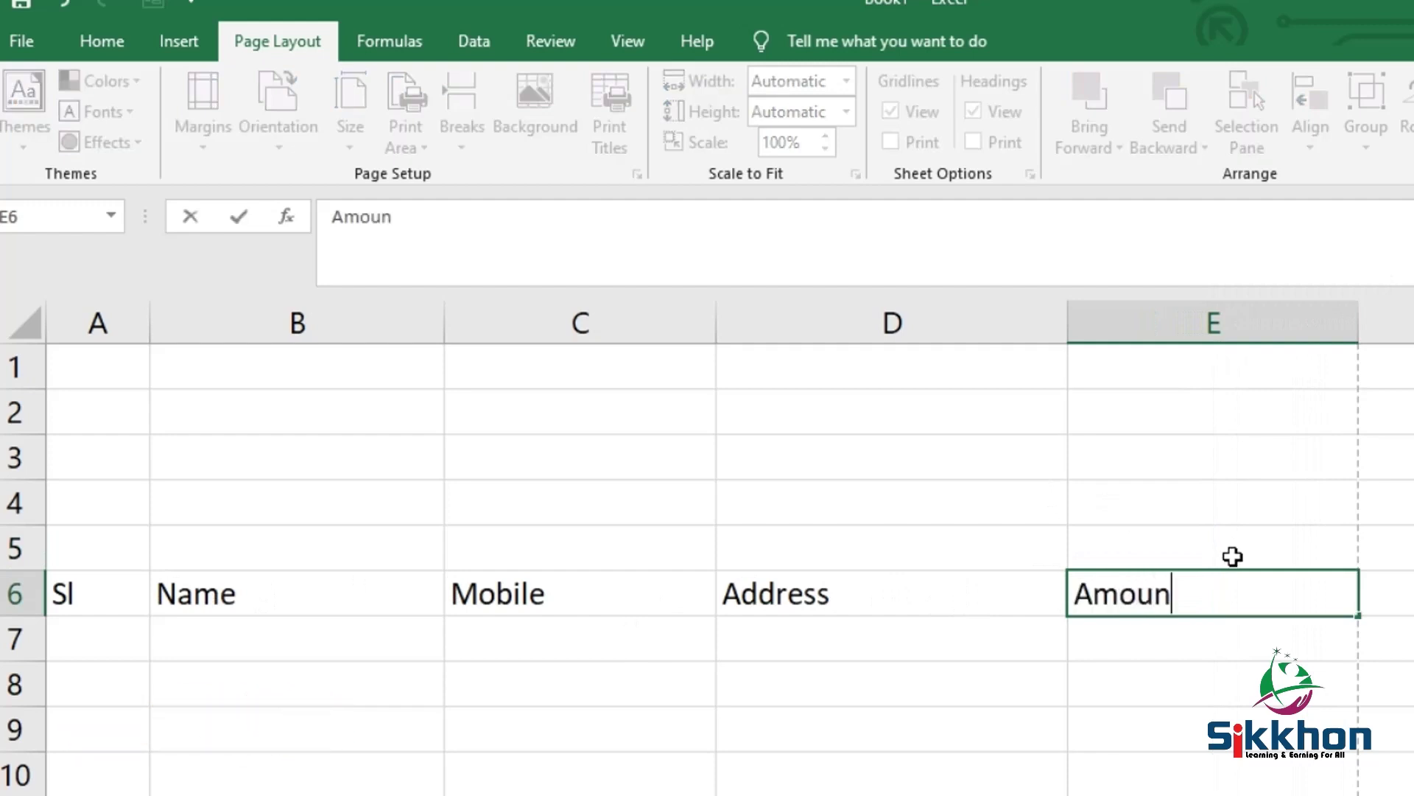
pyautogui.write('t')
pyautogui.click(1329, 531)
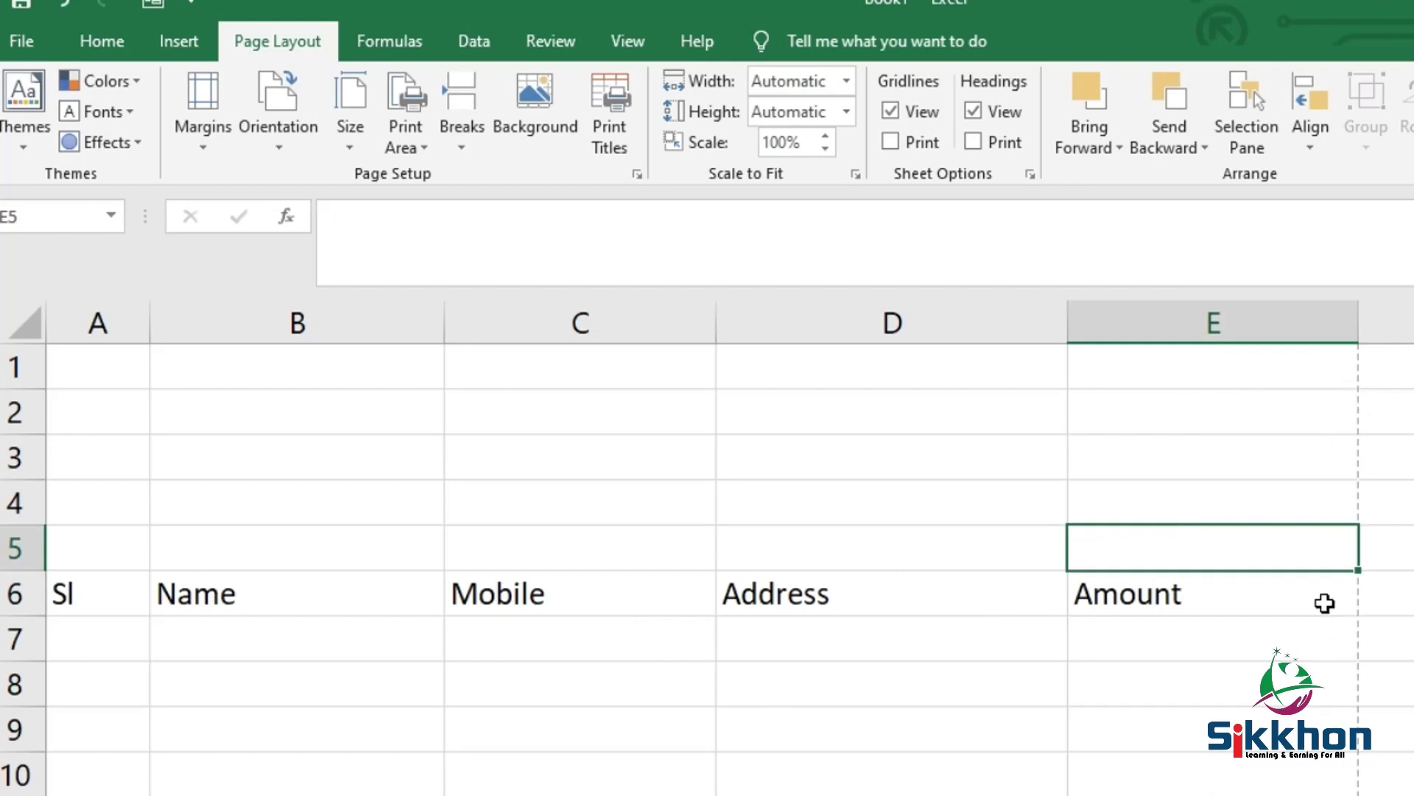
# Give the header row A6:E6 a light grey fill colour
pyautogui.moveTo(110, 577); pyautogui.dragTo(1079, 598)
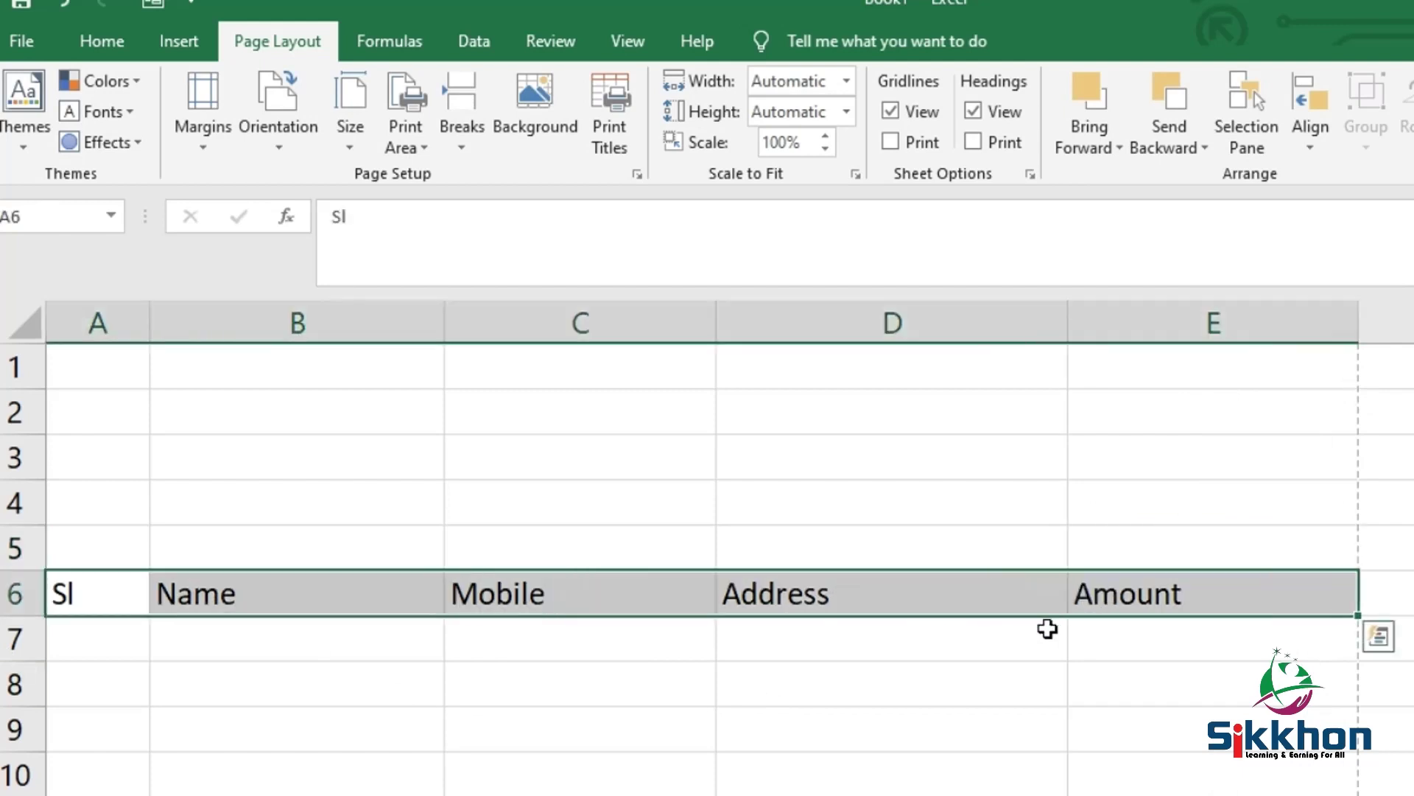
pyautogui.click(103, 41)
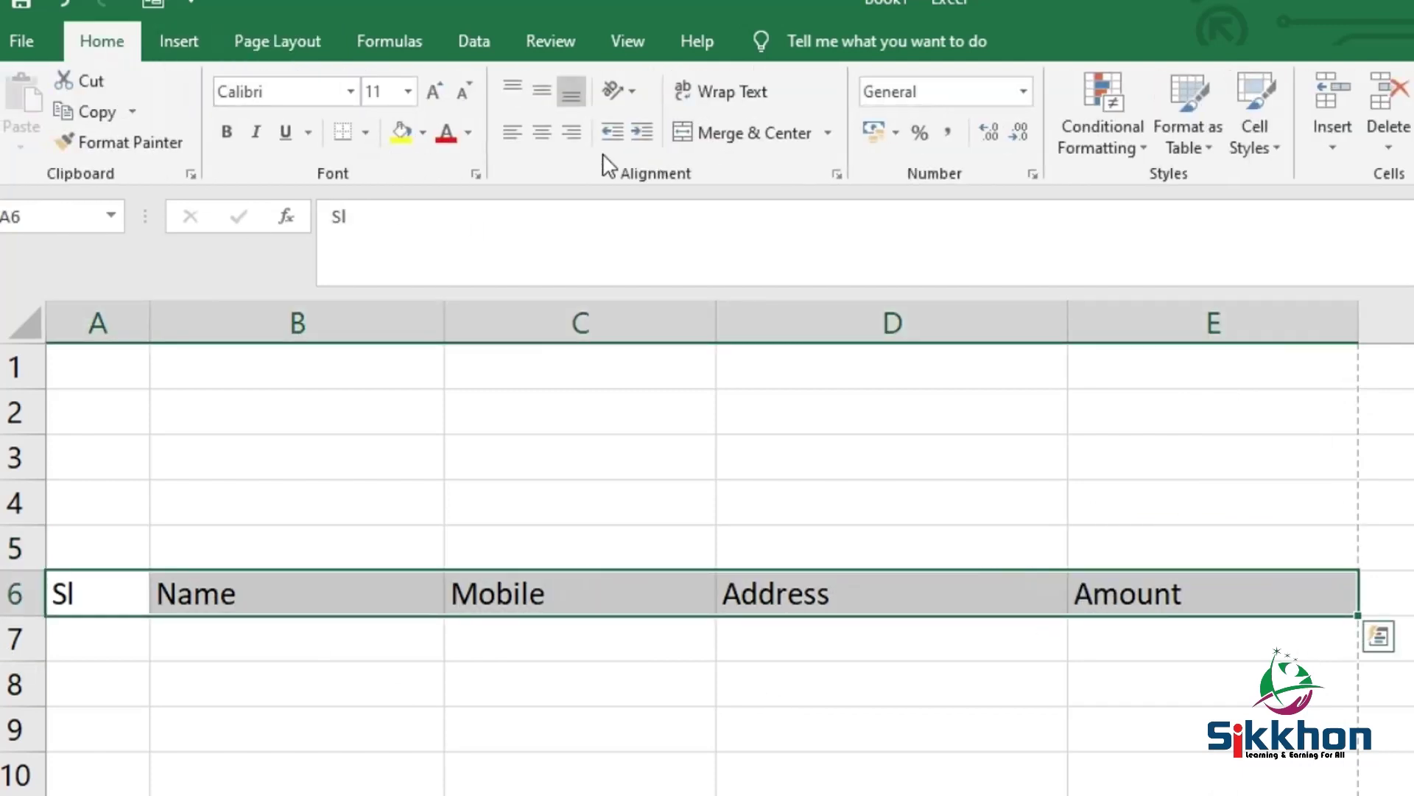
pyautogui.click(424, 134)
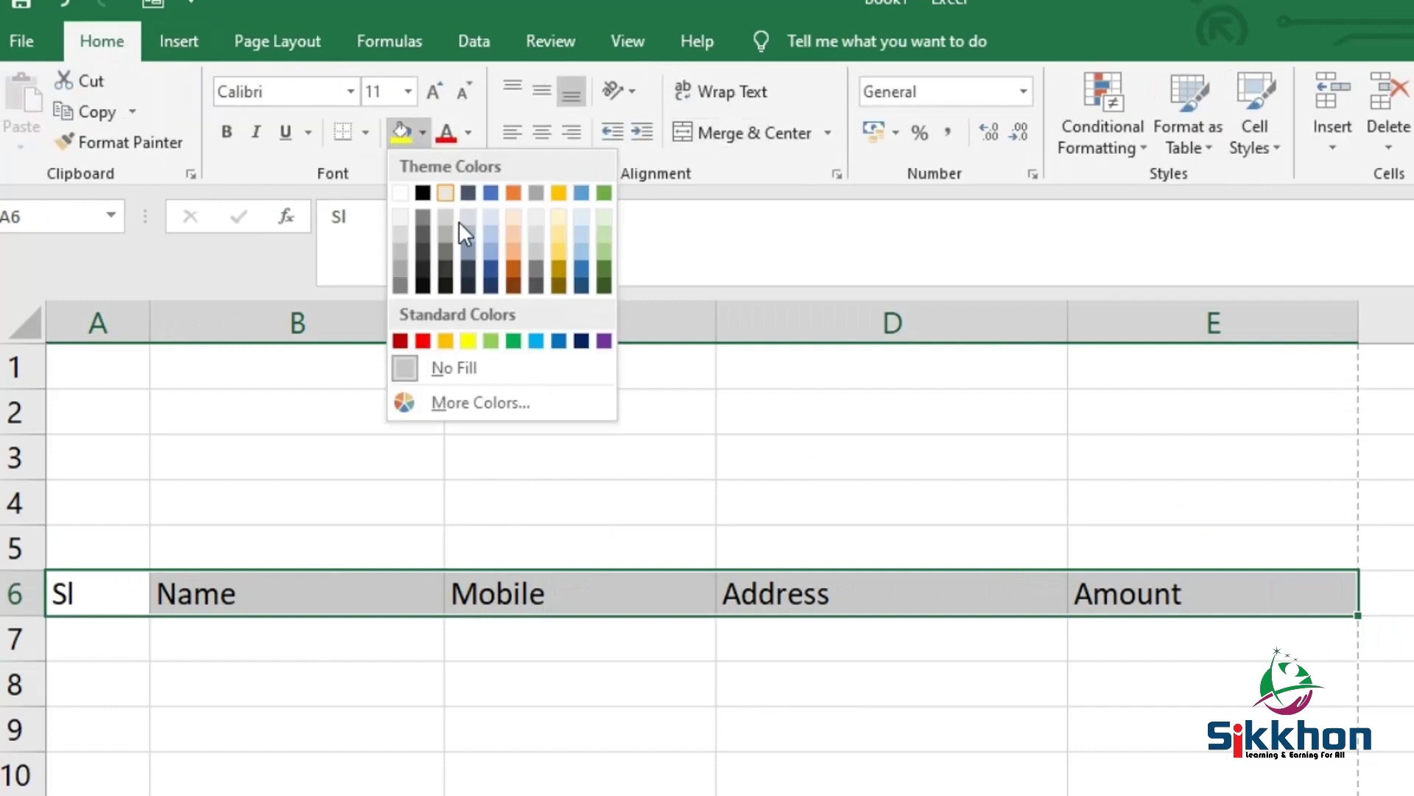
pyautogui.click(398, 233)
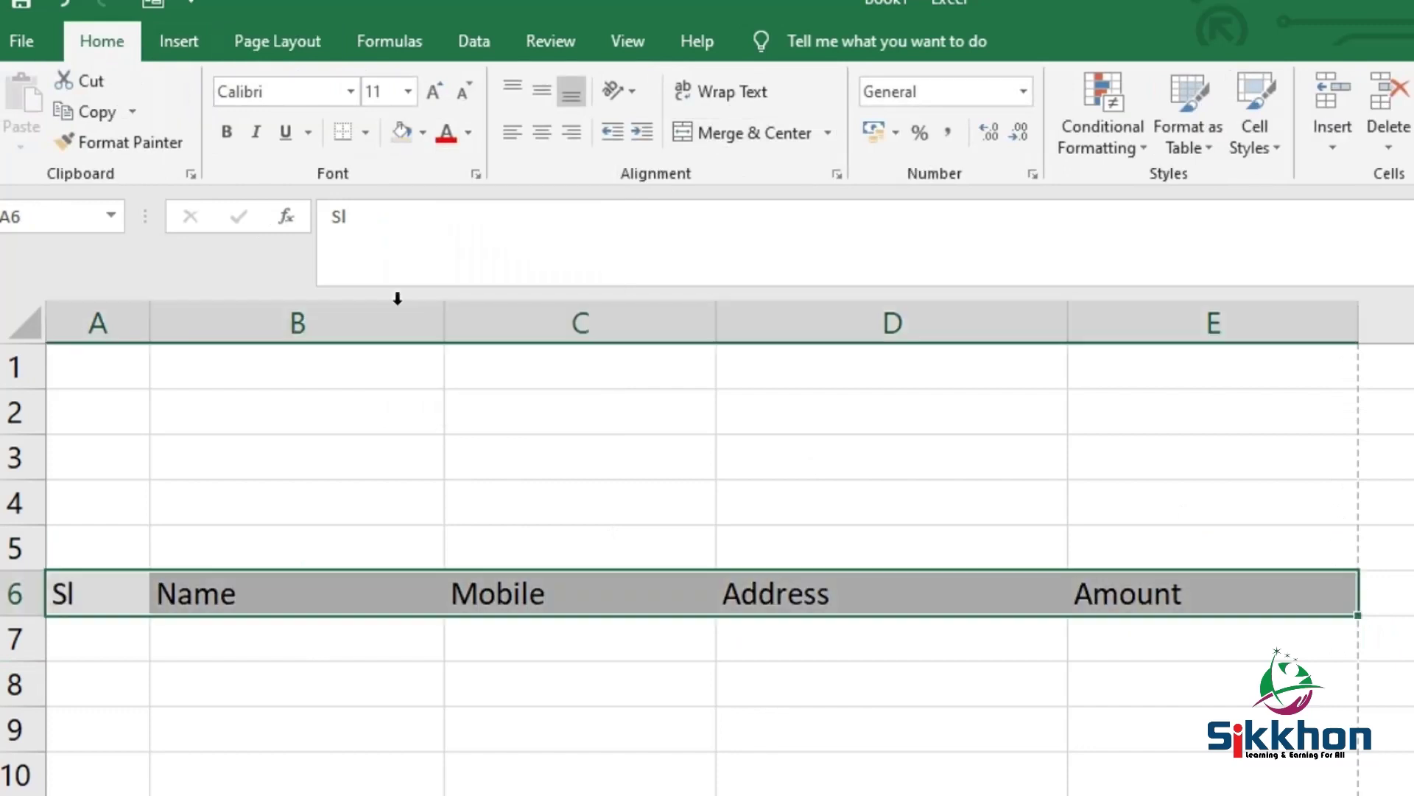
pyautogui.click(467, 480)
pyautogui.click(1035, 460)
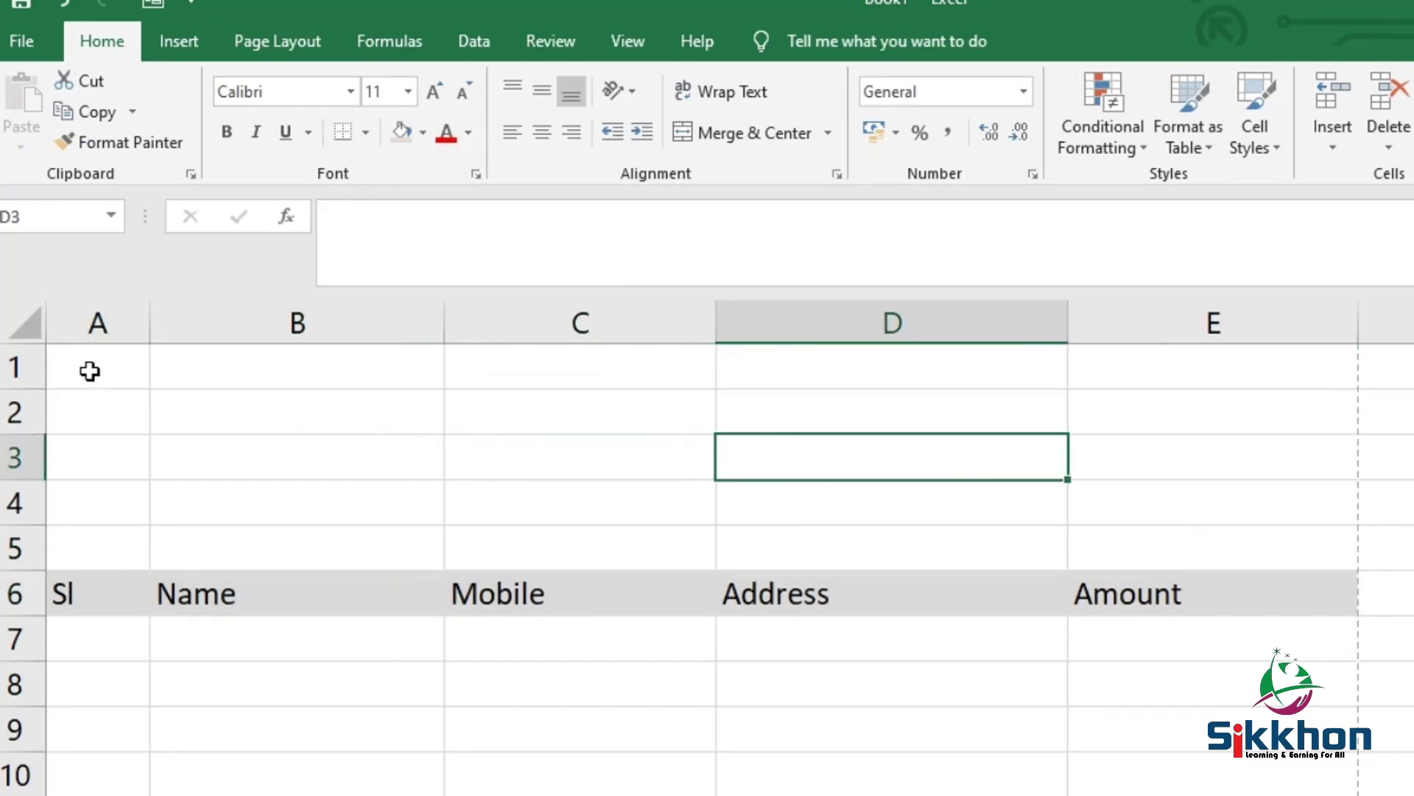
# Merge the A1:E5 range into one block with Merge & Center
pyautogui.moveTo(91, 369); pyautogui.dragTo(1203, 546)
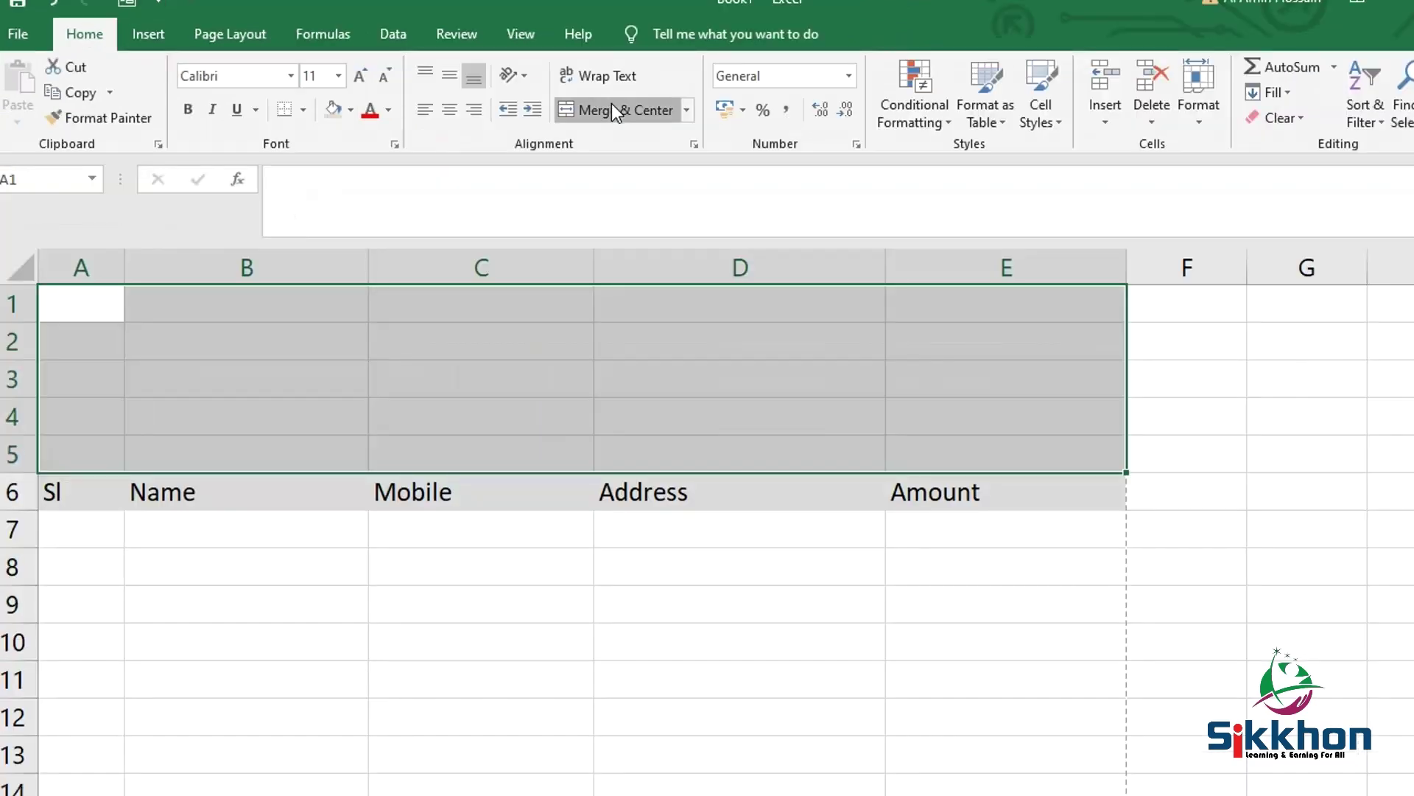
pyautogui.click(745, 133)
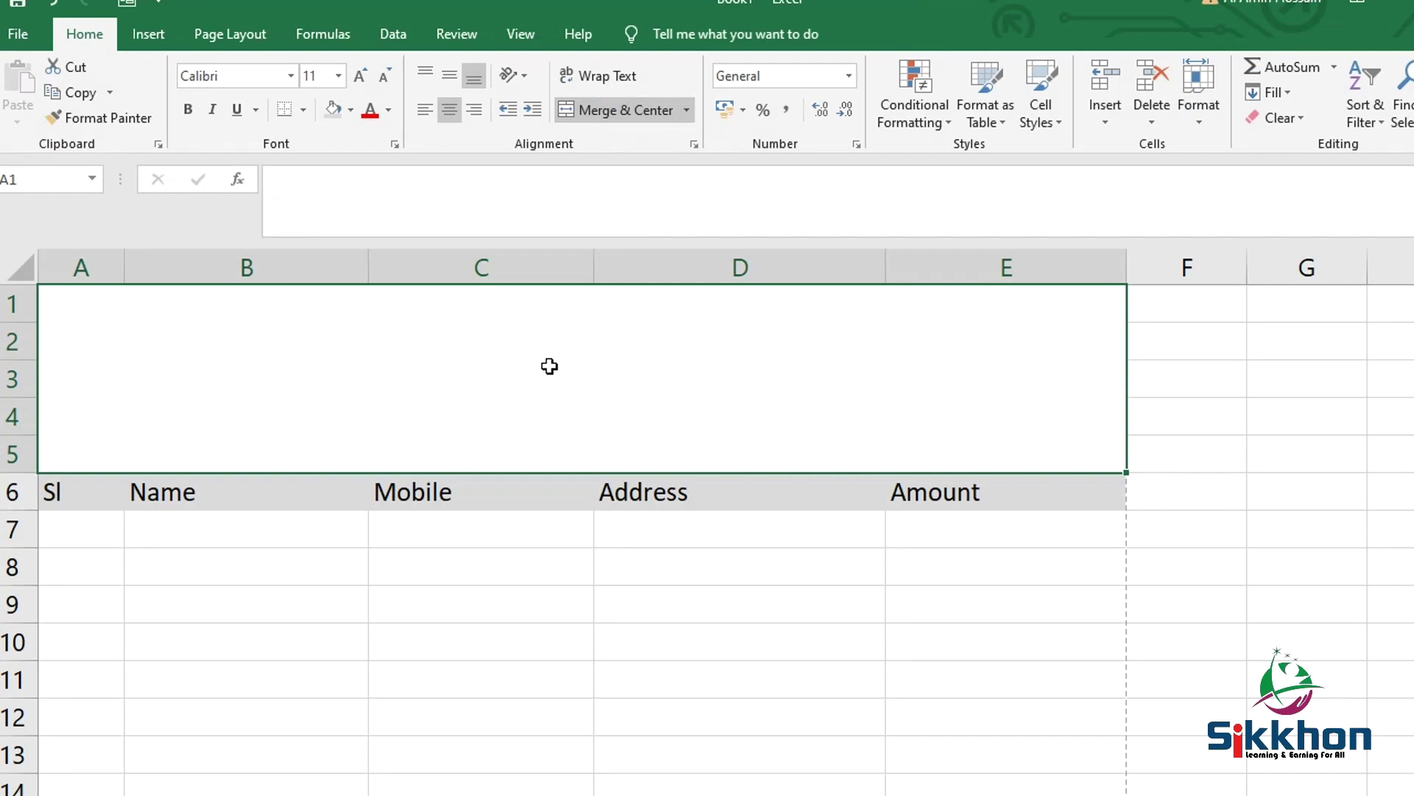
pyautogui.click(590, 583)
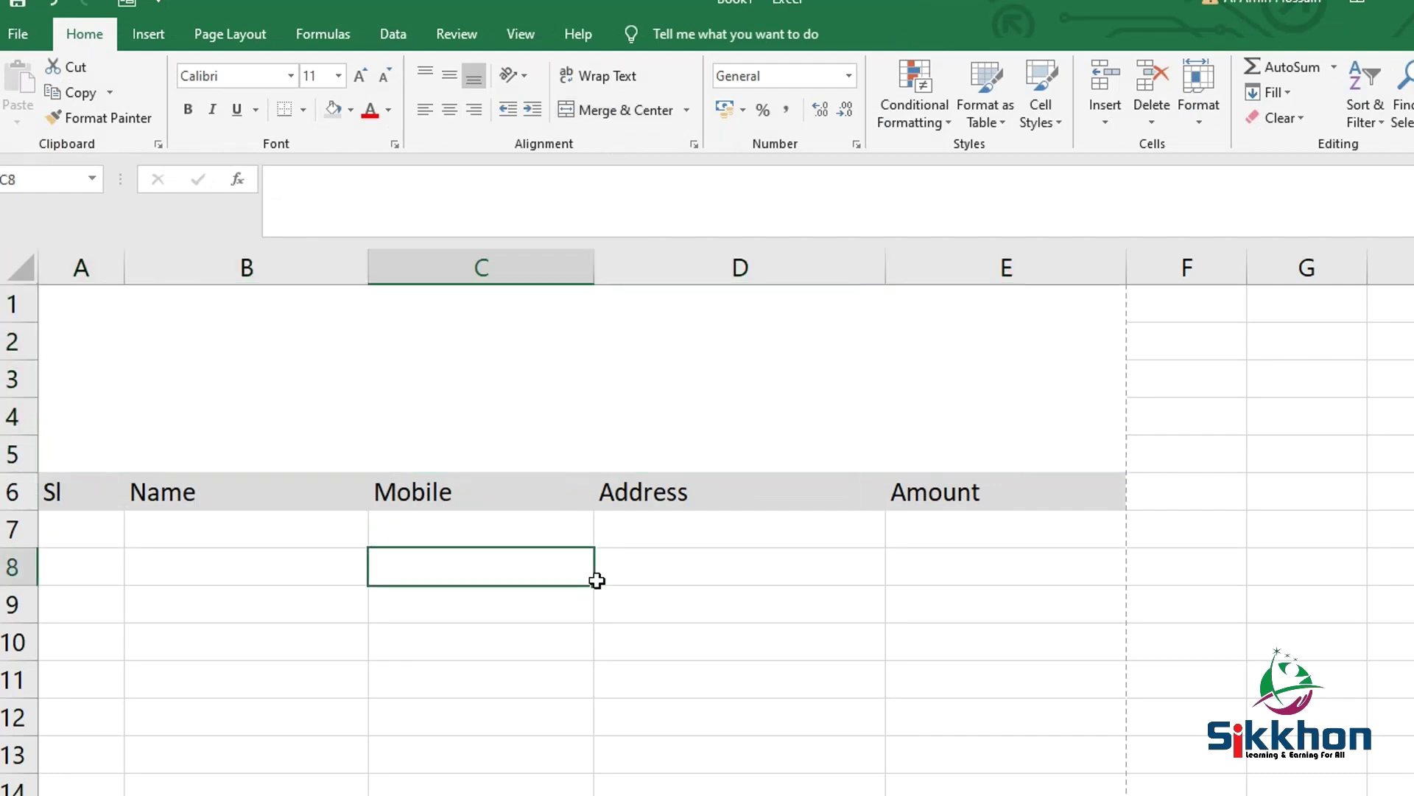
# Save the workbook to the Desktop as asd
pyautogui.hotkey('ctrl', 's')
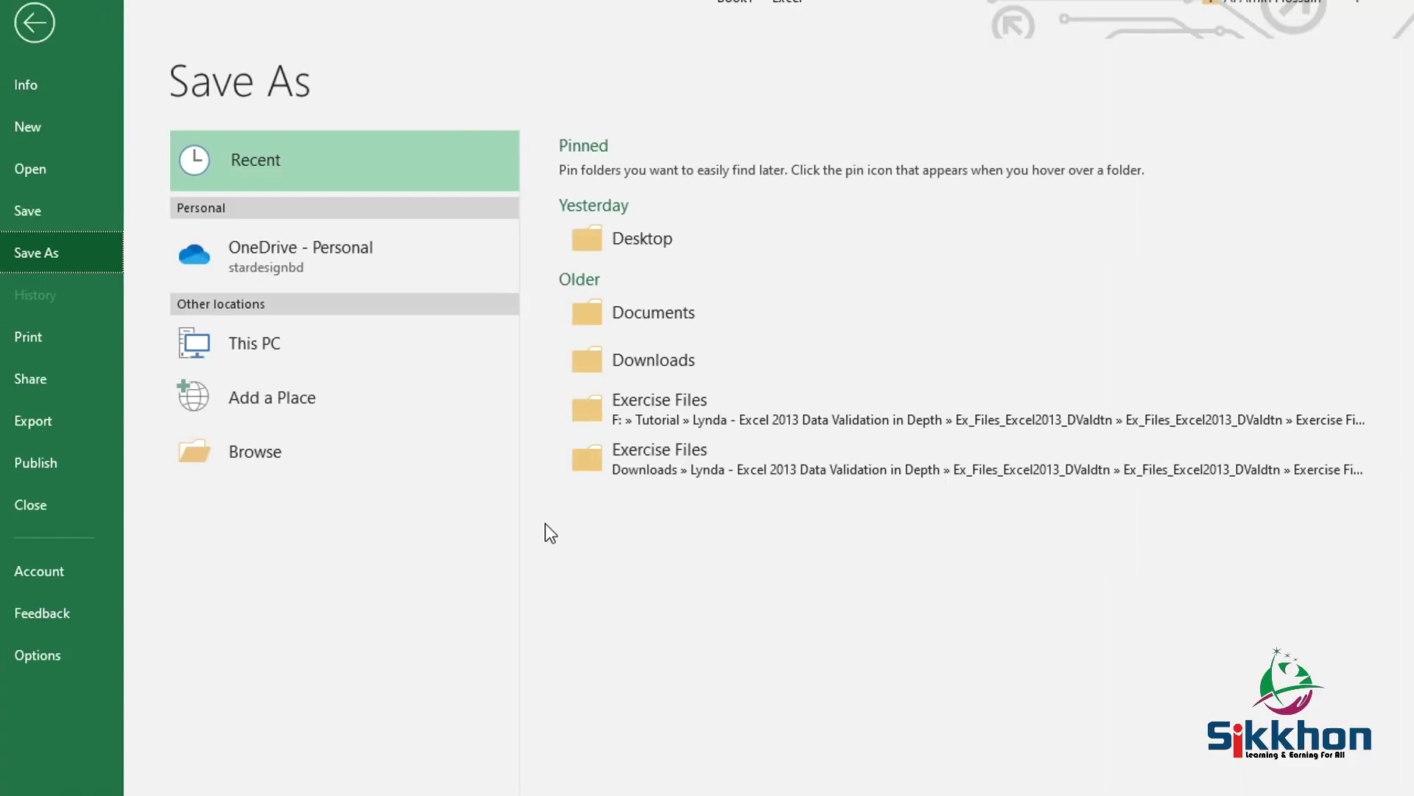
pyautogui.press('Return')
pyautogui.write('asd')
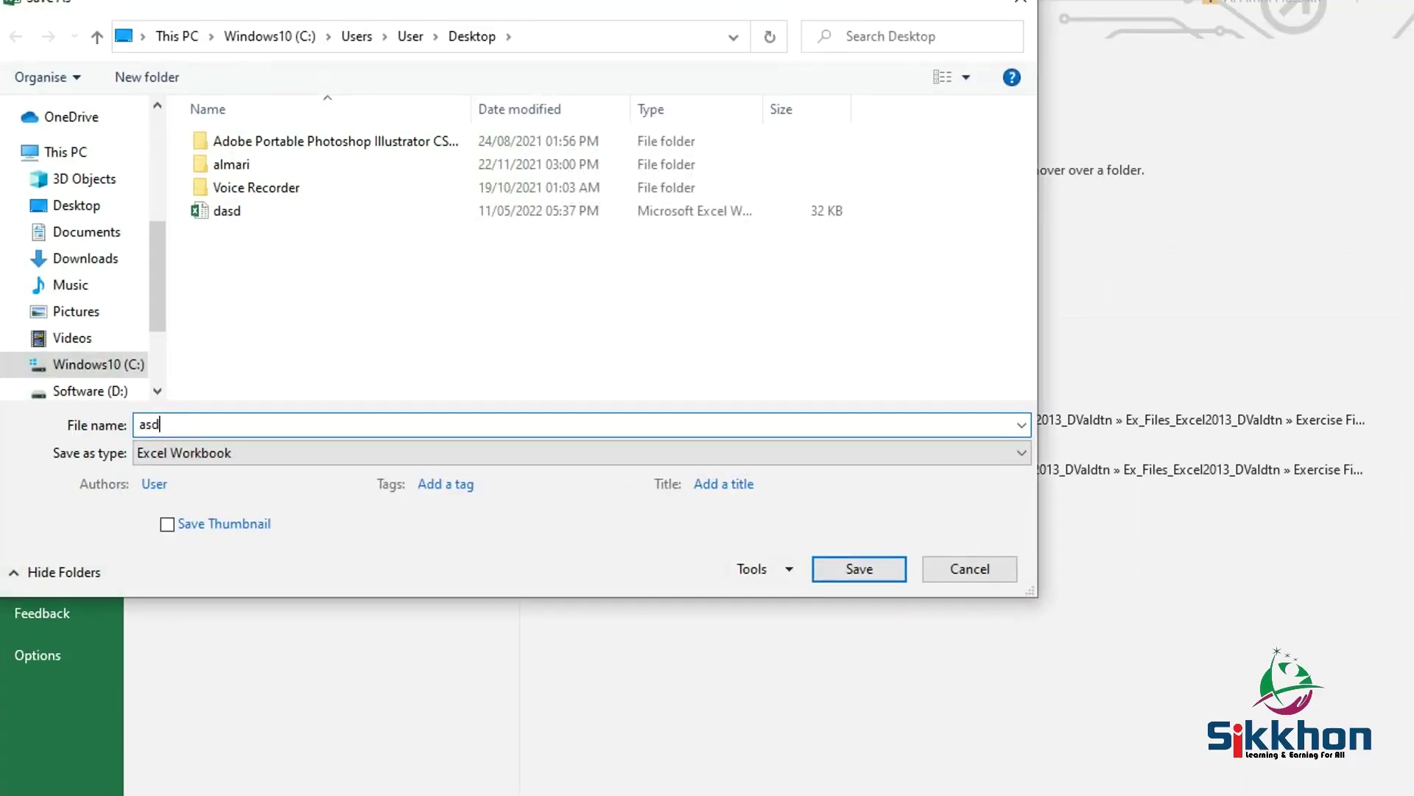
pyautogui.click(841, 562)
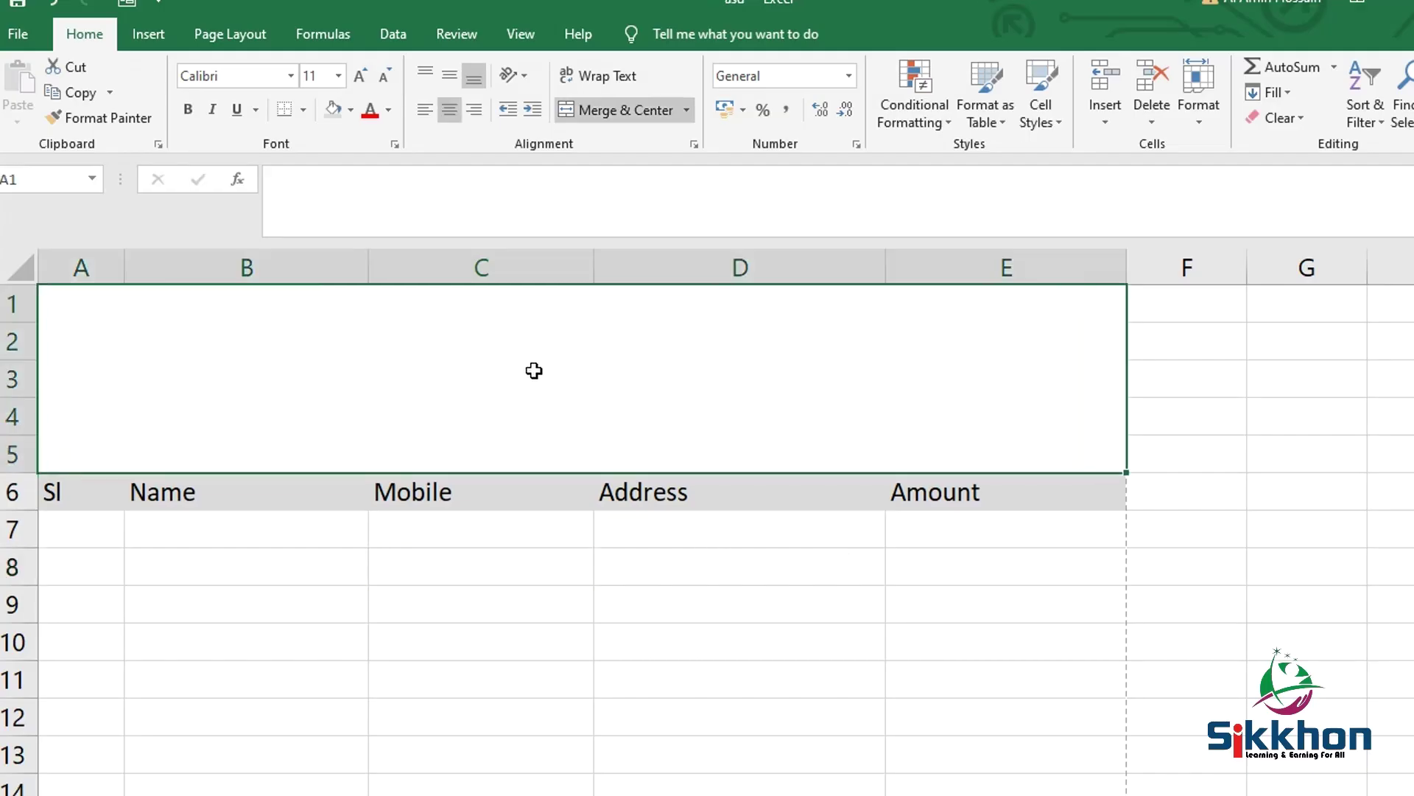
# Type test text dfd into the merged block, then delete it to leave it empty
pyautogui.doubleClick(536, 372)
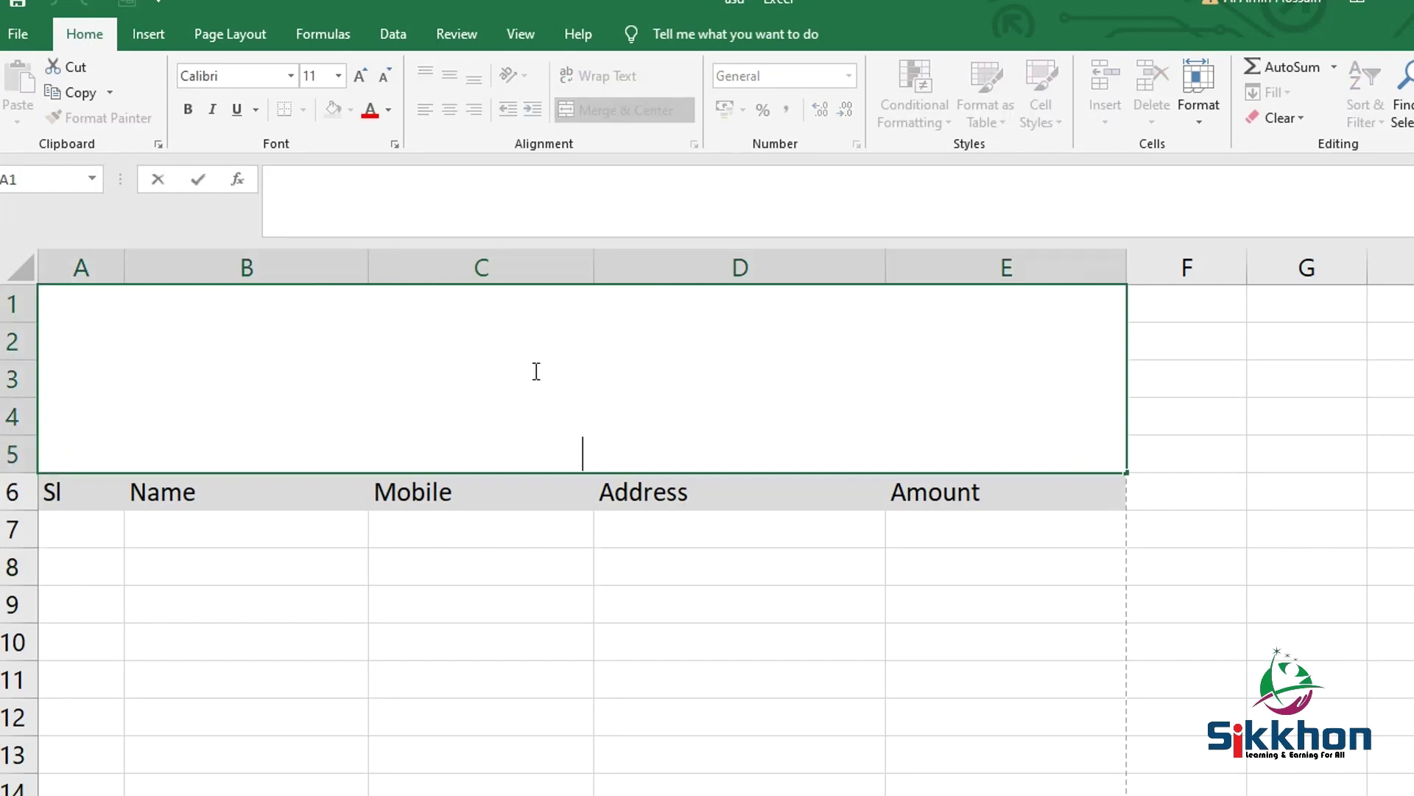
pyautogui.write('dfd')
pyautogui.press('Return')
pyautogui.click(575, 404)
pyautogui.doubleClick(579, 451)
pyautogui.press('Escape')
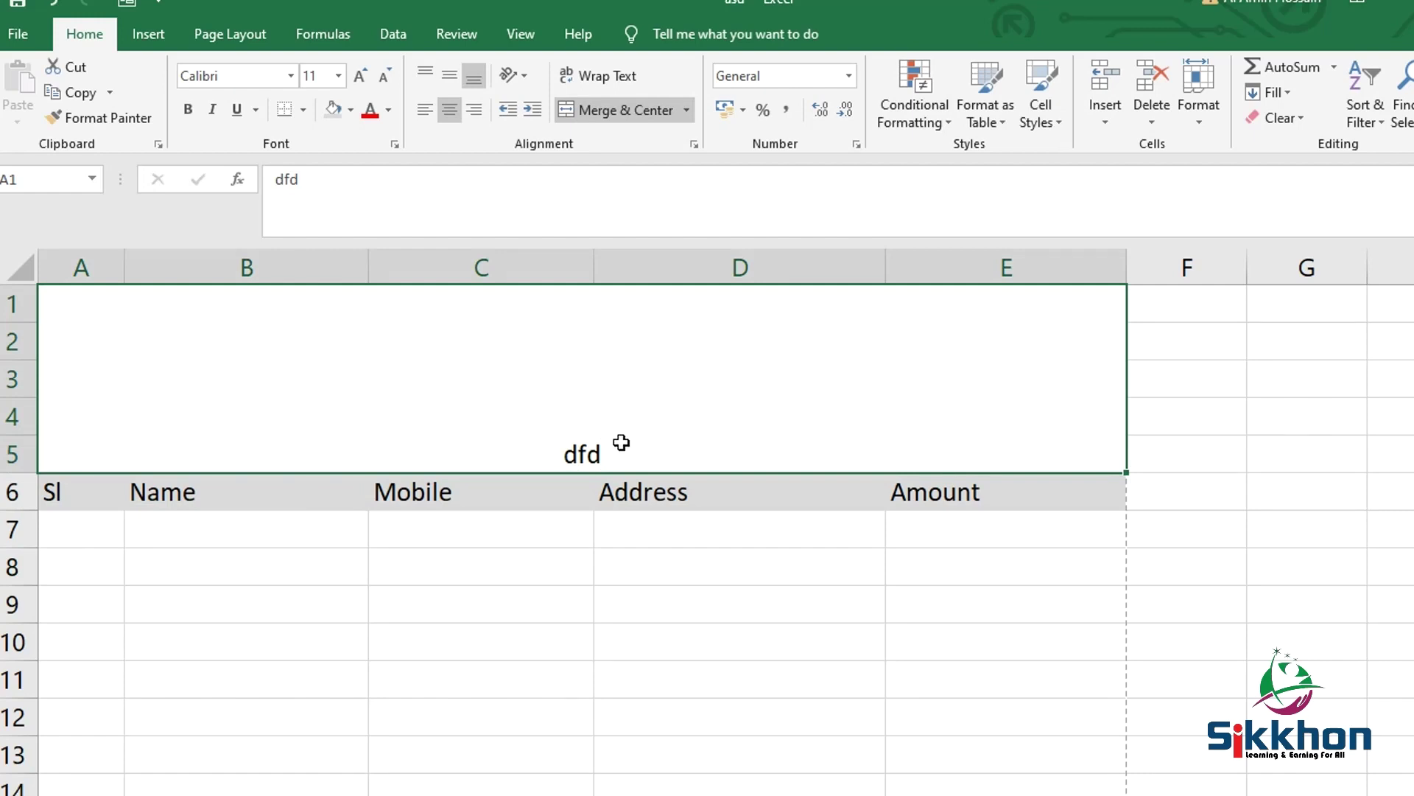
pyautogui.doubleClick(579, 452)
pyautogui.doubleClick(581, 452)
pyautogui.press('BackSpace')
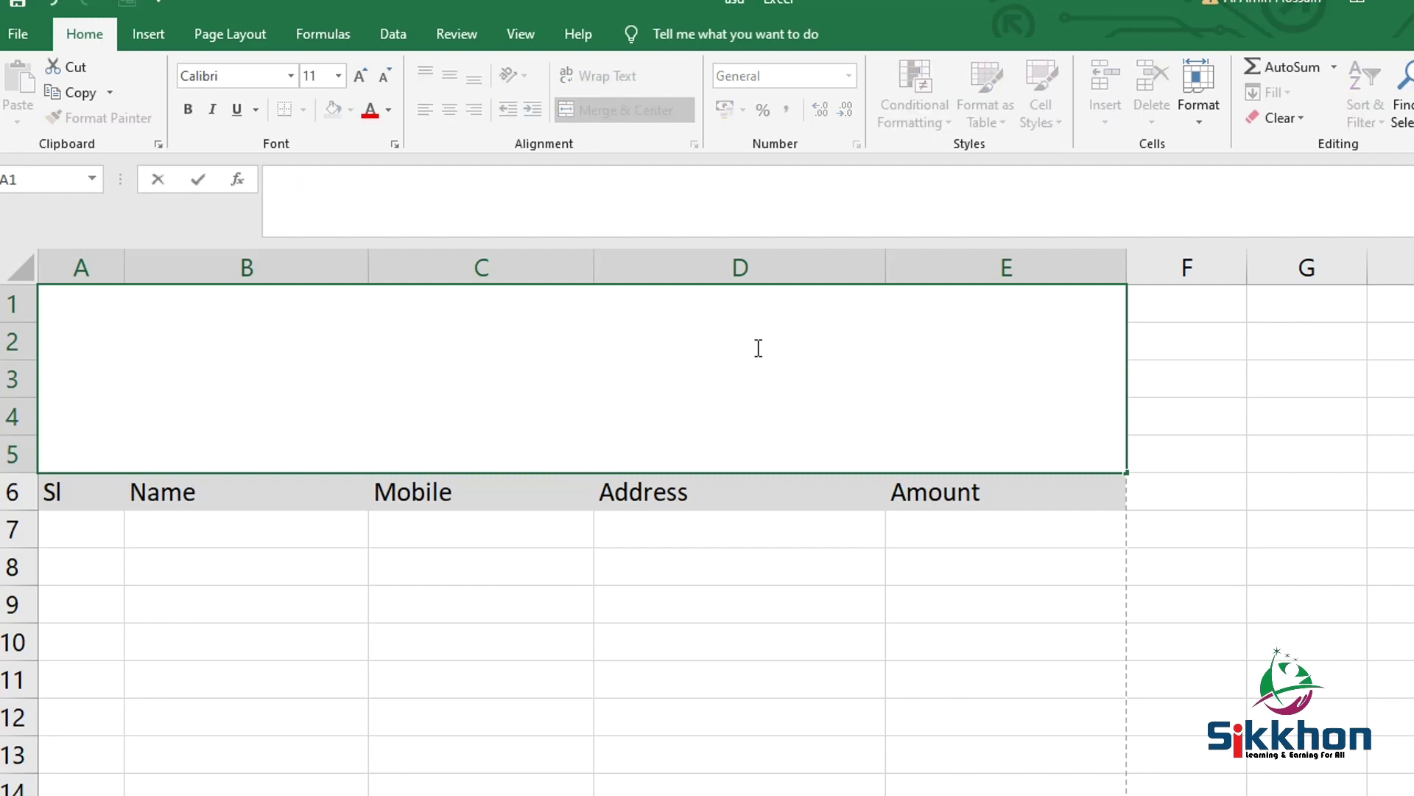
pyautogui.click(678, 518)
pyautogui.click(659, 377)
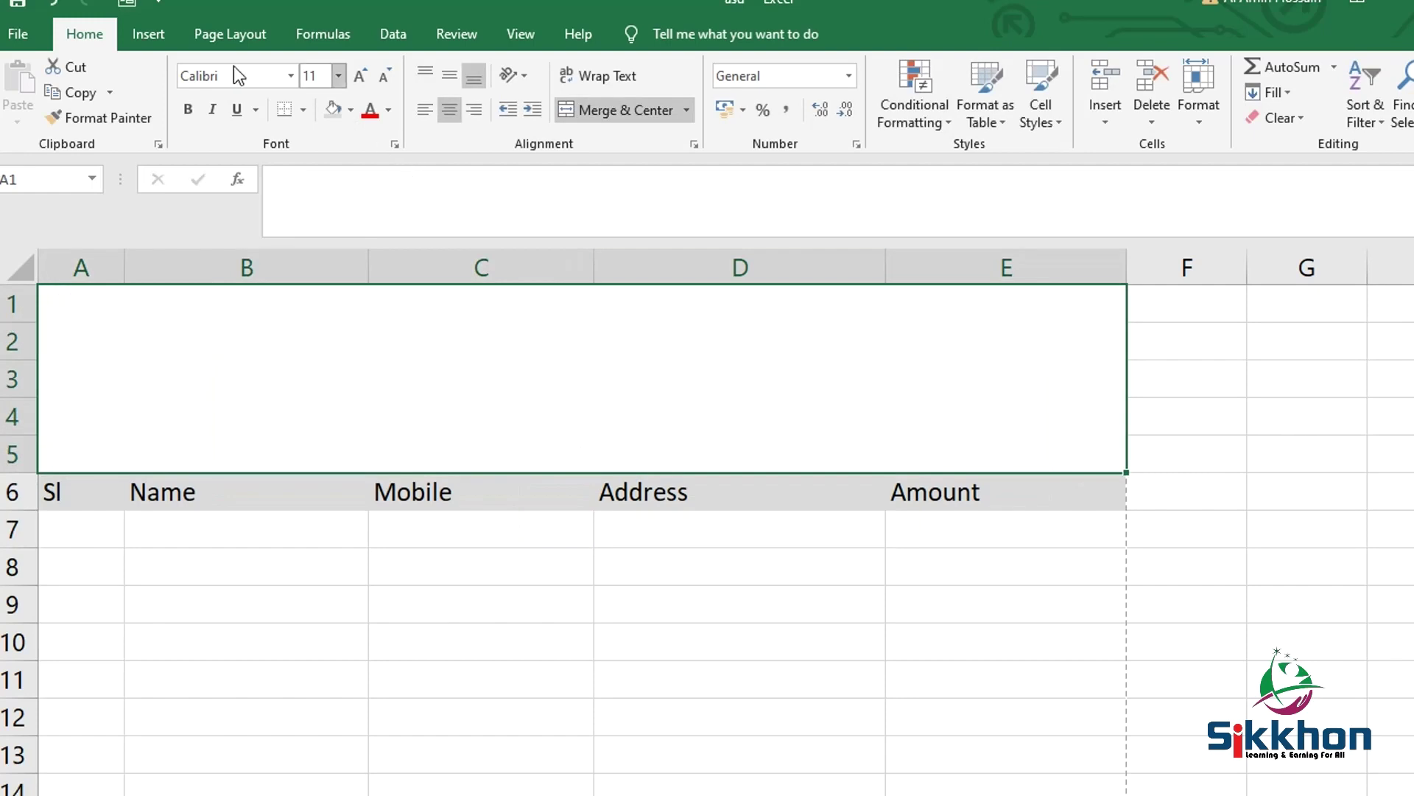
# Draw a rectangle over A1:E5 and style it Subtle Effect – Green, Accent 6
pyautogui.click(158, 34)
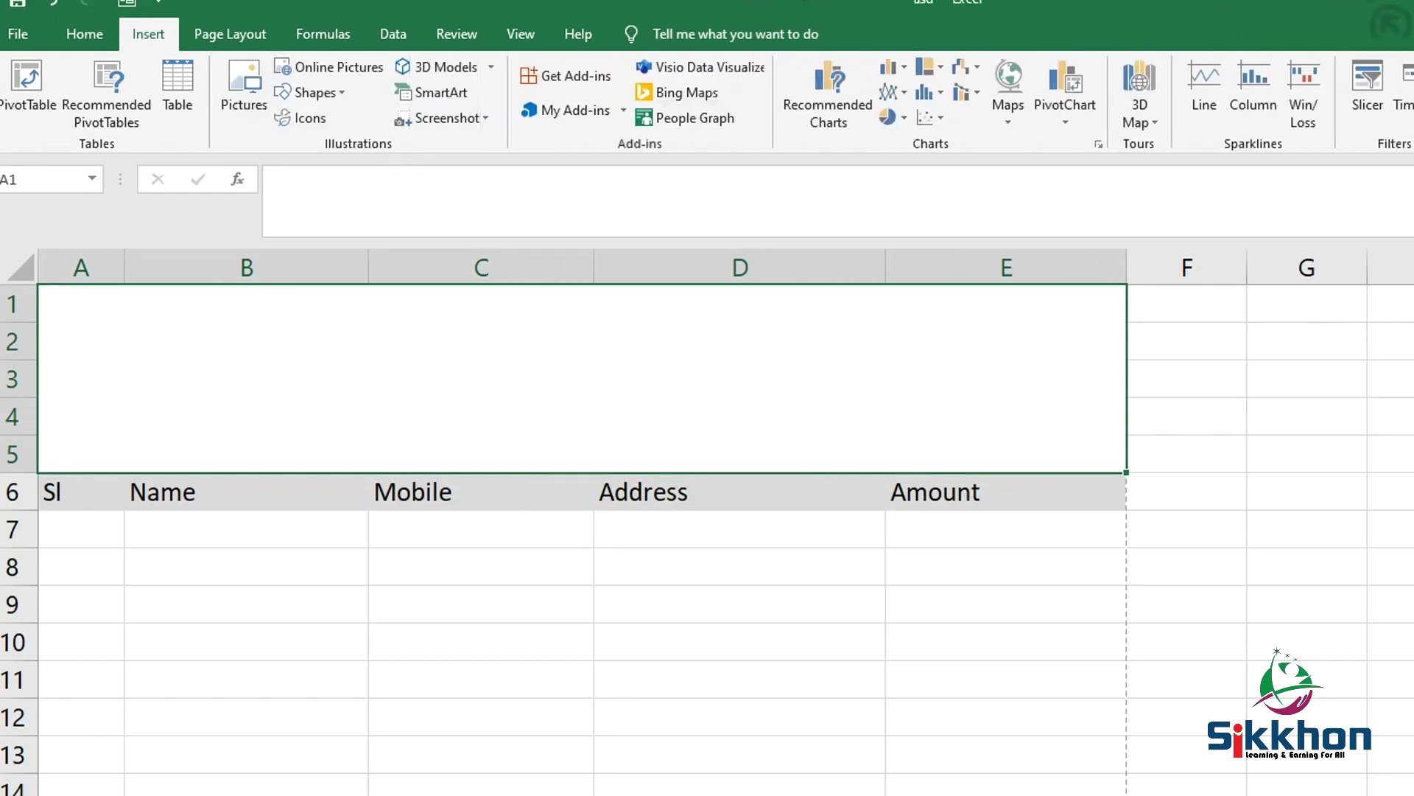
pyautogui.click(337, 93)
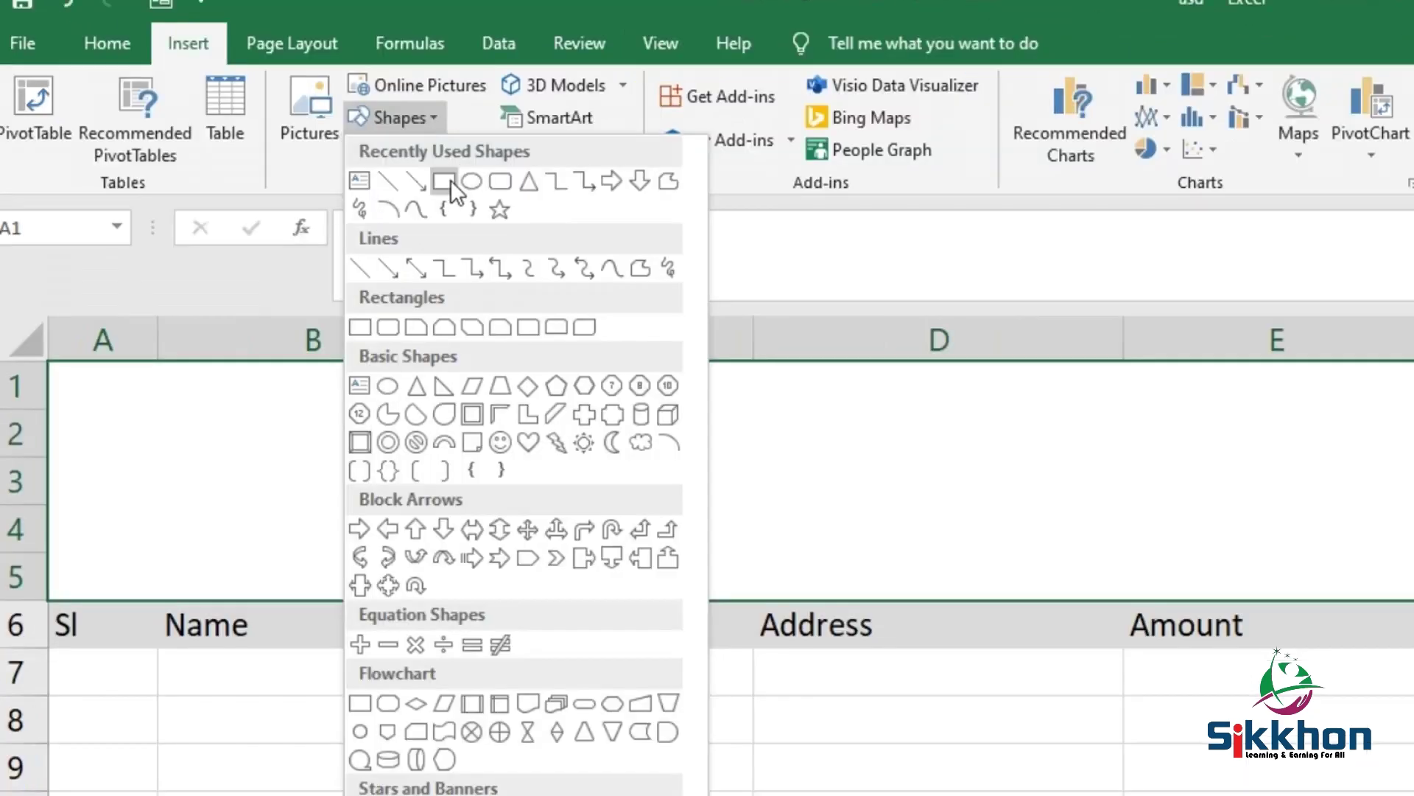
pyautogui.click(444, 181)
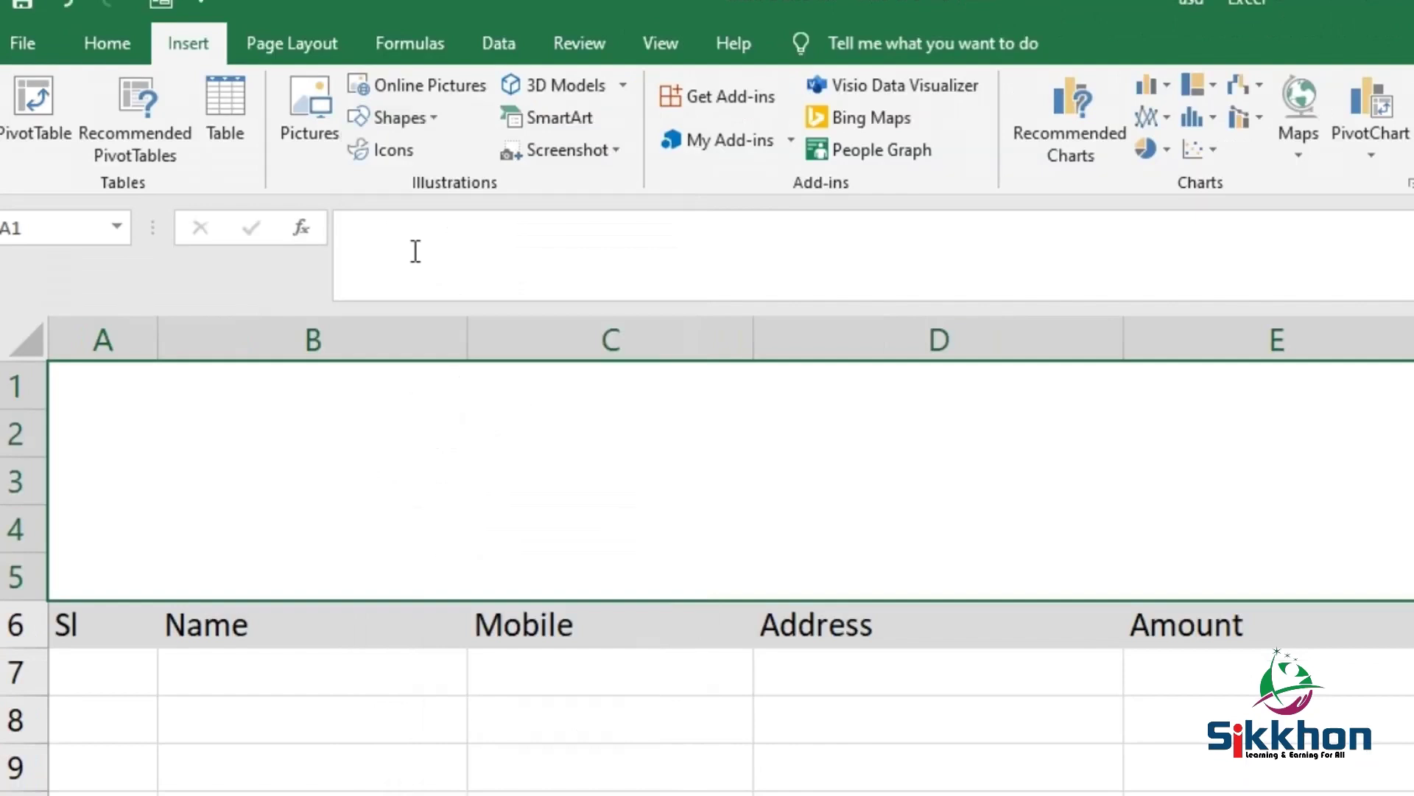
pyautogui.moveTo(50, 363)
pyautogui.mouseDown()
pyautogui.moveTo(859, 568)
pyautogui.moveTo(1370, 581)
pyautogui.moveTo(1410, 600)
pyautogui.mouseUp()
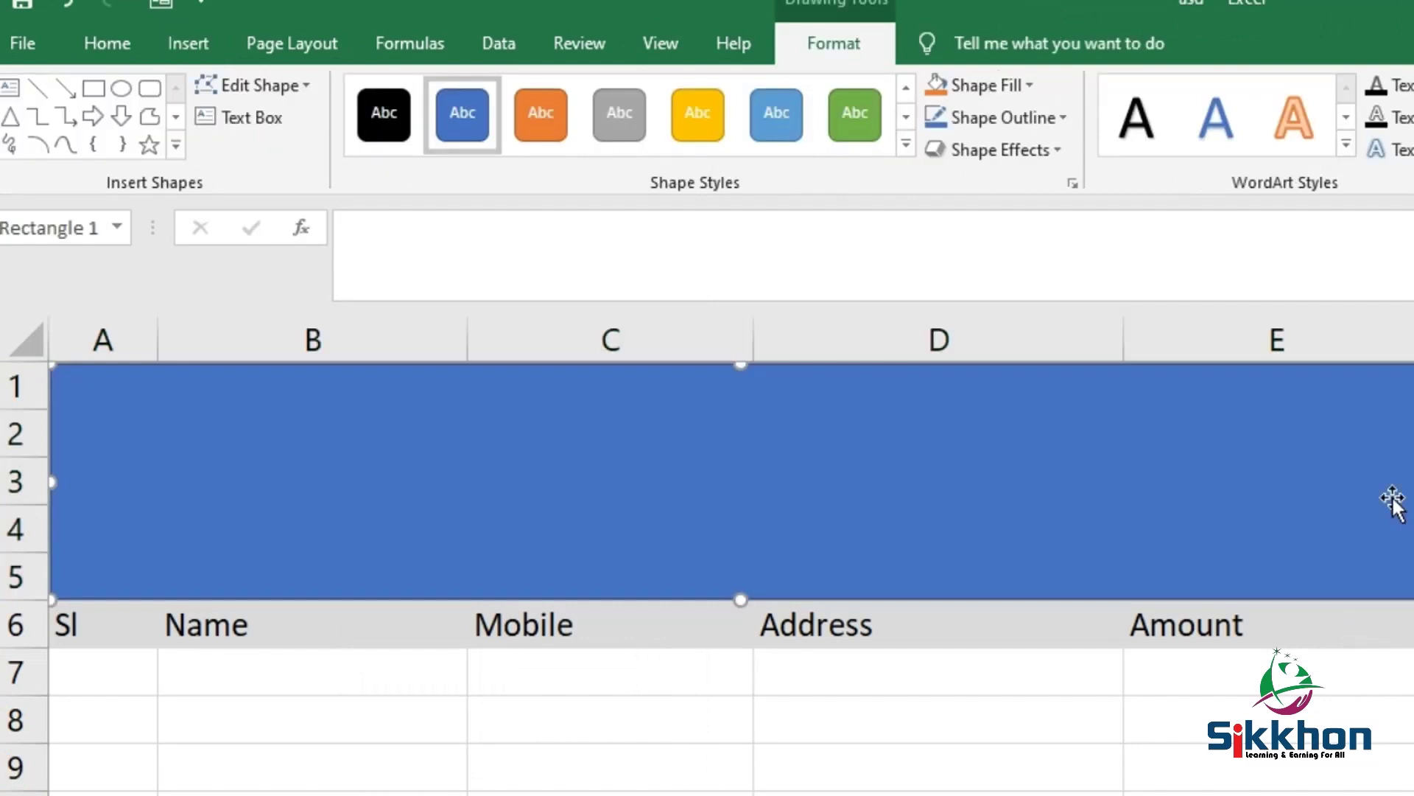
pyautogui.click(906, 146)
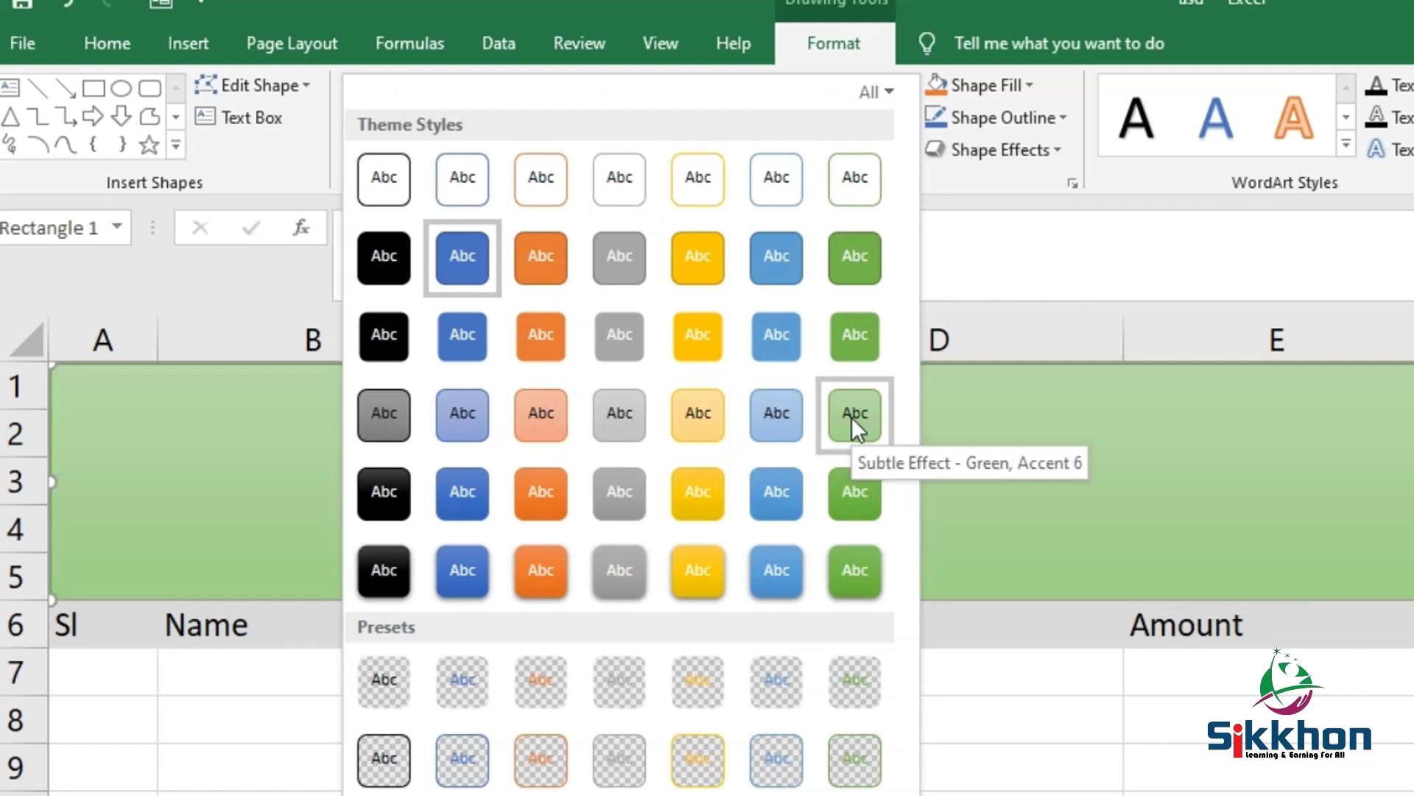
pyautogui.click(853, 417)
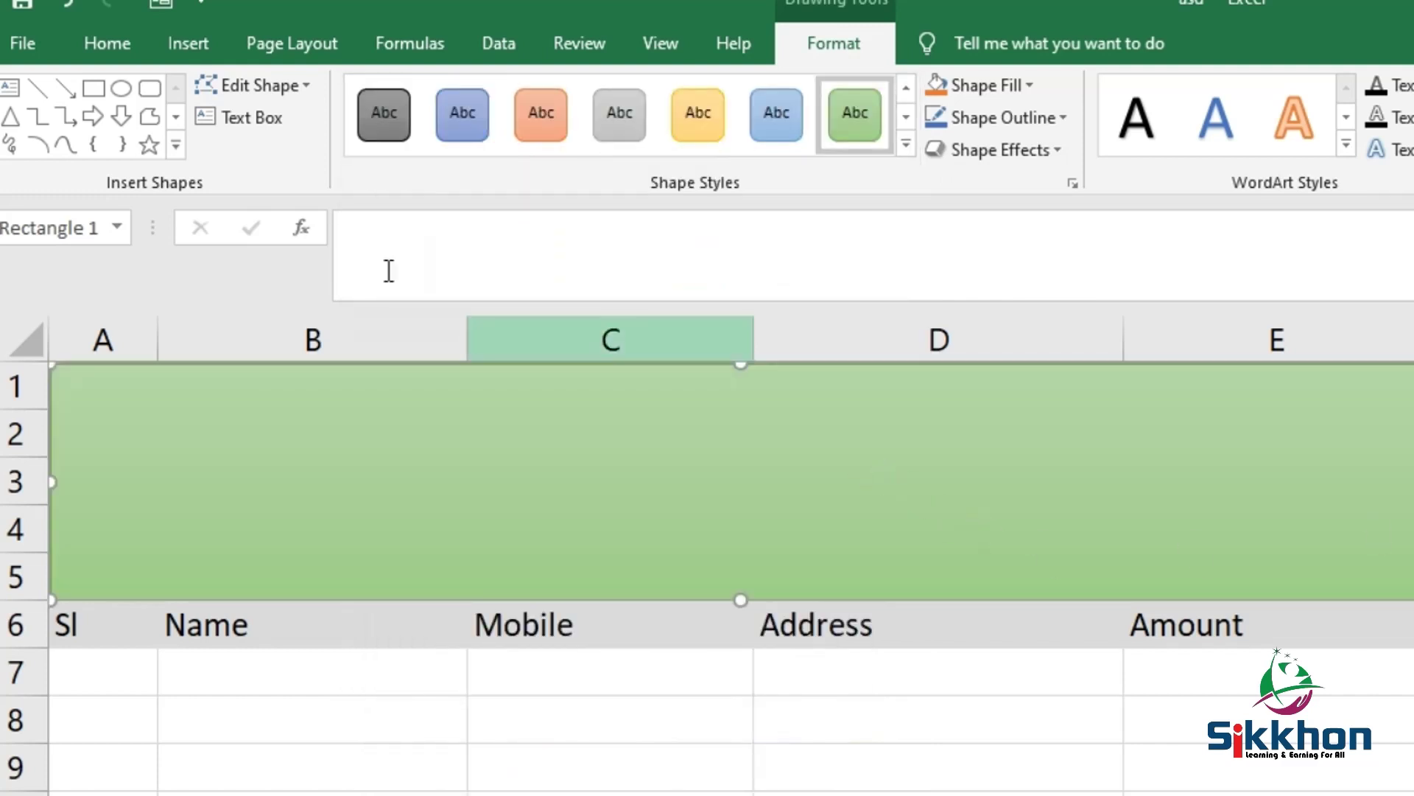
# Type Sikkhon in the rectangle at 24 pt, centred, then add Niketon on a second line
pyautogui.click(240, 125)
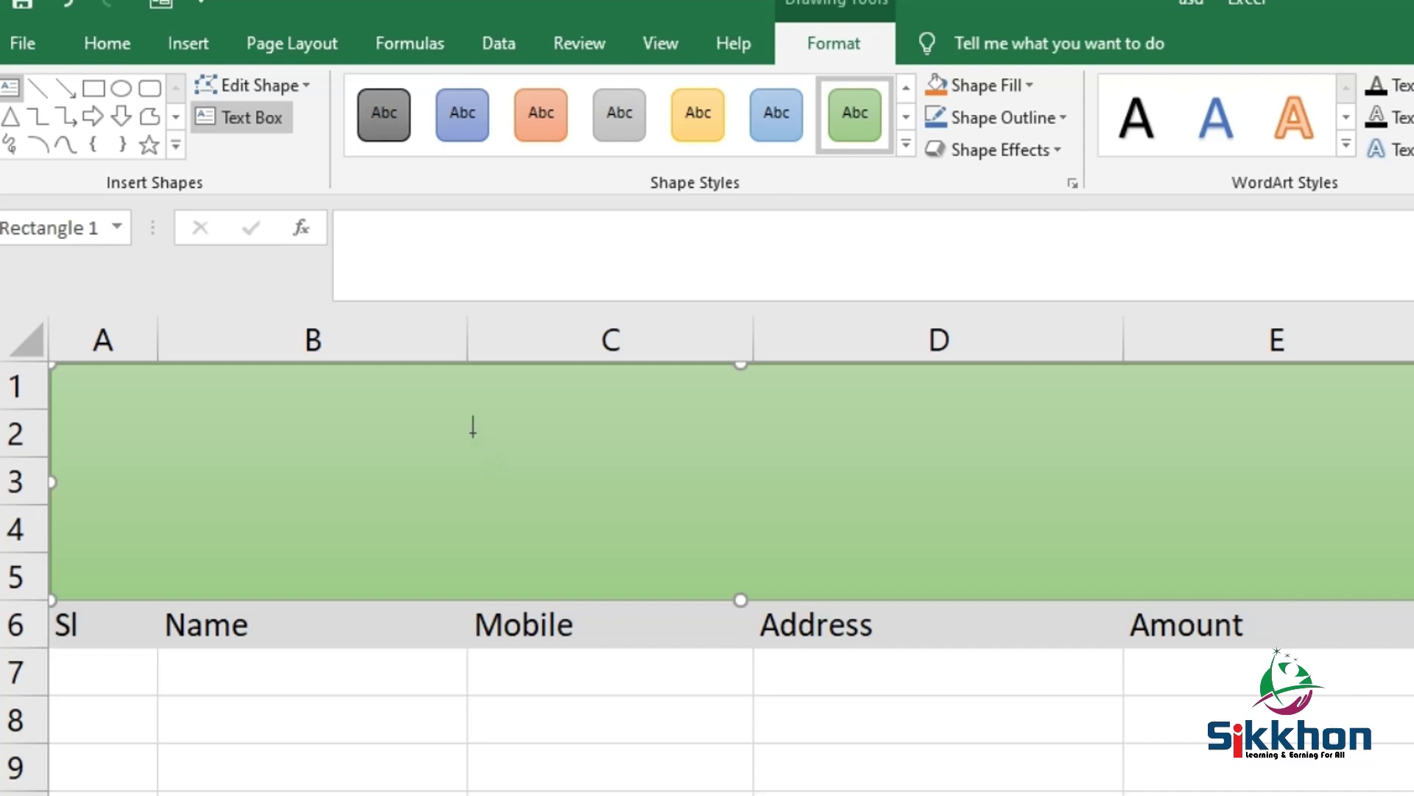
pyautogui.click(444, 398)
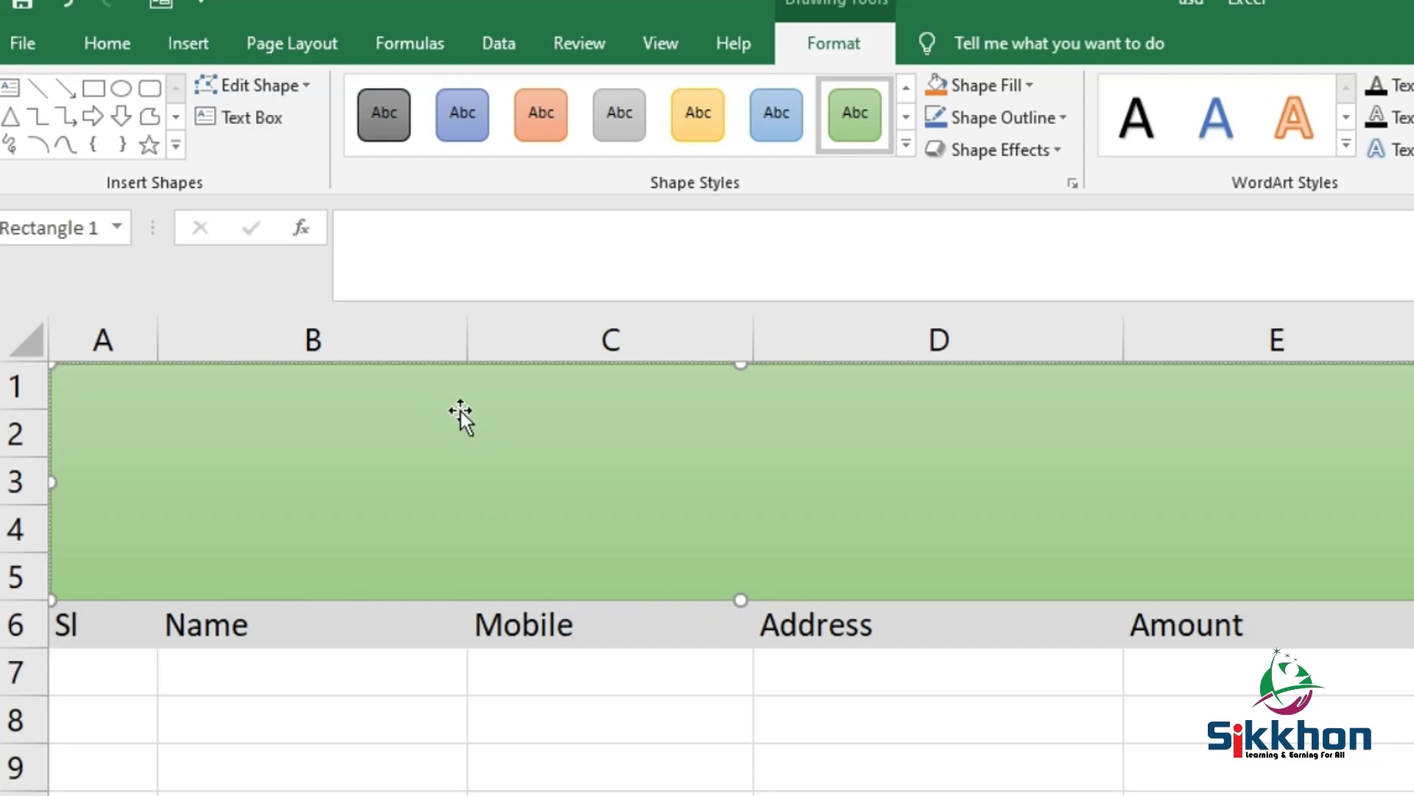
pyautogui.write('Sikkhon')
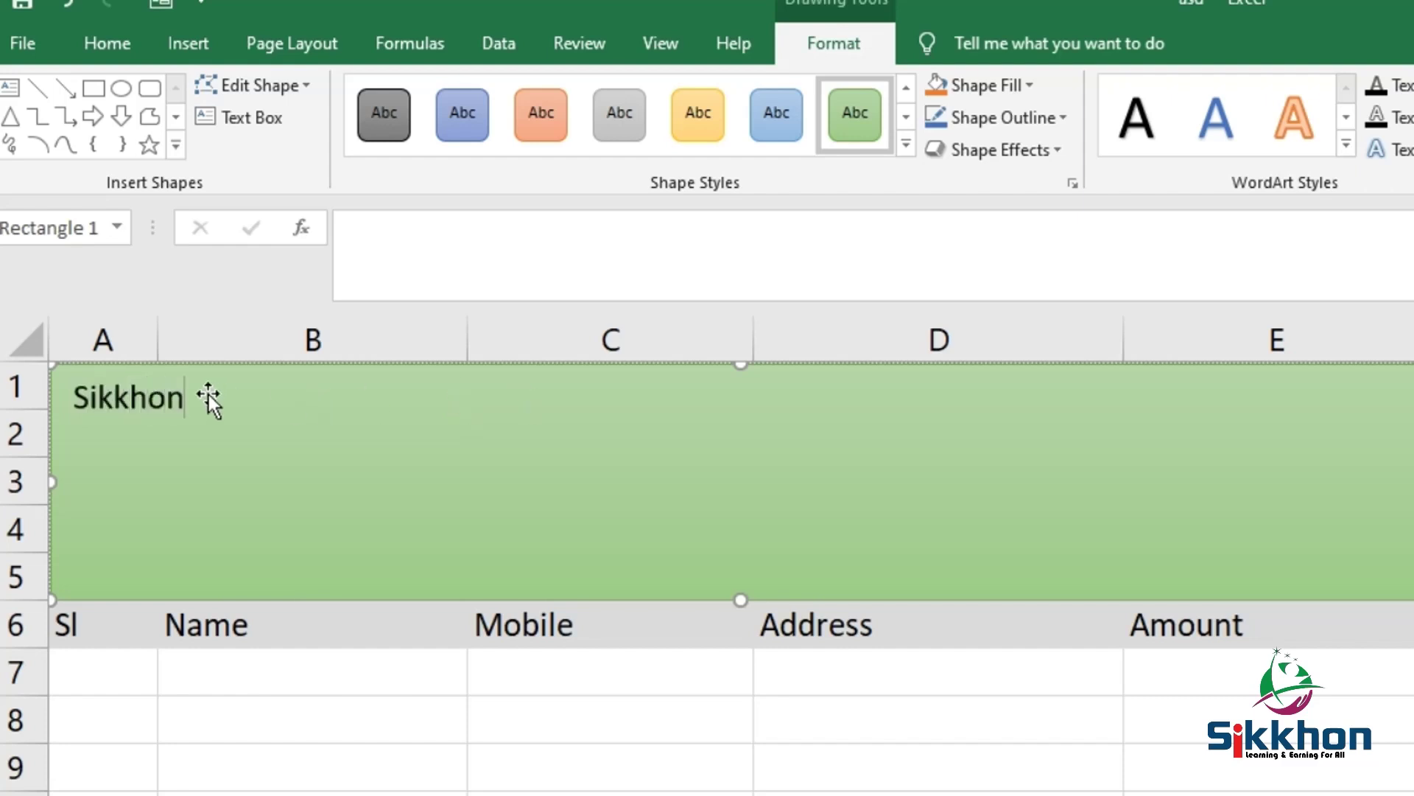
pyautogui.doubleClick(130, 398)
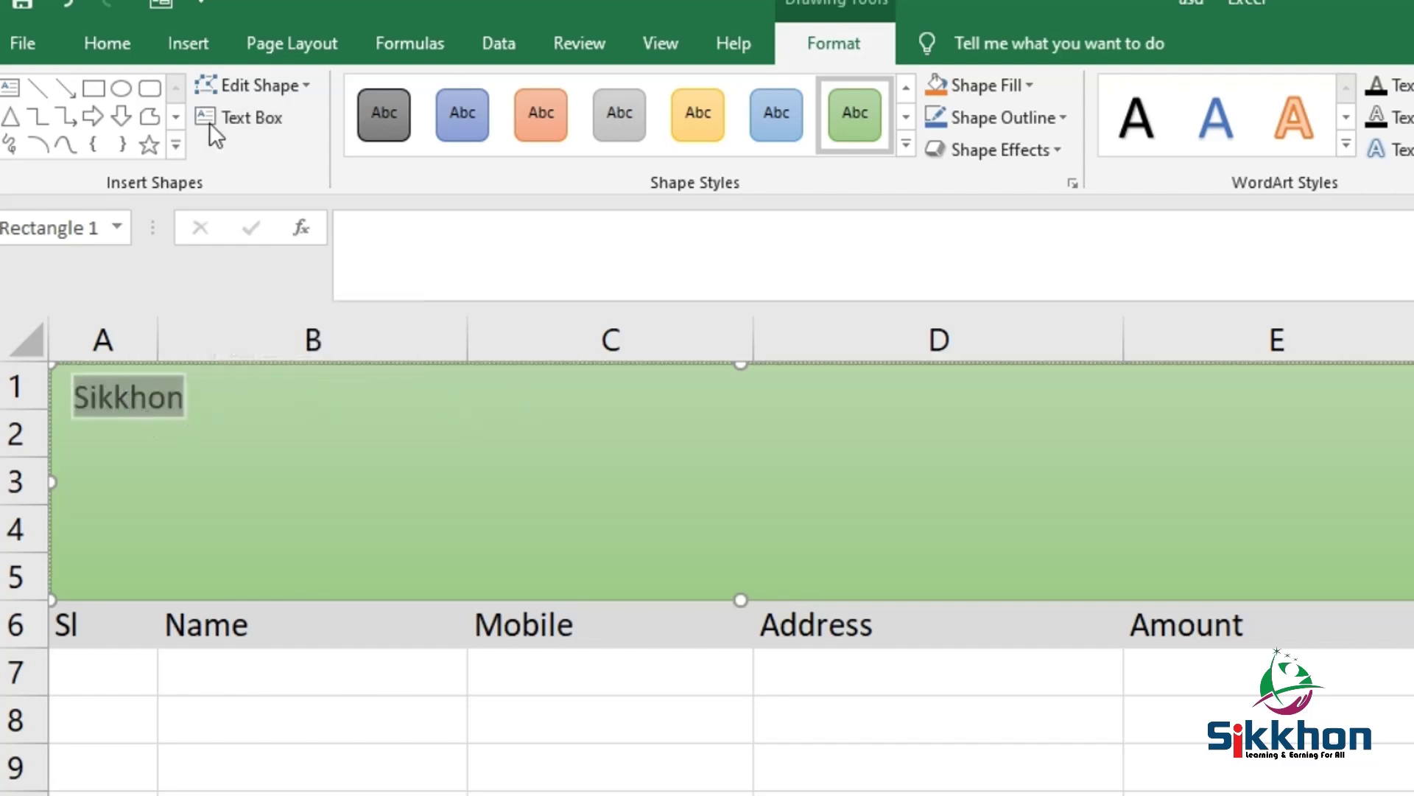
pyautogui.click(103, 45)
pyautogui.click(463, 90)
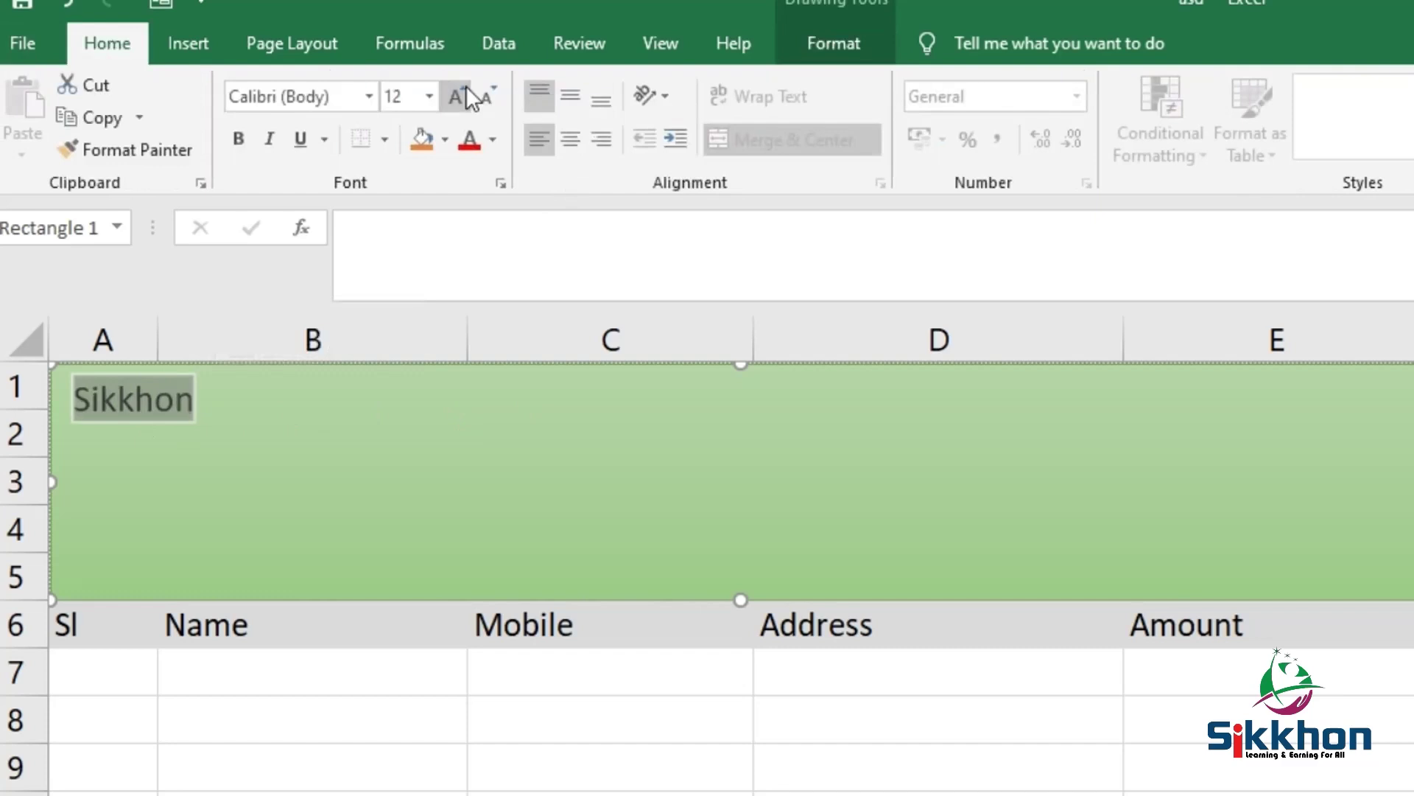
pyautogui.click(463, 89)
pyautogui.click(462, 90)
pyautogui.click(463, 90)
pyautogui.click(462, 90)
pyautogui.click(462, 90)
pyautogui.click(463, 90)
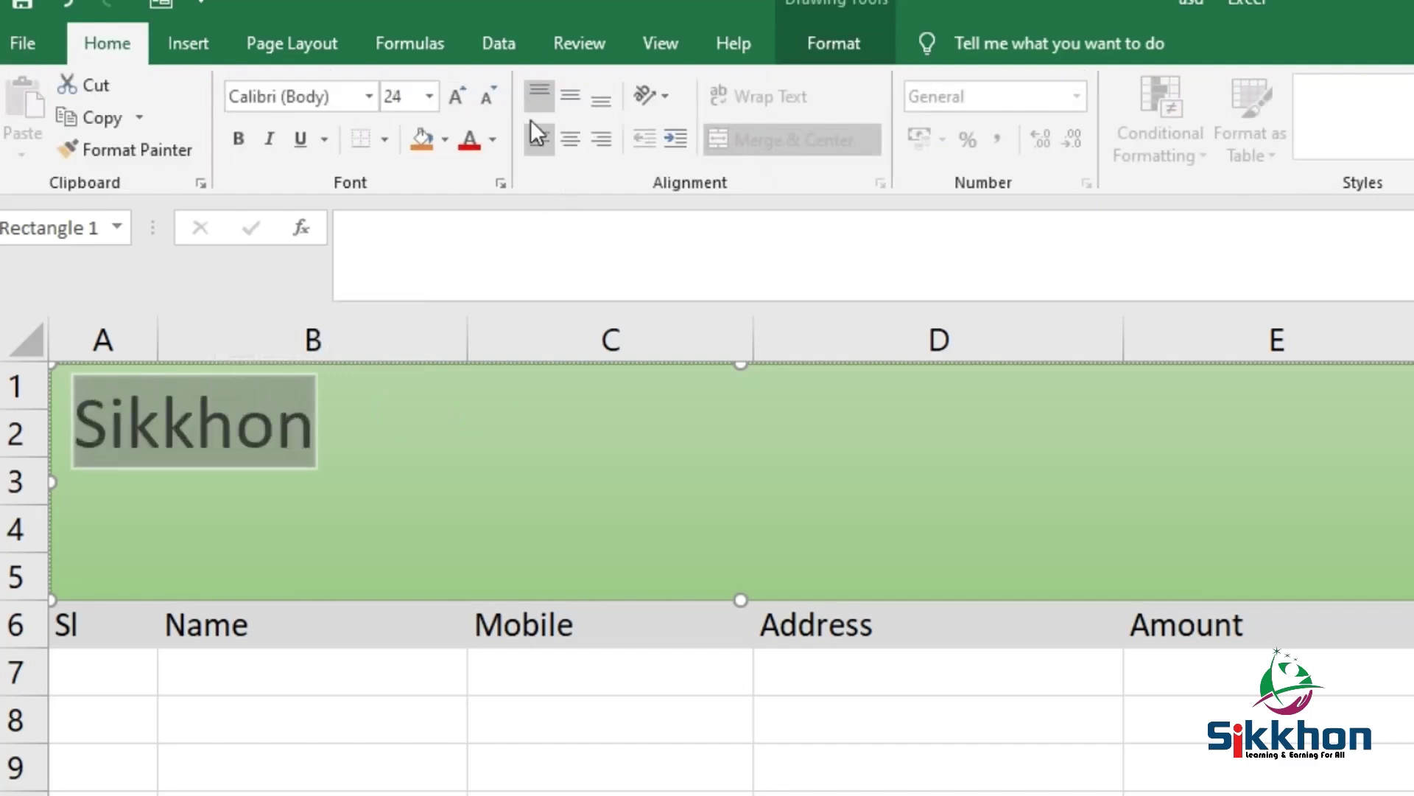
pyautogui.click(572, 143)
pyautogui.click(863, 445)
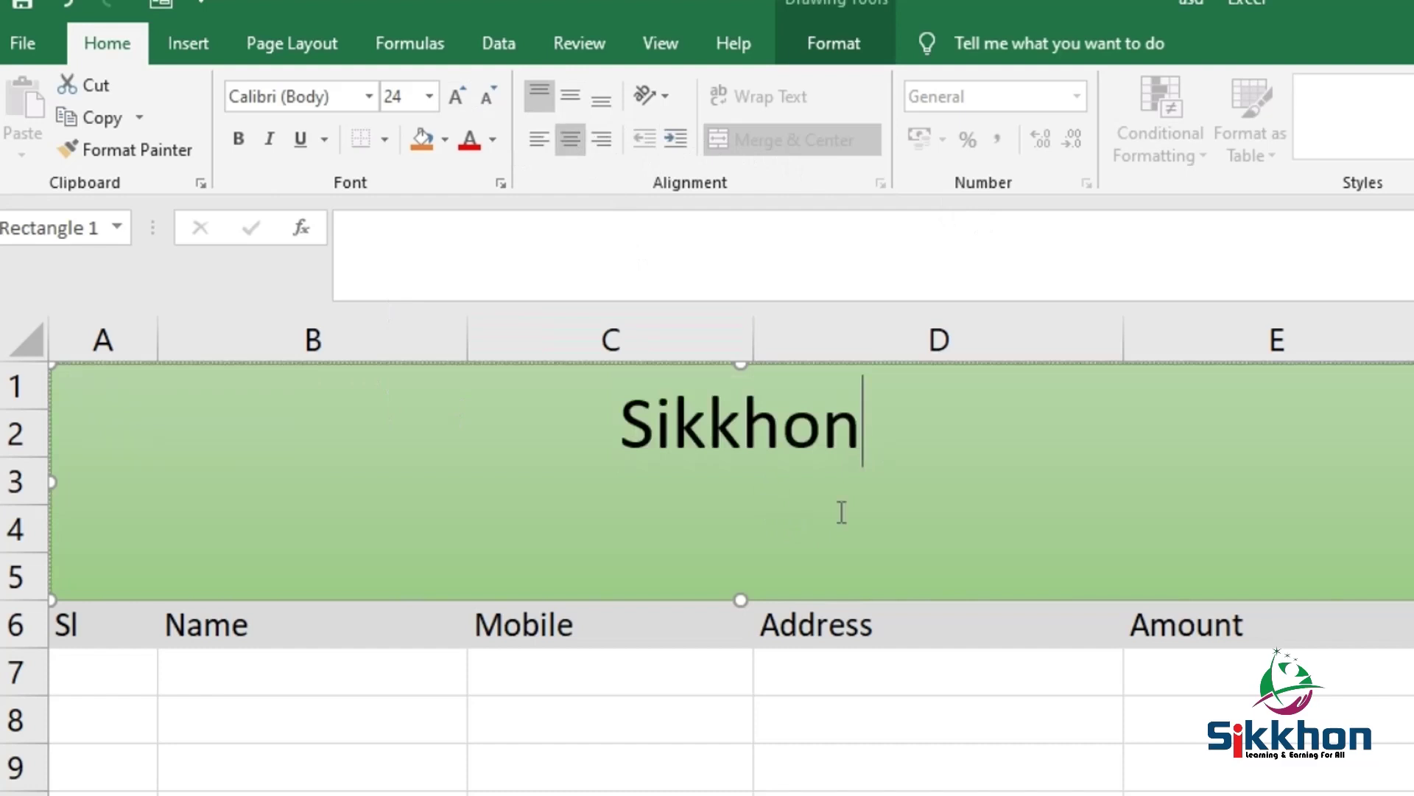
pyautogui.press('Return')
pyautogui.write('Nik')
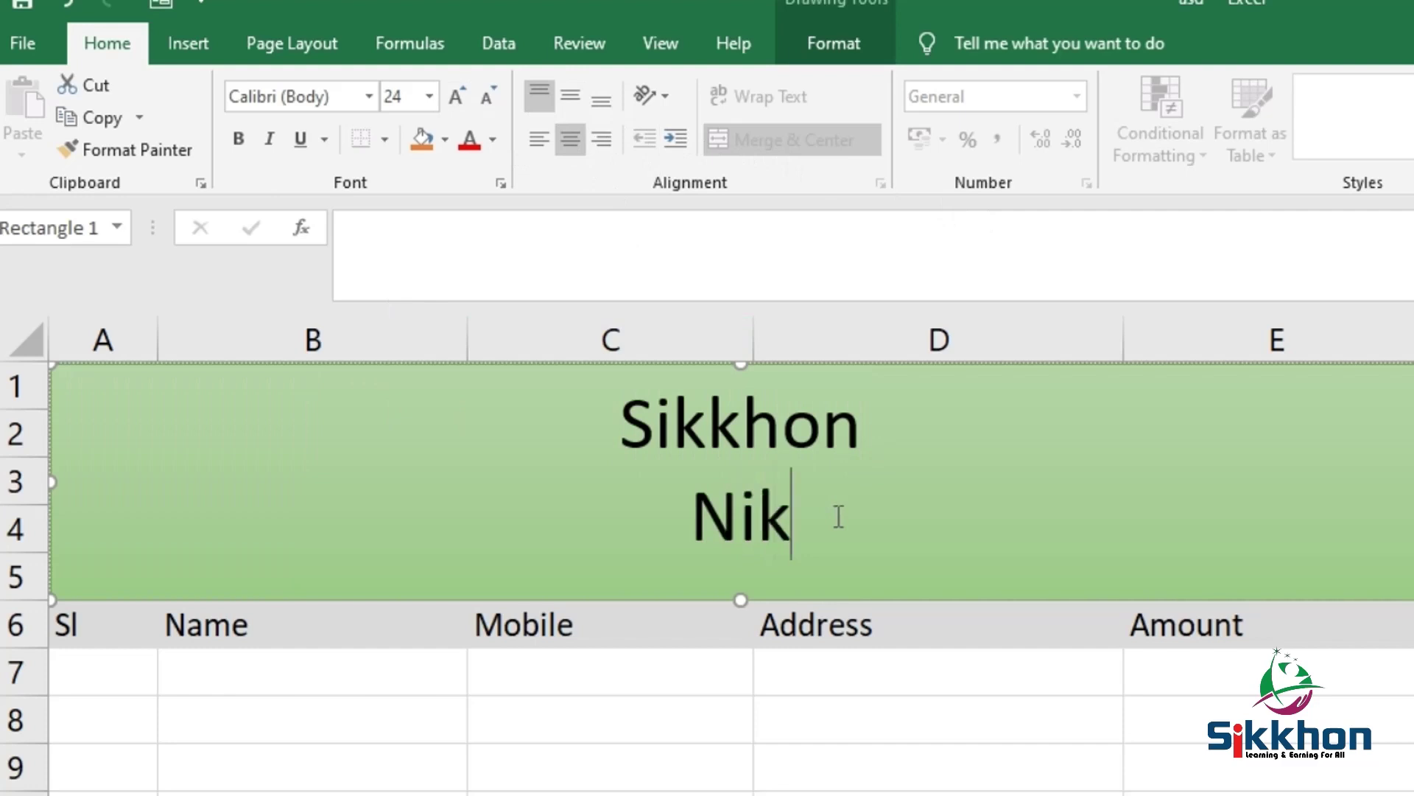
pyautogui.write('eton')
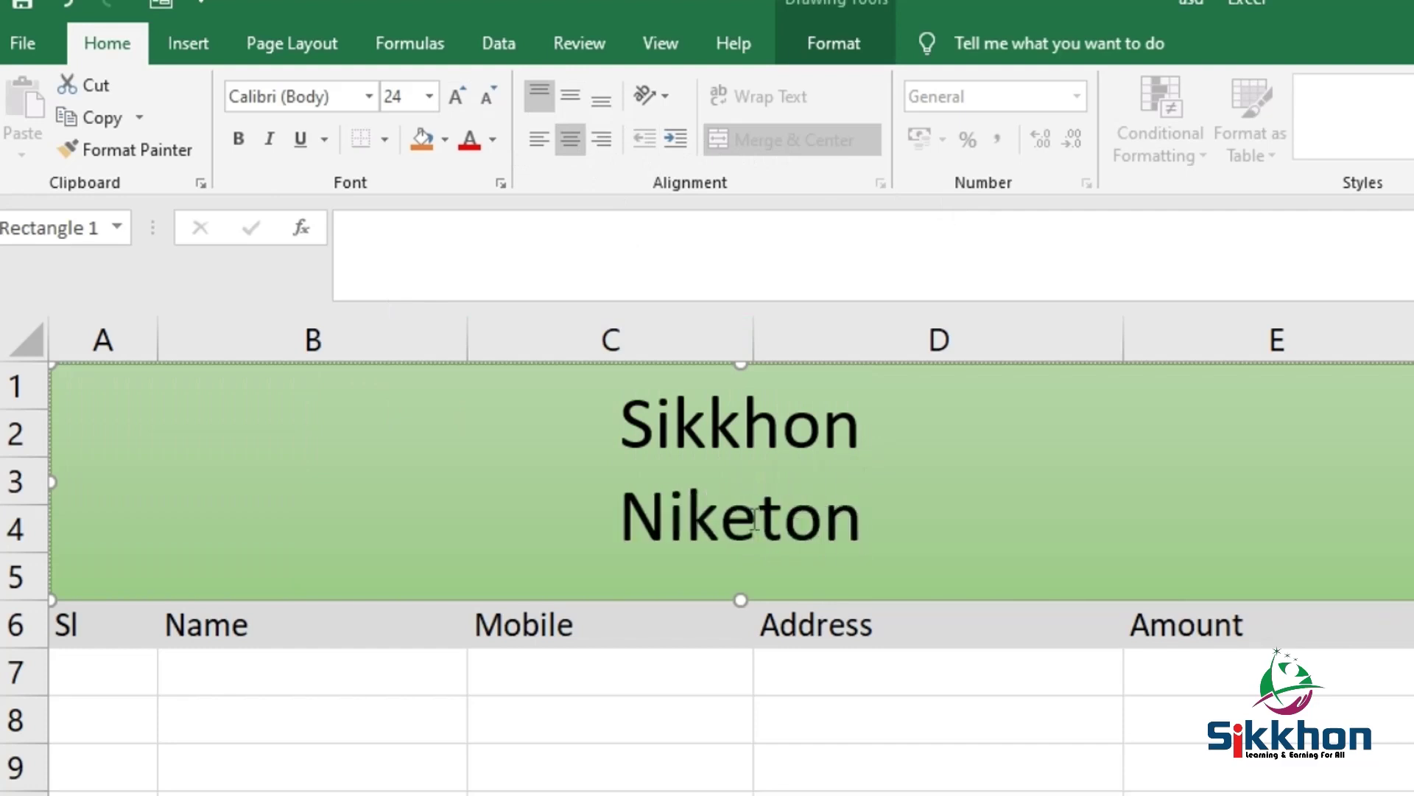
# Shrink the word Niketon to 10.5 pt
pyautogui.doubleClick(753, 516)
pyautogui.click(488, 94)
pyautogui.click(488, 95)
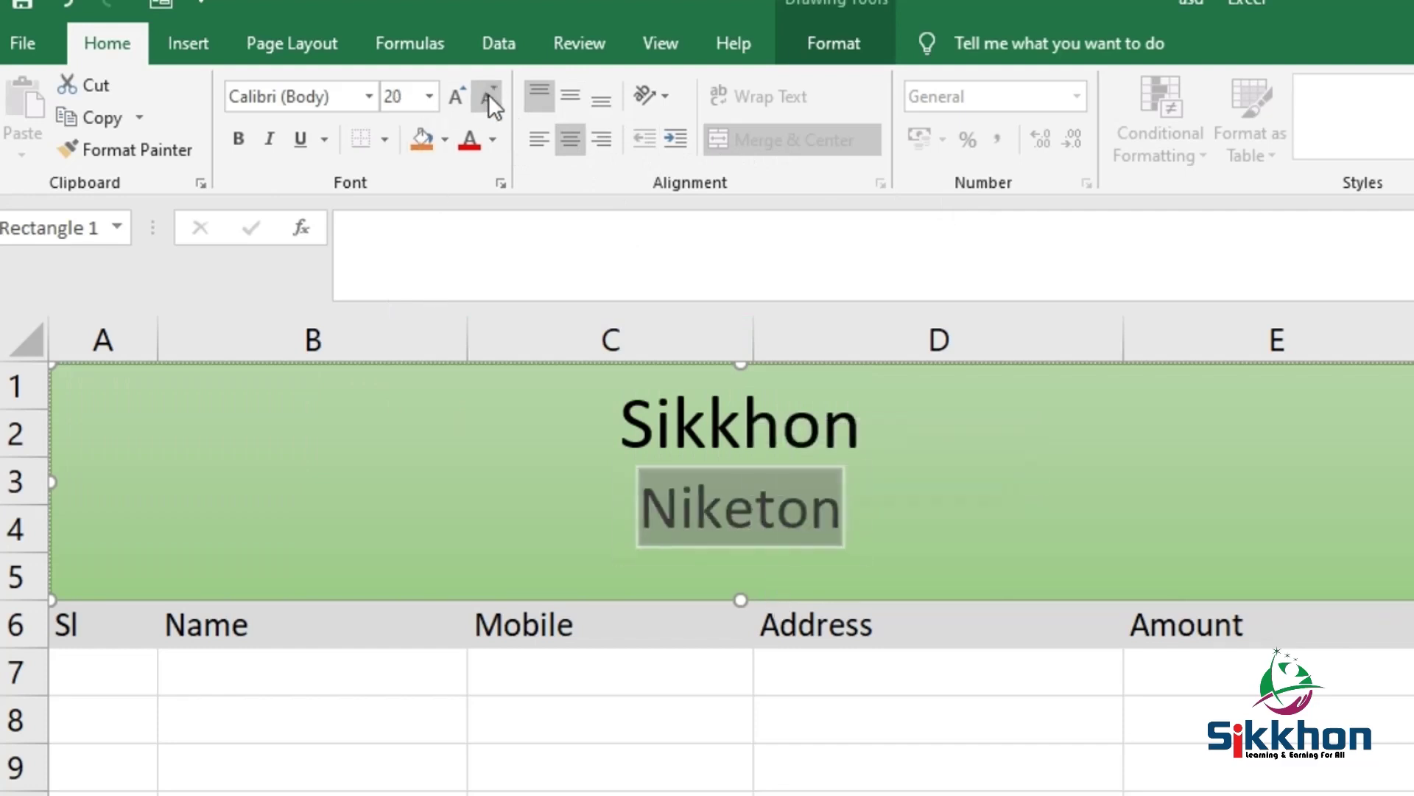
pyautogui.click(488, 94)
pyautogui.click(488, 94)
pyautogui.click(489, 94)
pyautogui.click(488, 94)
pyautogui.click(486, 95)
pyautogui.click(485, 94)
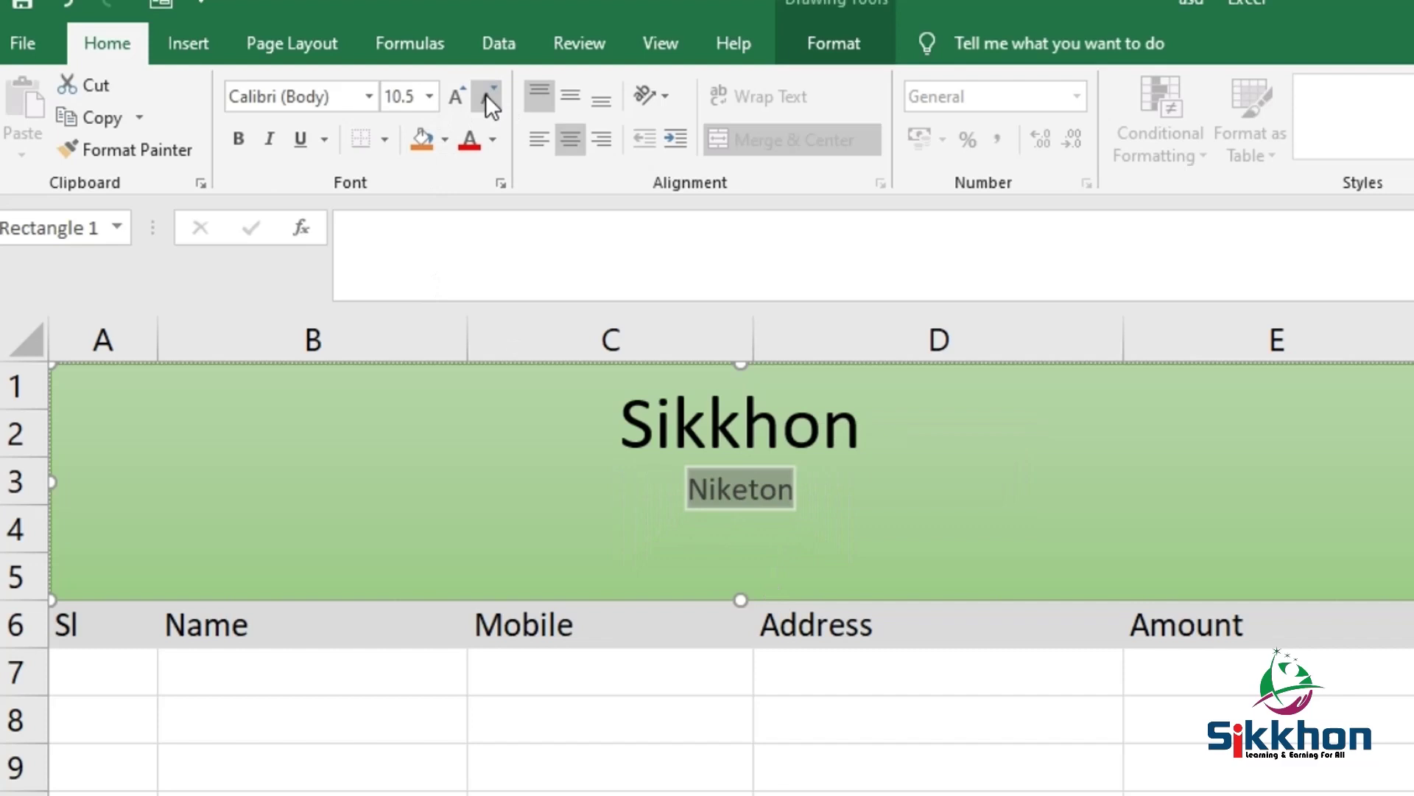
# Append the postal address after Niketon and add a line with the phone numbers and support e-mail
pyautogui.click(792, 500)
pyautogui.write(',')
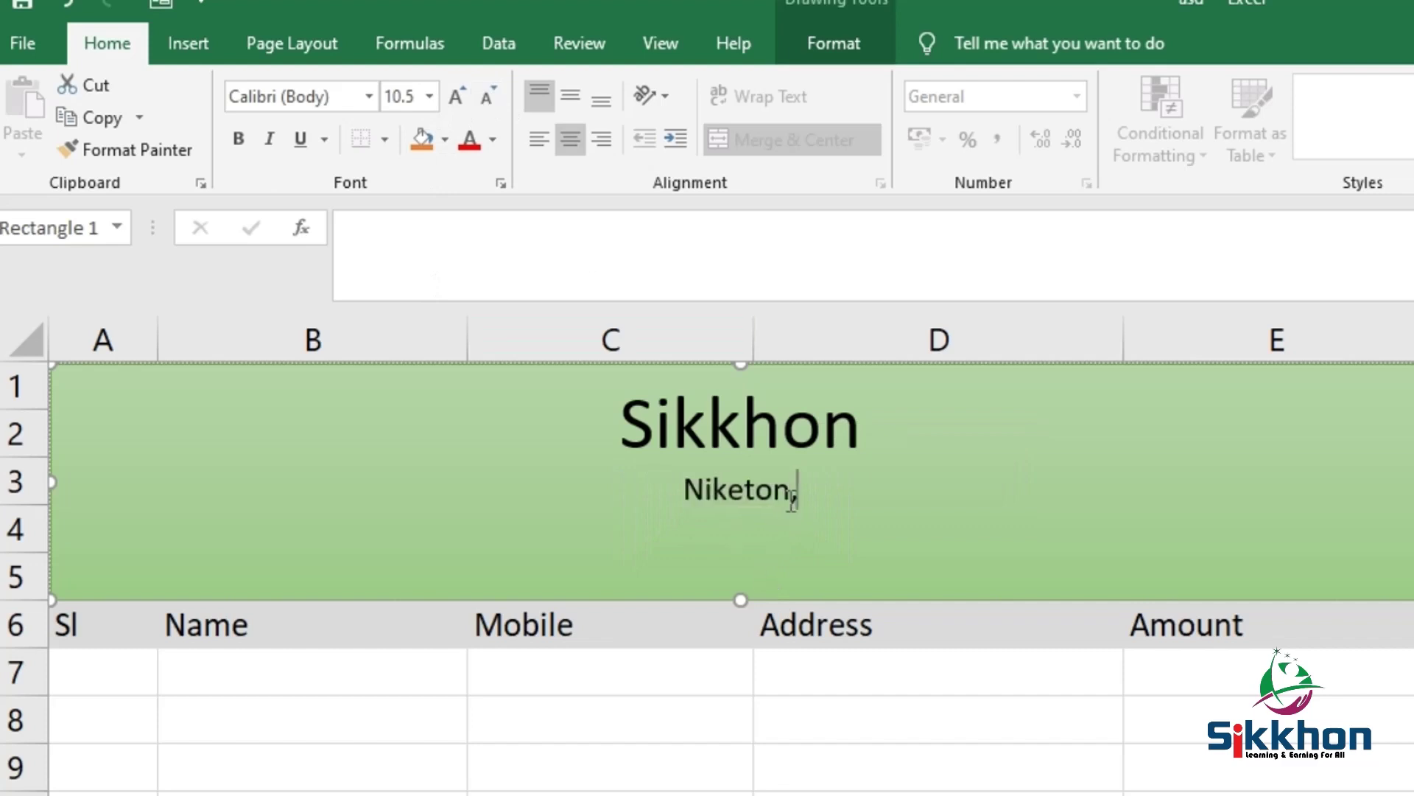
pyautogui.write(' Gulshan, dhaka 1212')
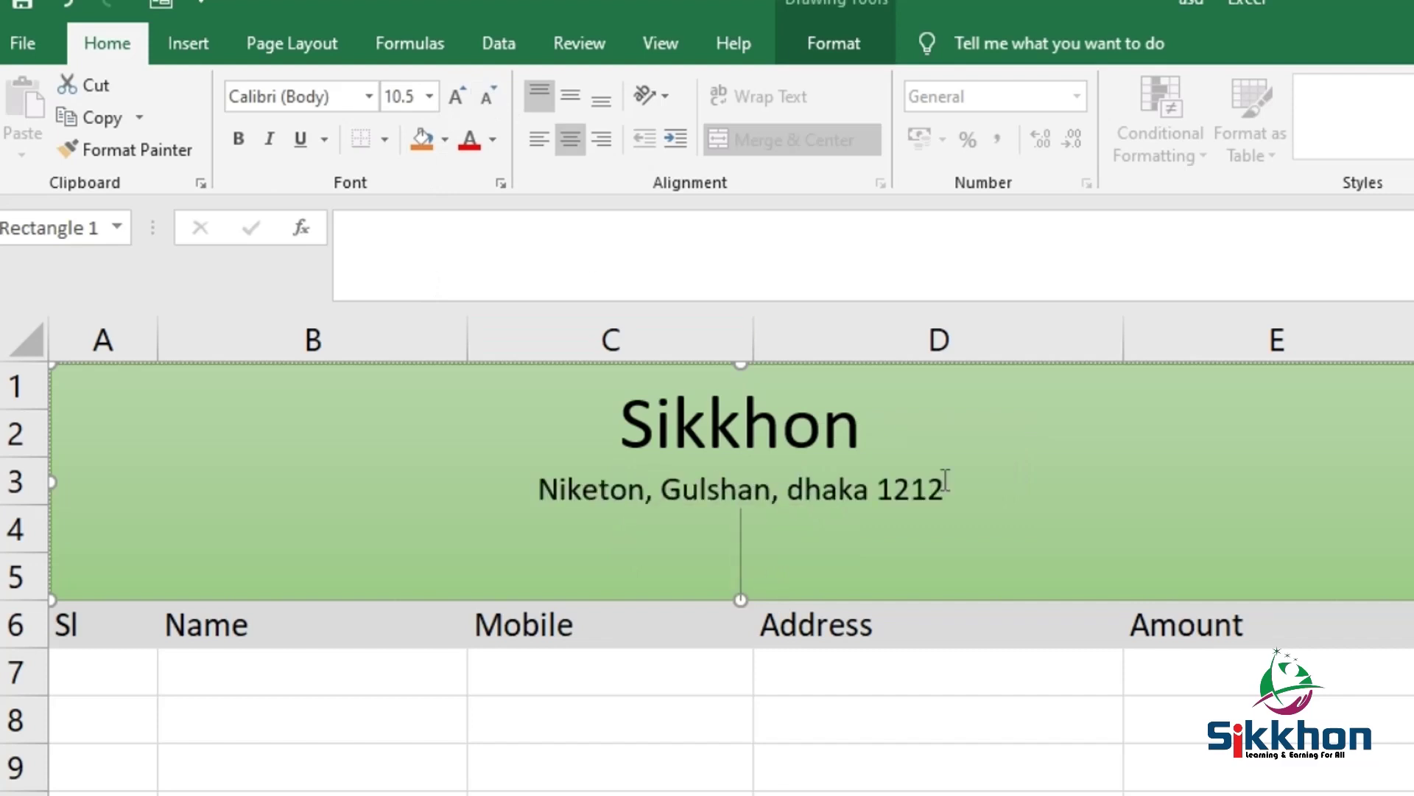
pyautogui.press('Return')
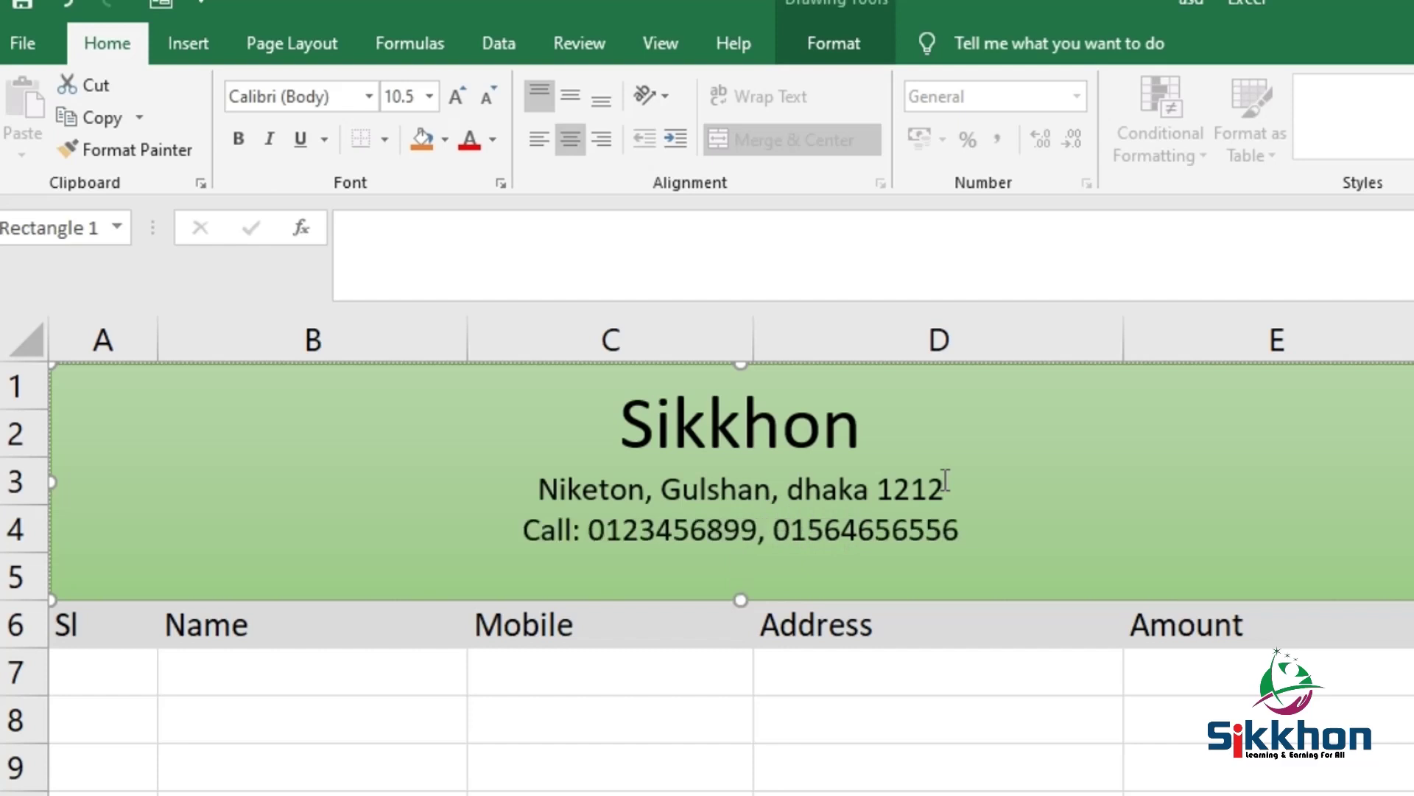
pyautogui.write('E')
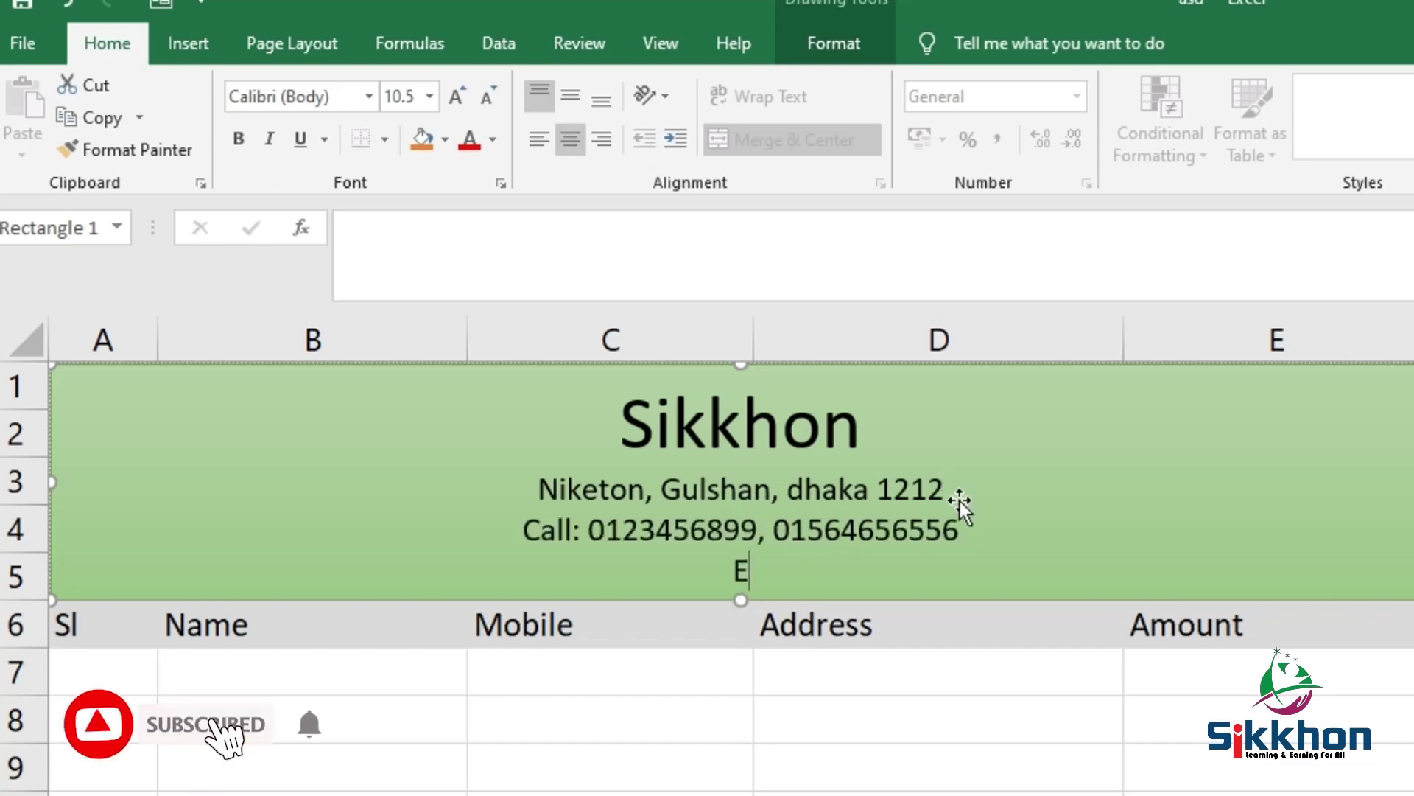
pyautogui.write('mail')
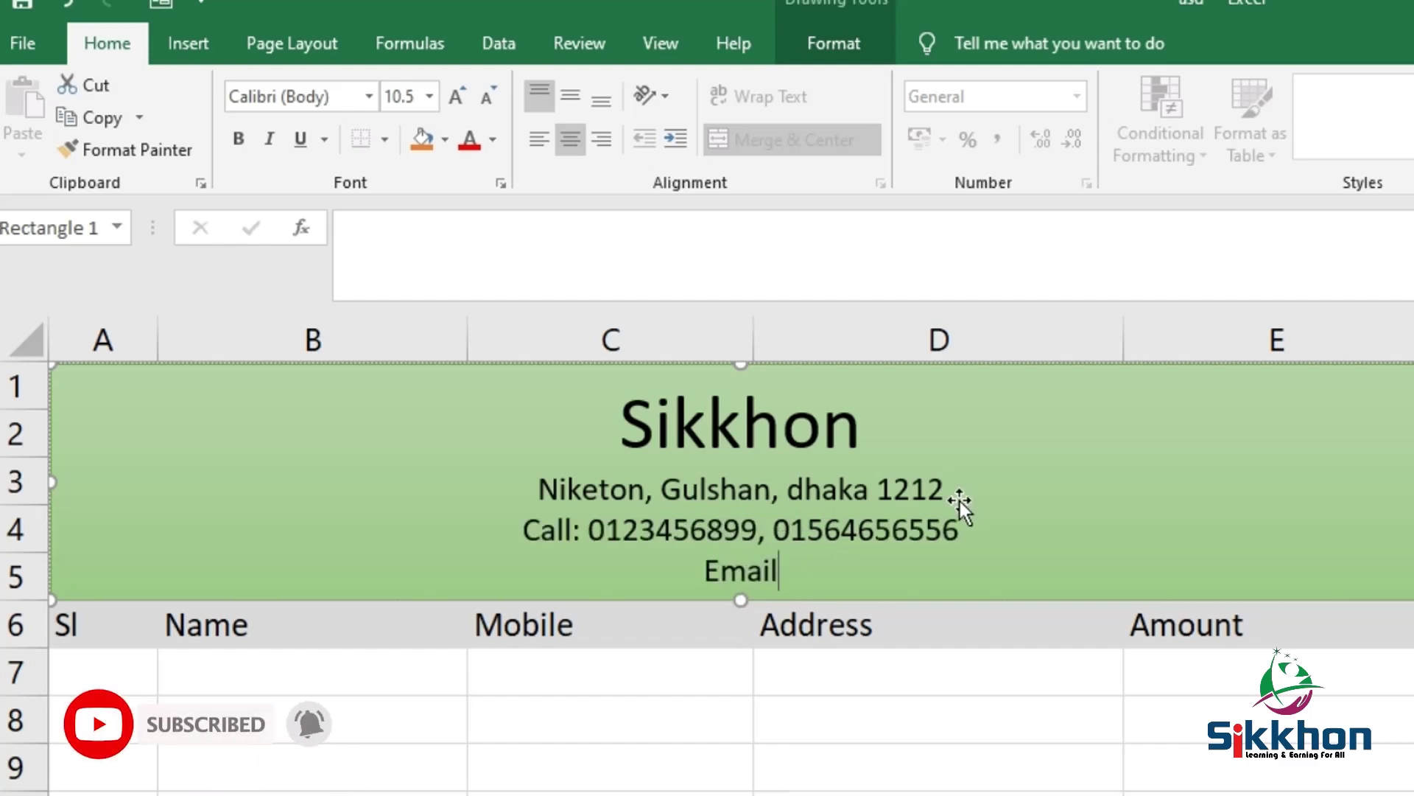
pyautogui.write(':')
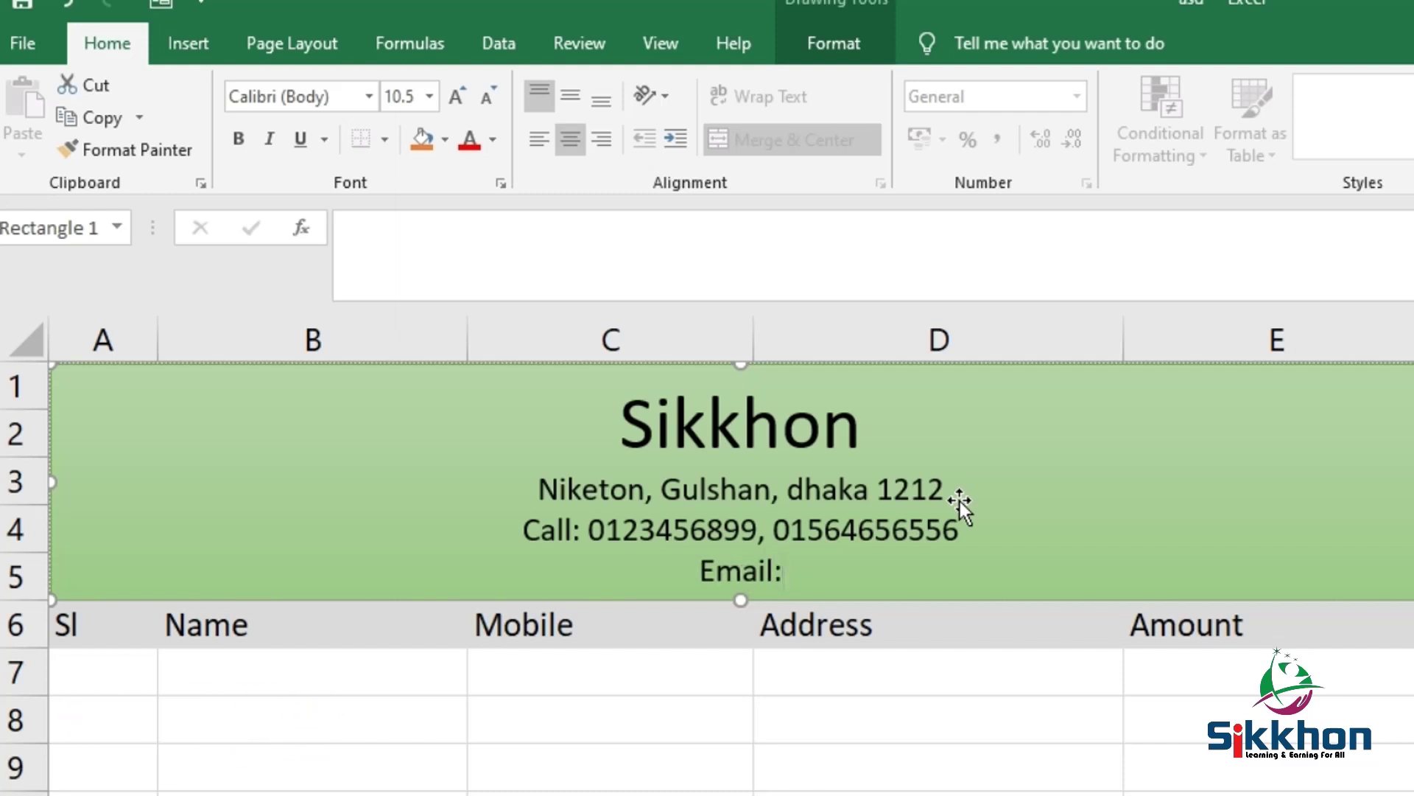
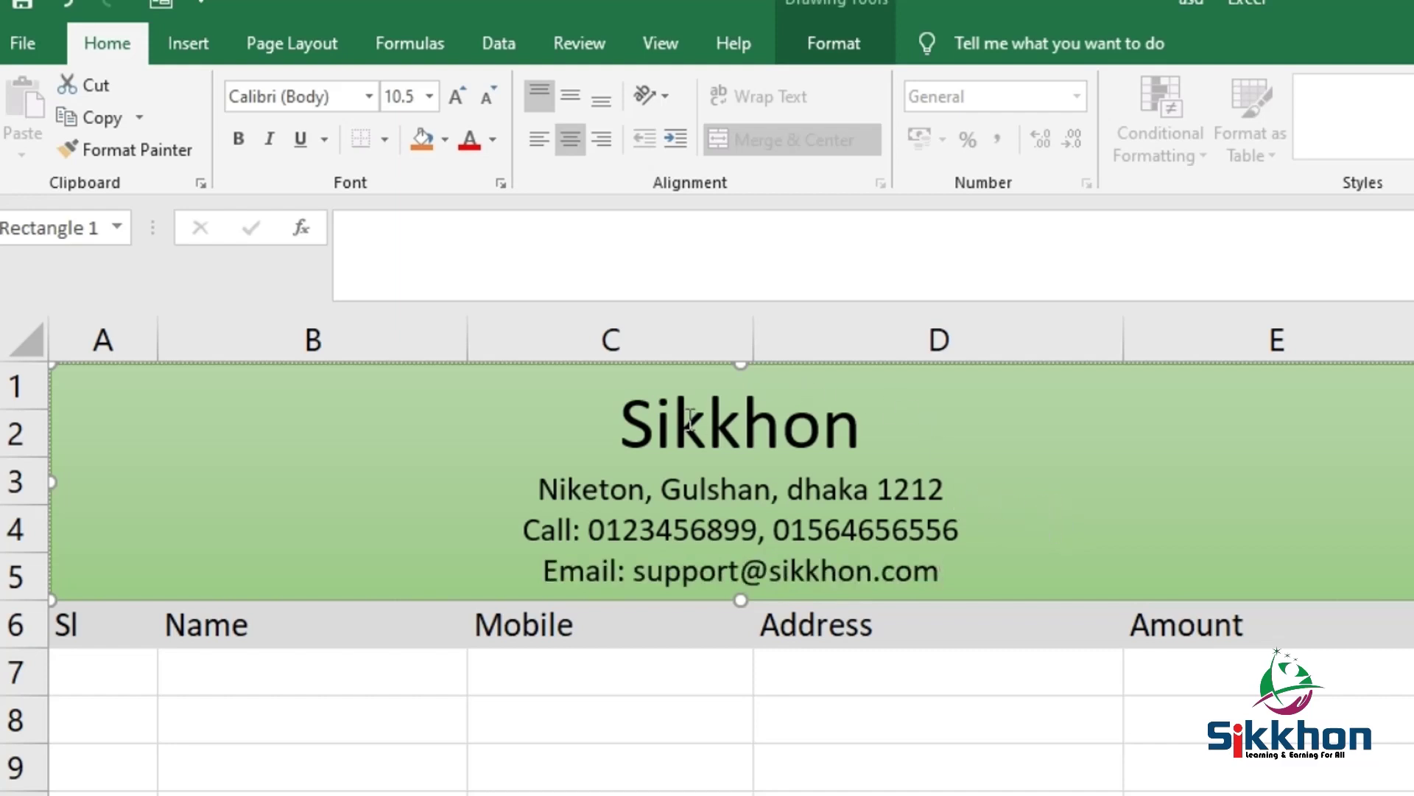
pyautogui.click(34, 41)
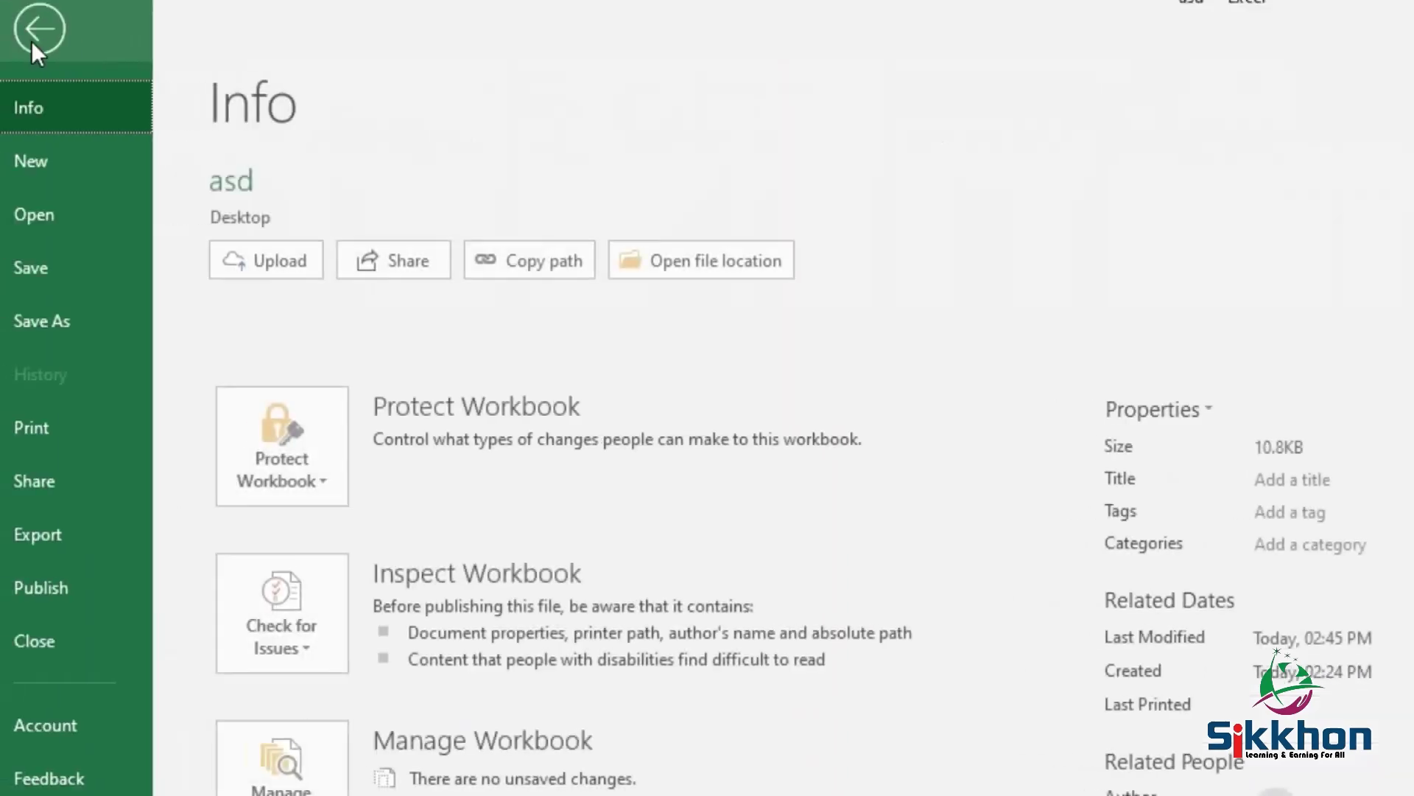
pyautogui.click(59, 441)
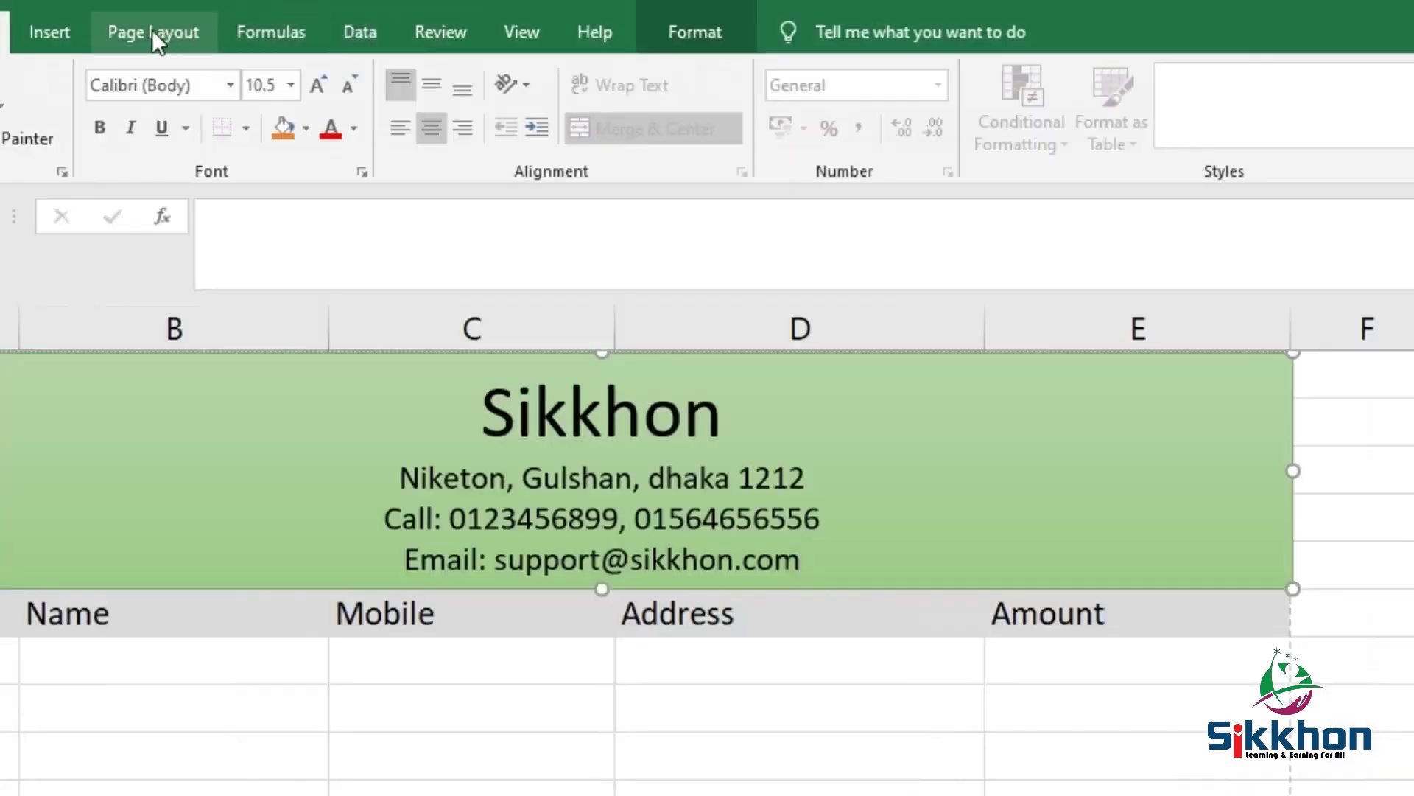
# Apply the Narrow page margins preset
pyautogui.click(152, 30)
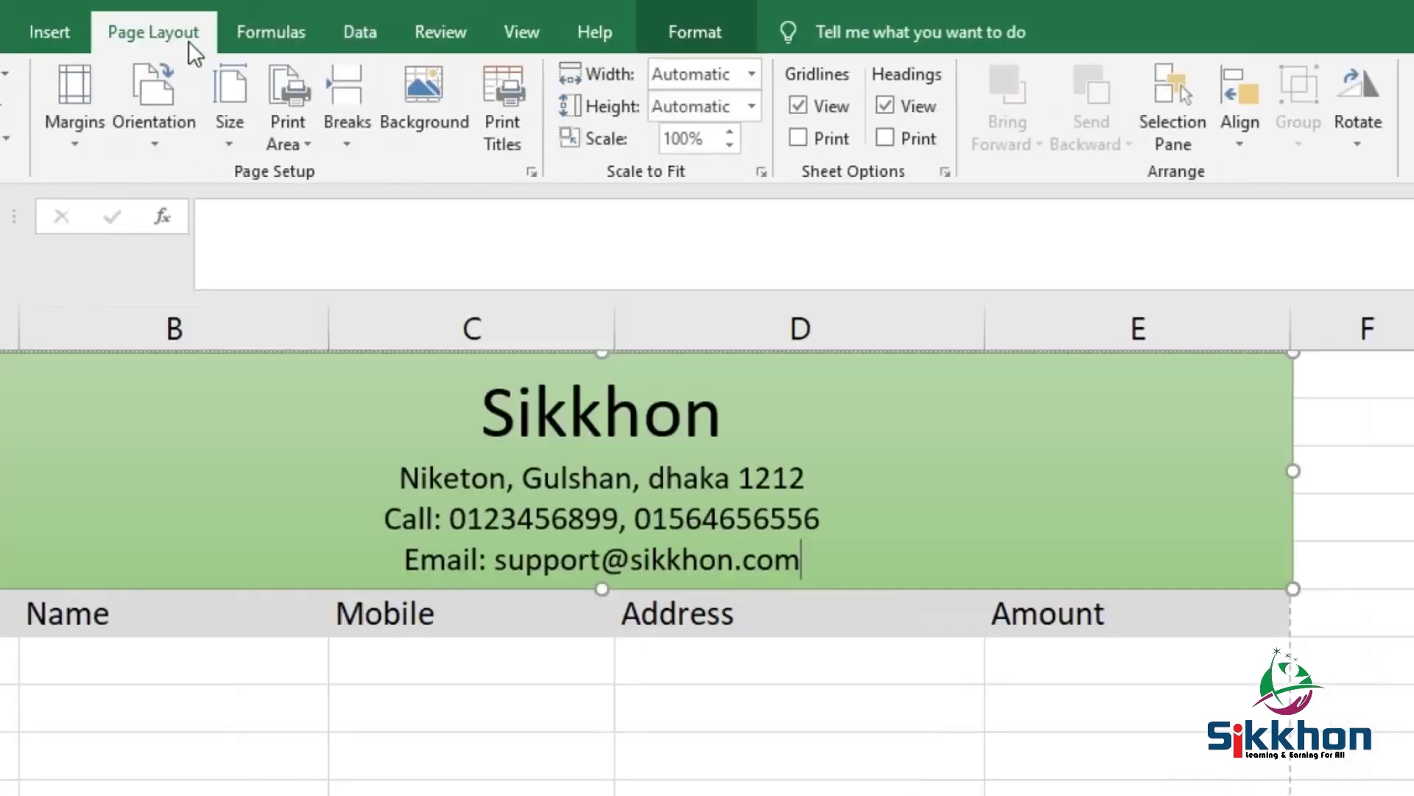
pyautogui.click(87, 133)
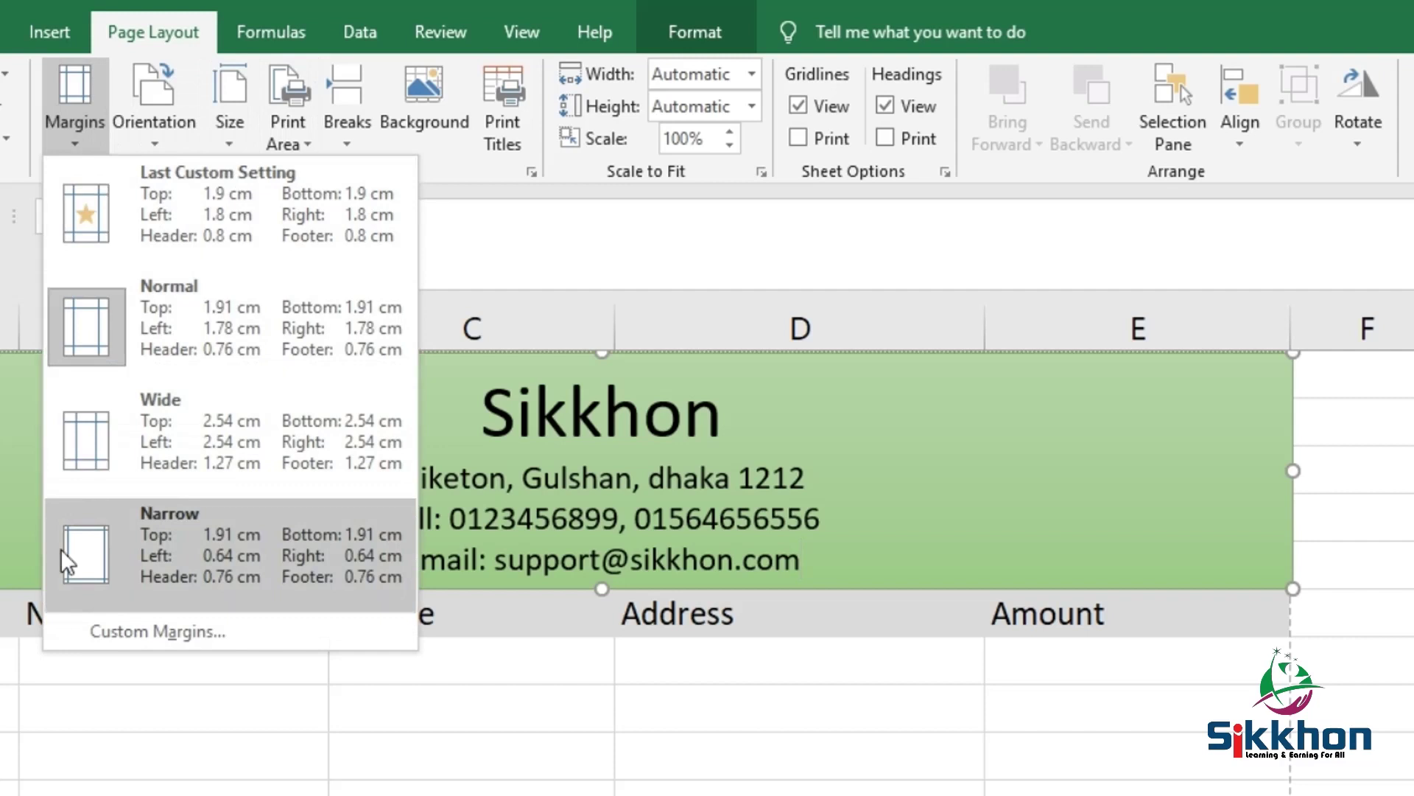
pyautogui.click(86, 554)
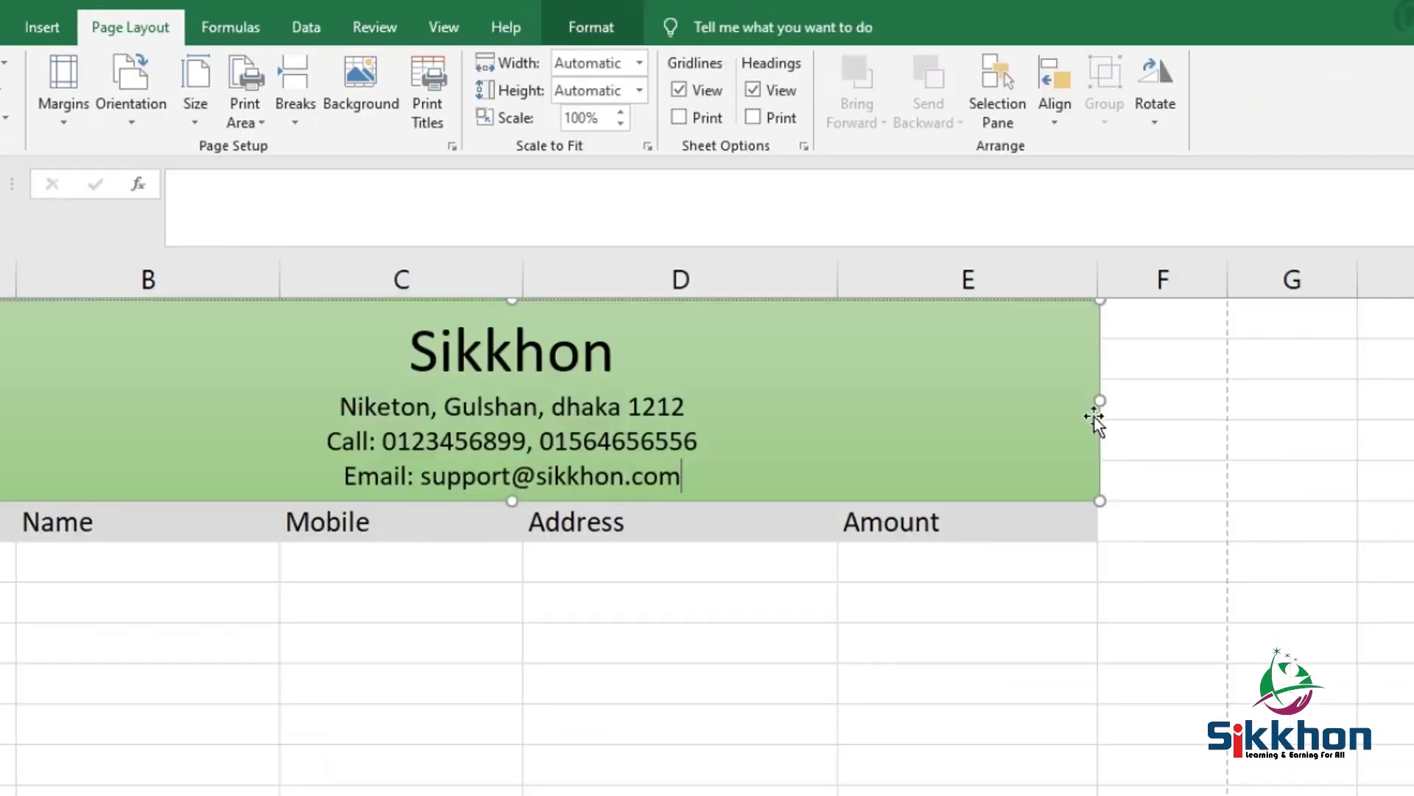
# Widen column D and resize the green header shape to end at column E's edge
pyautogui.moveTo(1099, 403); pyautogui.dragTo(1226, 390)
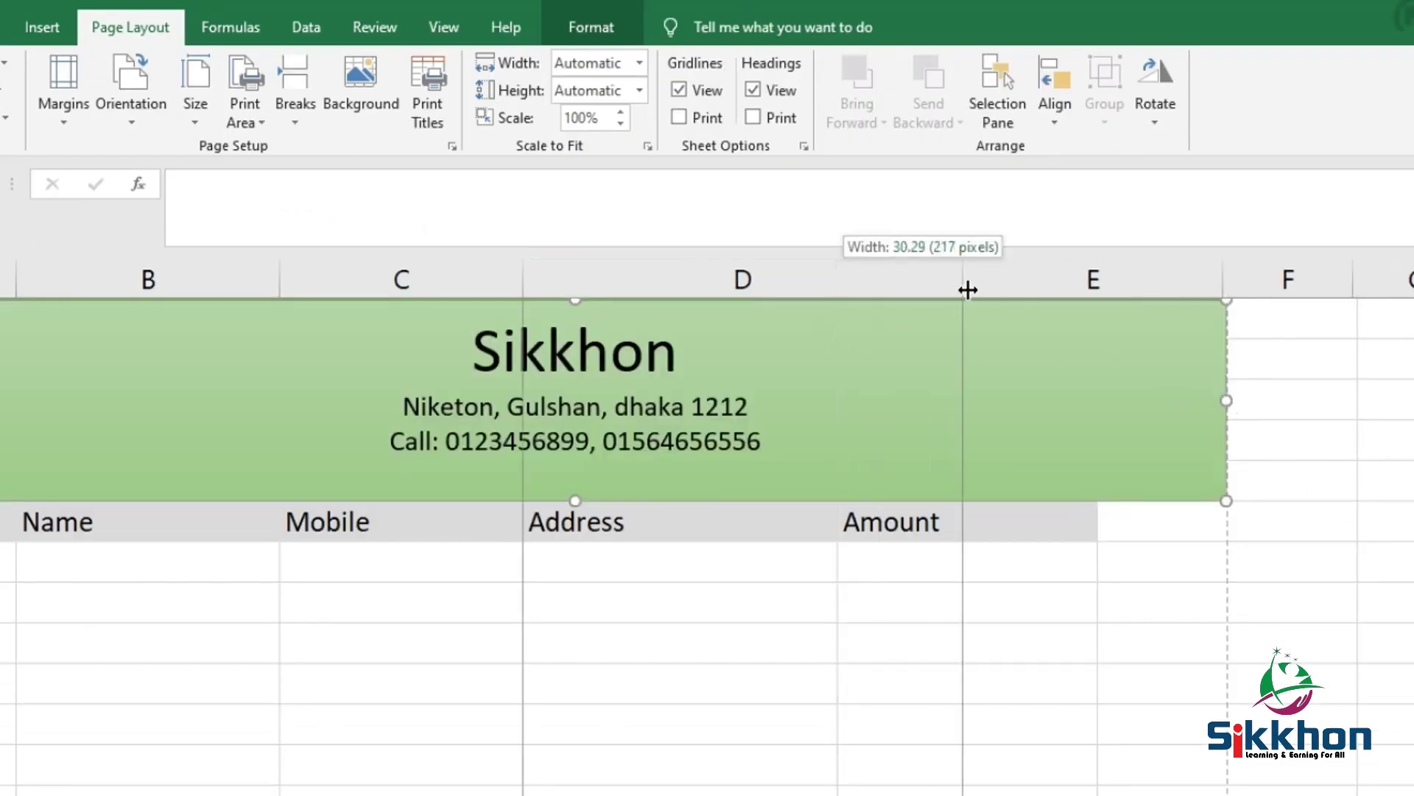
pyautogui.moveTo(968, 290); pyautogui.dragTo(966, 290)
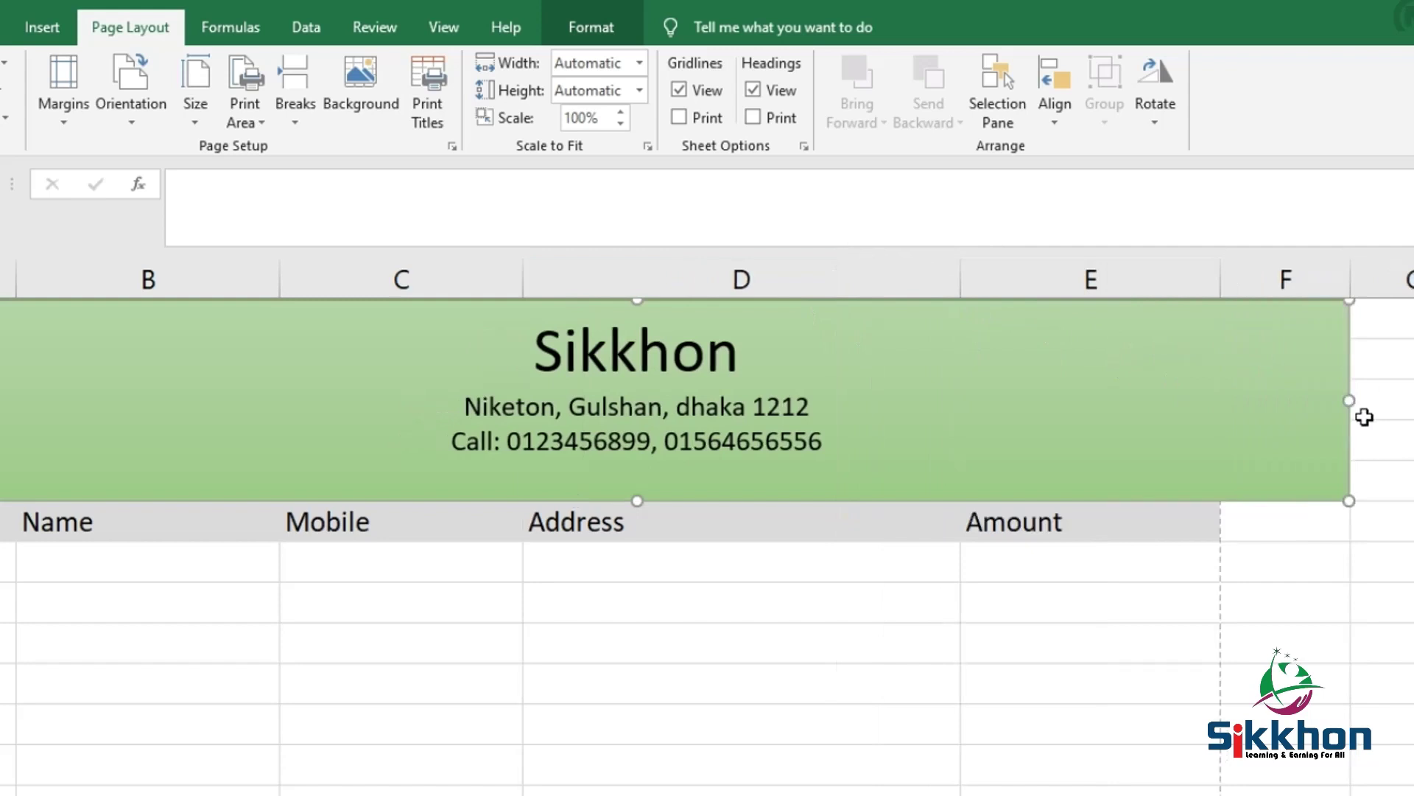
pyautogui.moveTo(1351, 401); pyautogui.dragTo(1220, 408)
# Enter serial number 1 in cell A7 under the Sl heading
pyautogui.click(1091, 602)
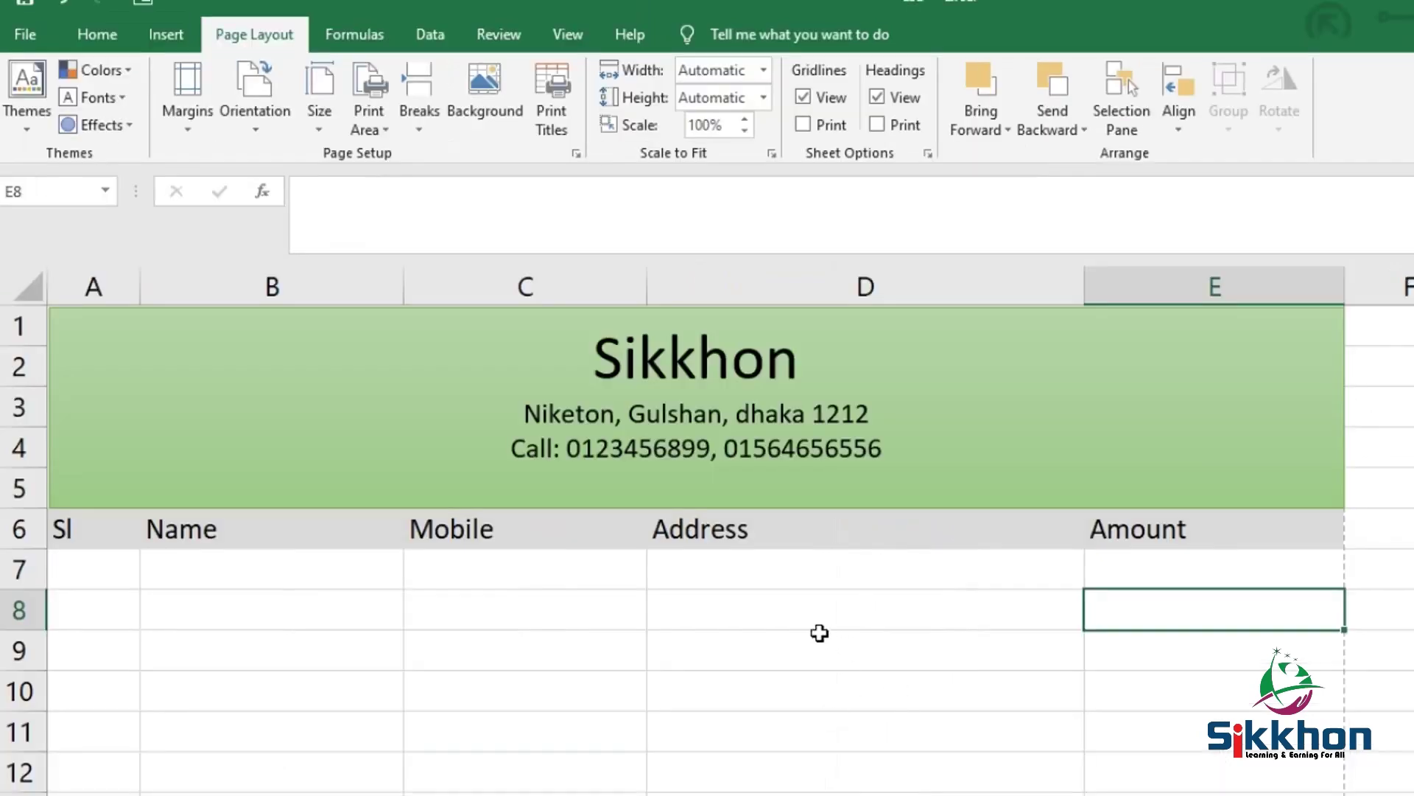
pyautogui.scroll(-1, 820, 633)
pyautogui.click(76, 477)
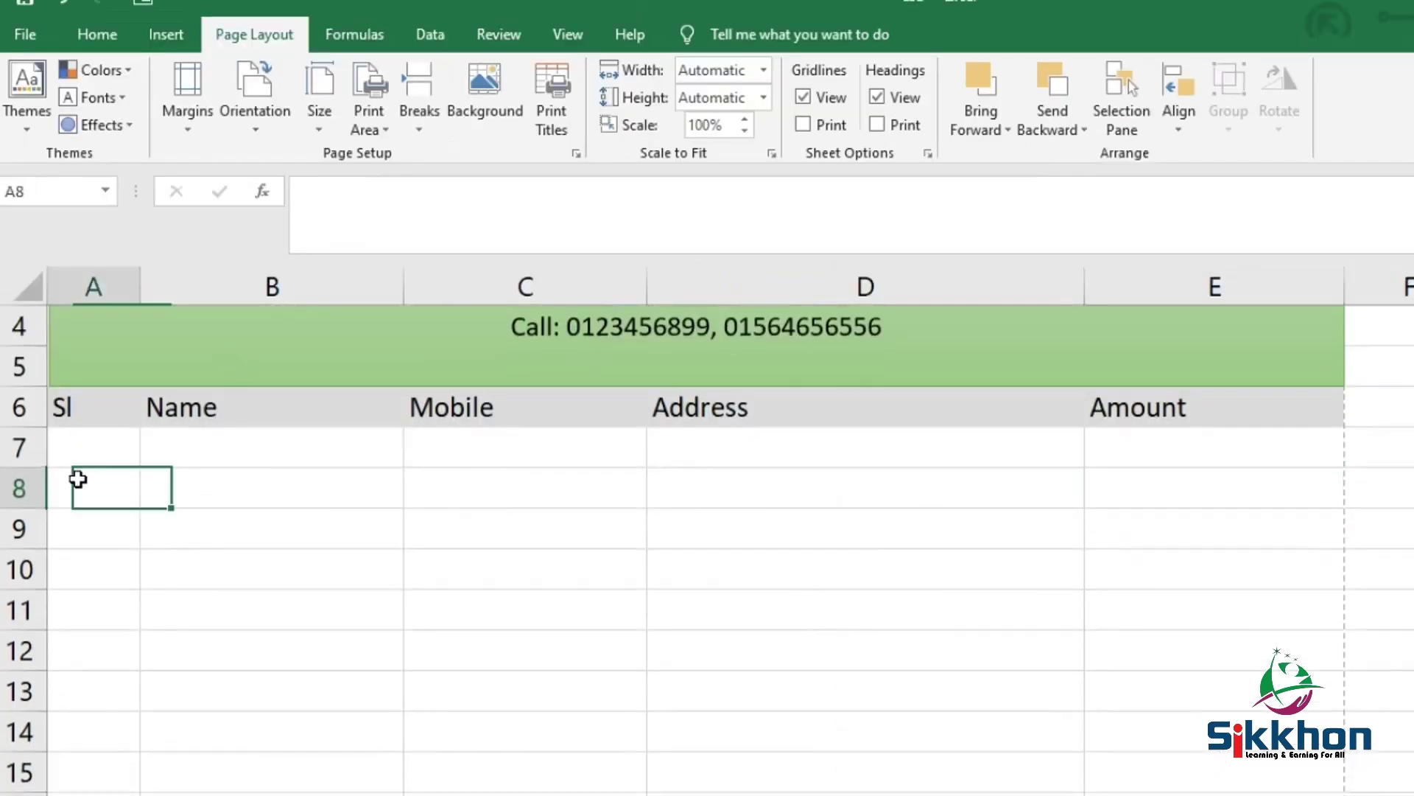
pyautogui.click(66, 443)
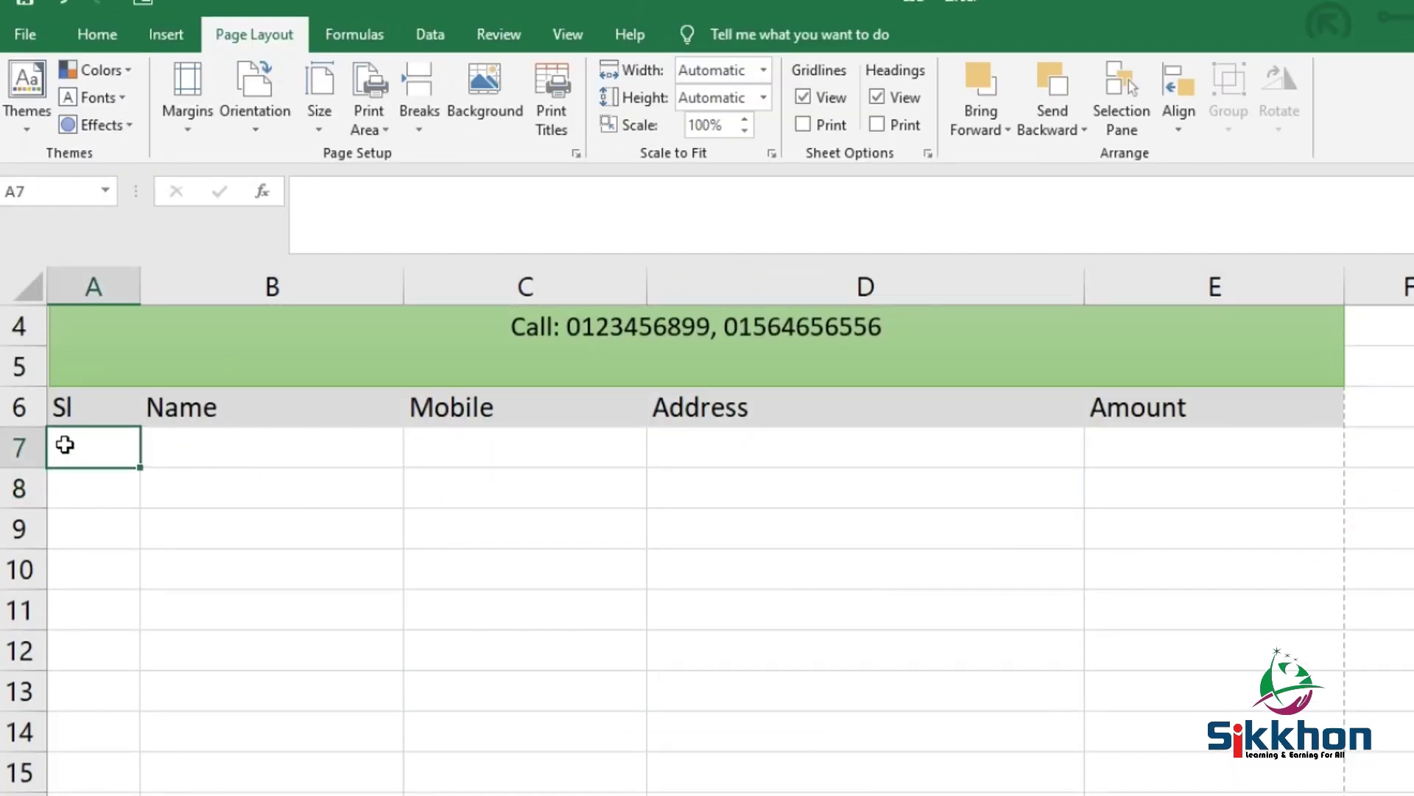
pyautogui.write('1')
pyautogui.press('Return')
# Add serial numbers 2 and 3 in A8:A9 and centre column A
pyautogui.write('2')
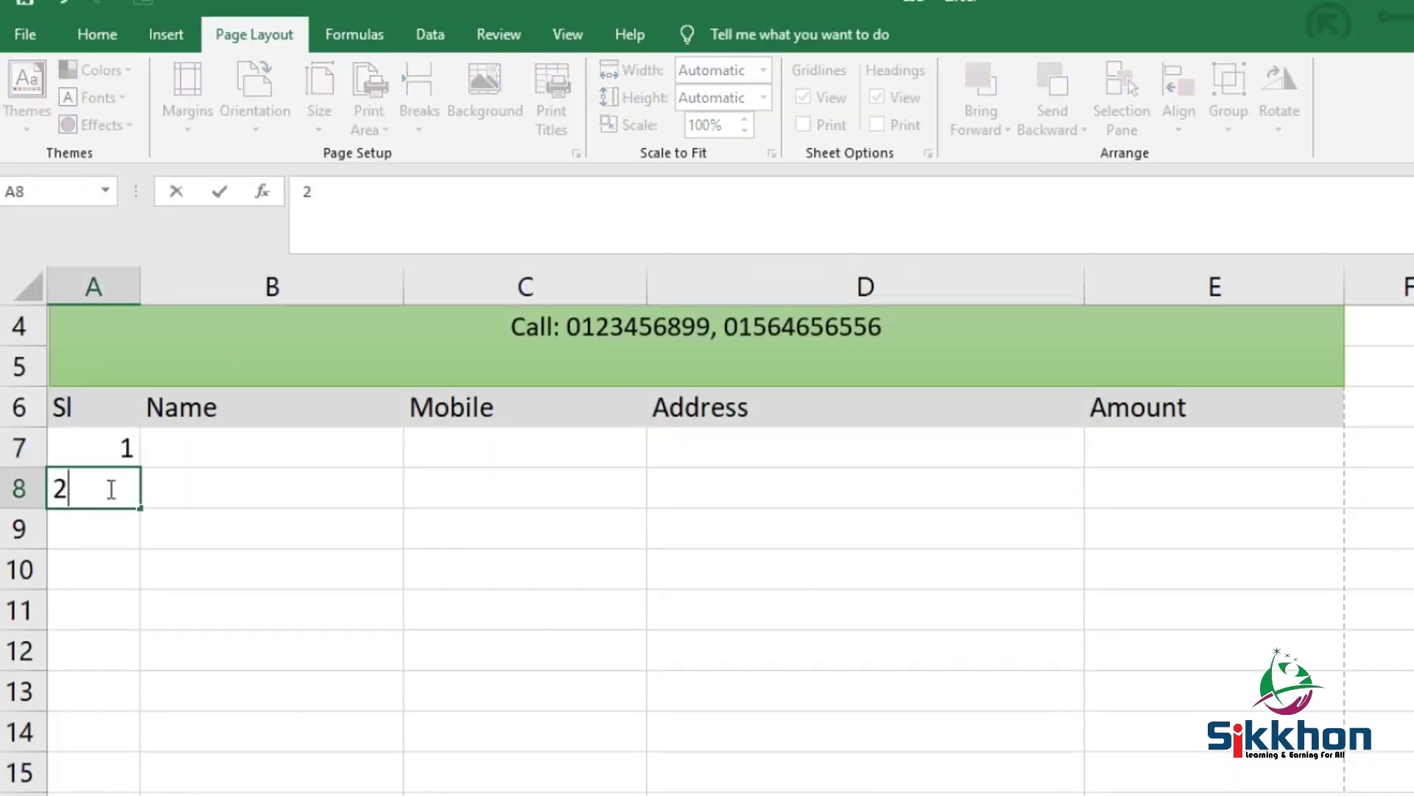
pyautogui.press('Return')
pyautogui.write('3')
pyautogui.press('Return')
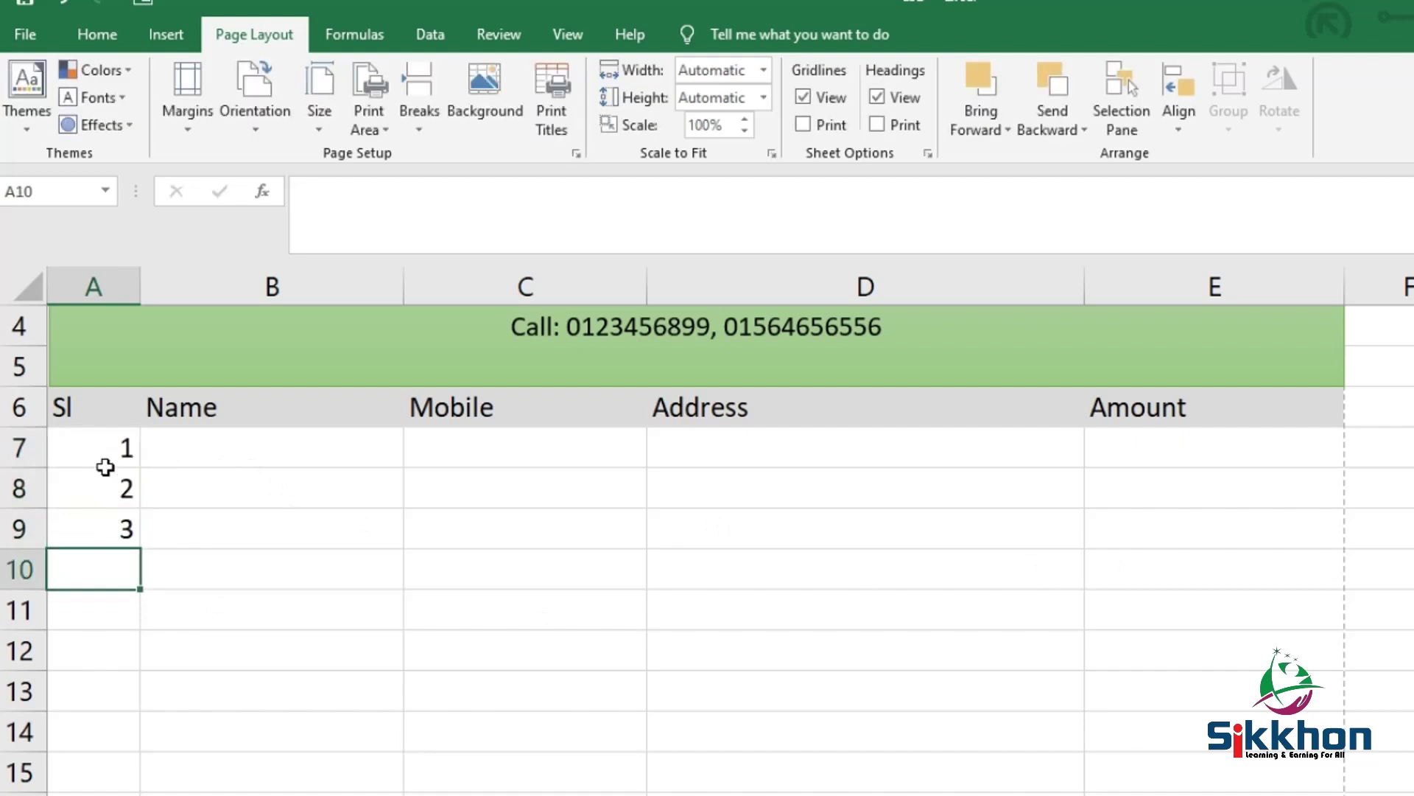
pyautogui.click(93, 410)
pyautogui.scroll(1, 100, 333)
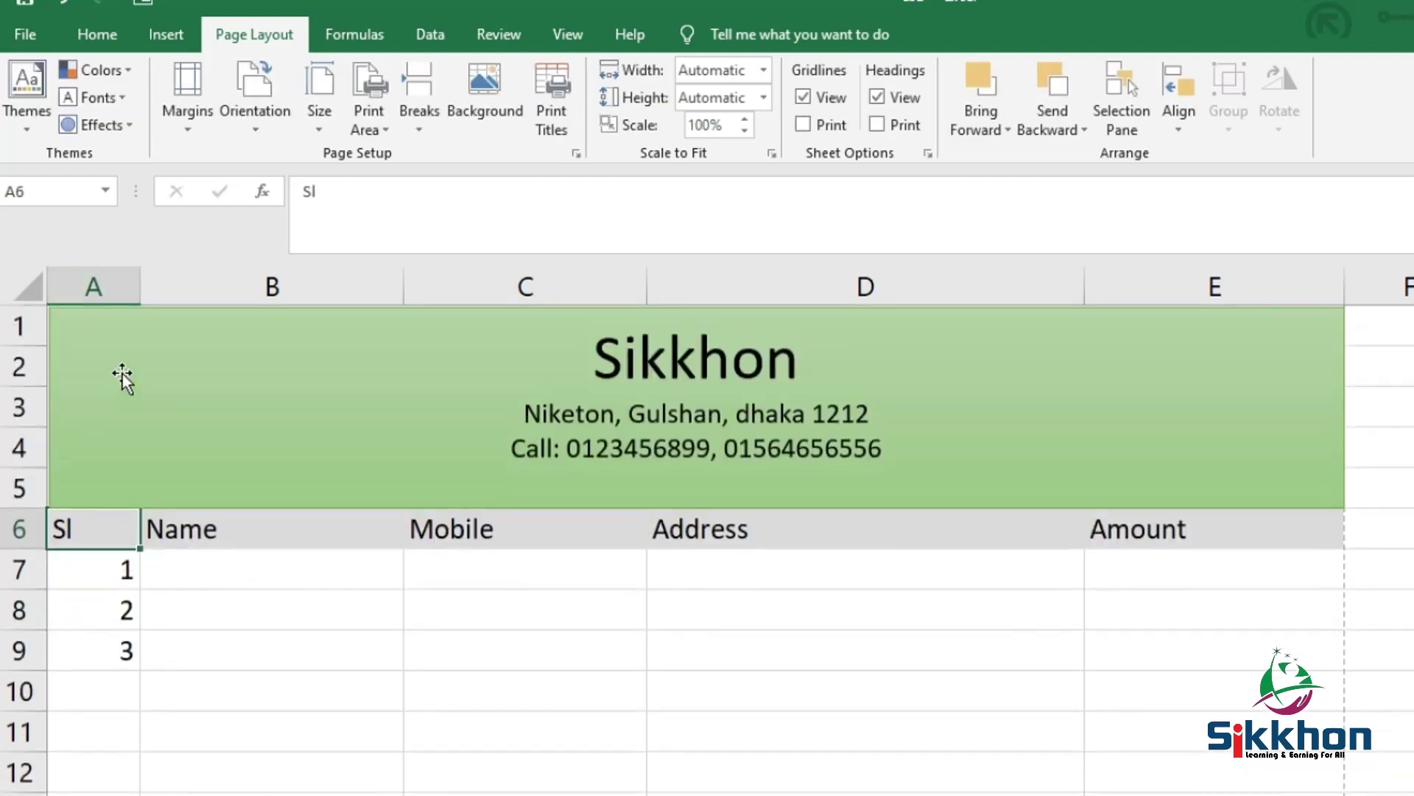
pyautogui.click(94, 284)
pyautogui.click(109, 45)
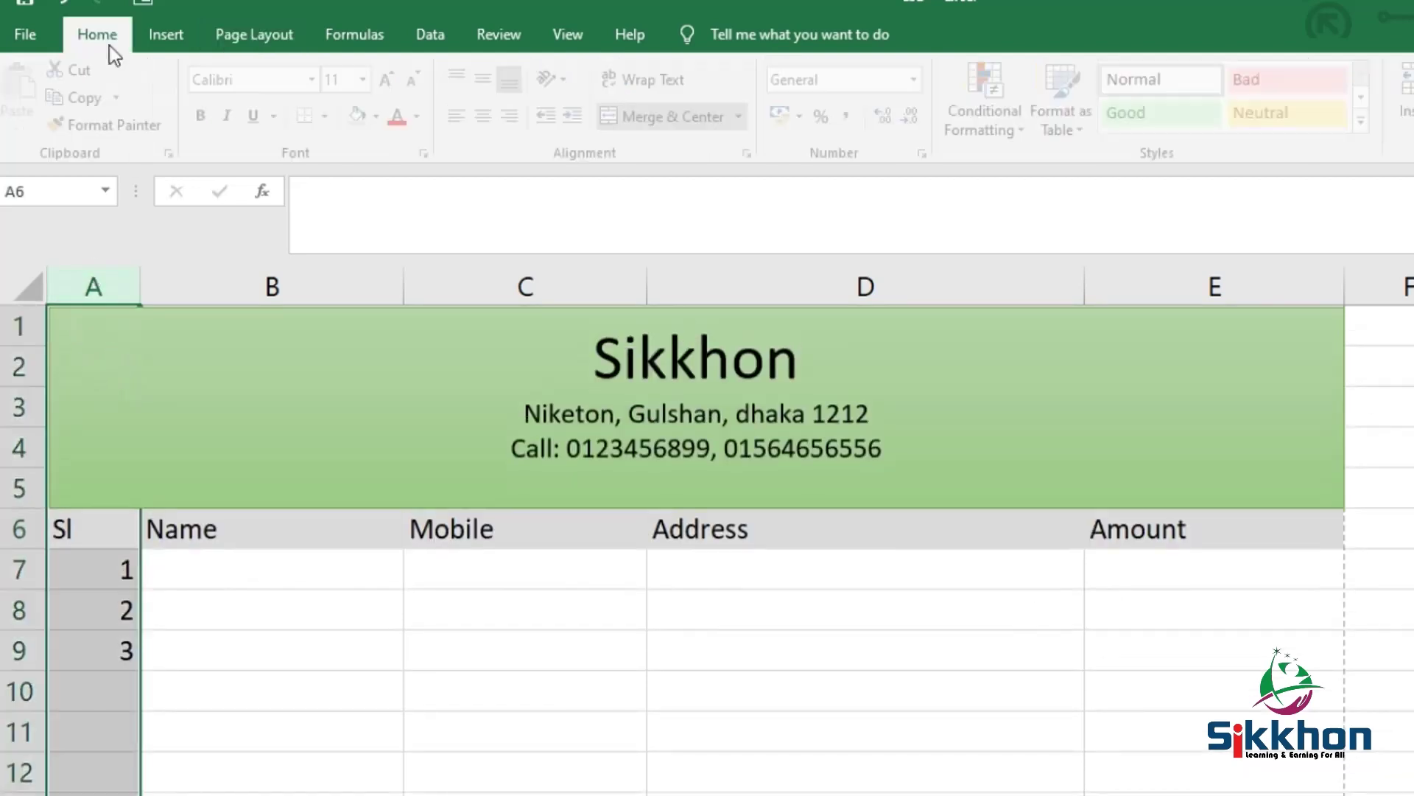
pyautogui.click(495, 118)
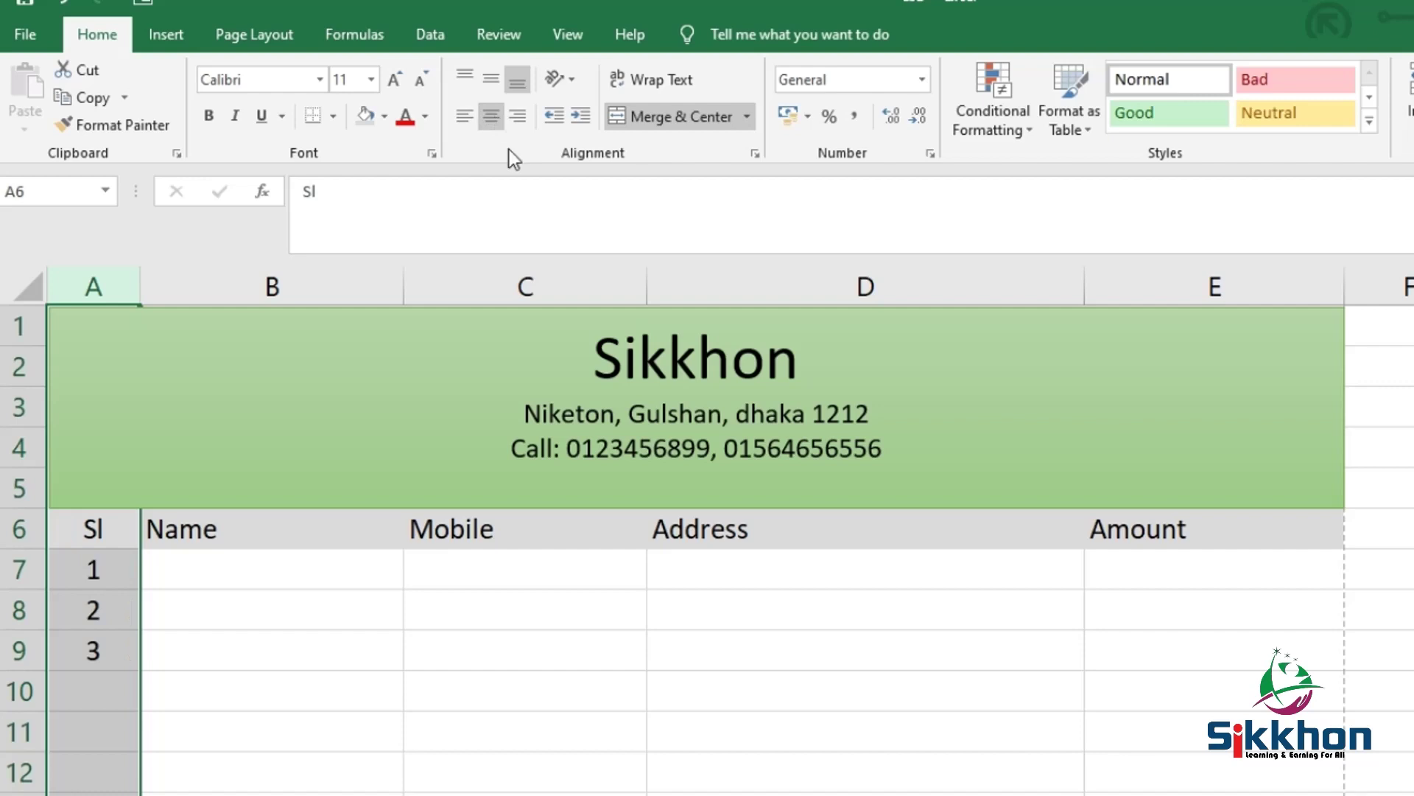
# Fill B7:B9 with the sample names 'erwe', 'werwe' and 'werwe'
pyautogui.click(271, 546)
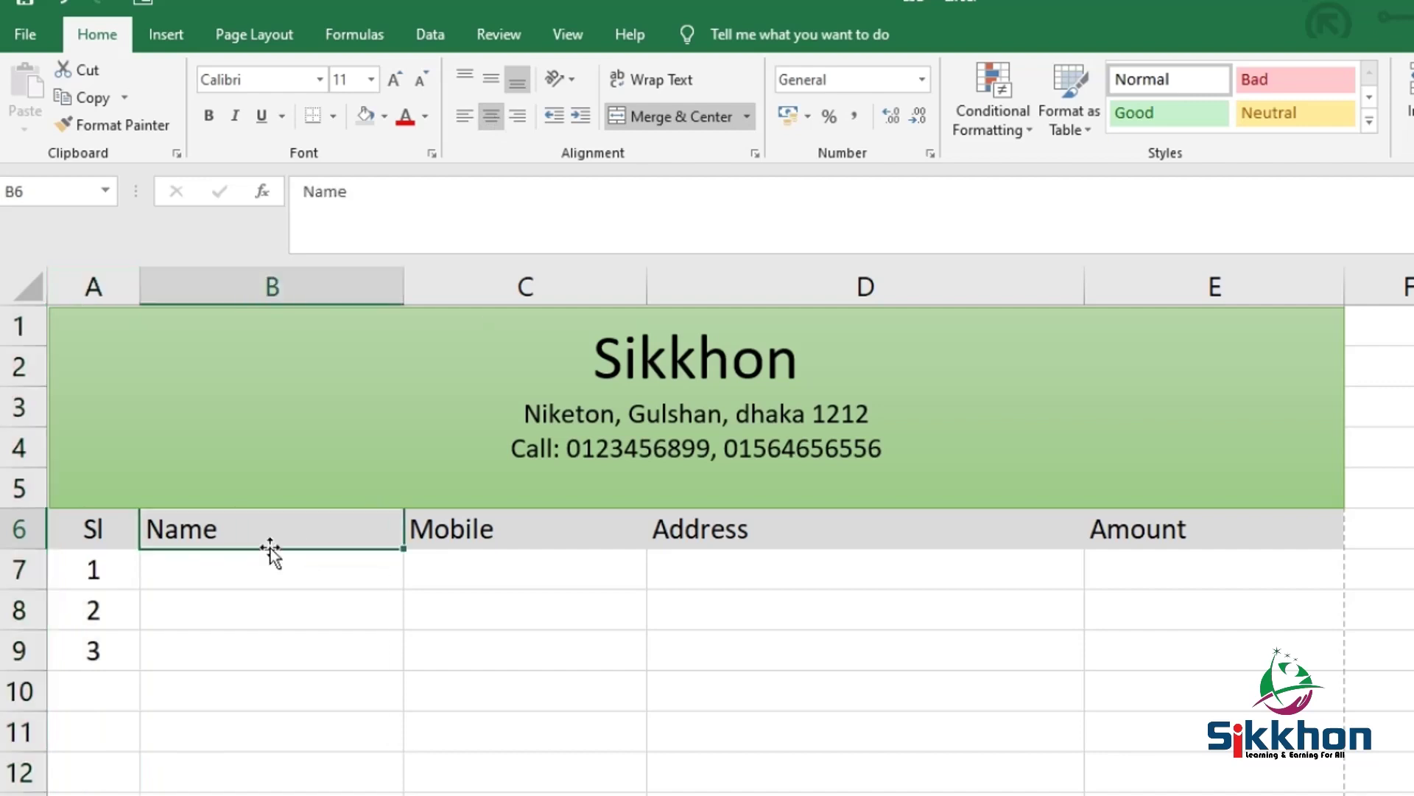
pyautogui.click(333, 579)
pyautogui.write('erwe')
pyautogui.press('Return')
pyautogui.write('werwe')
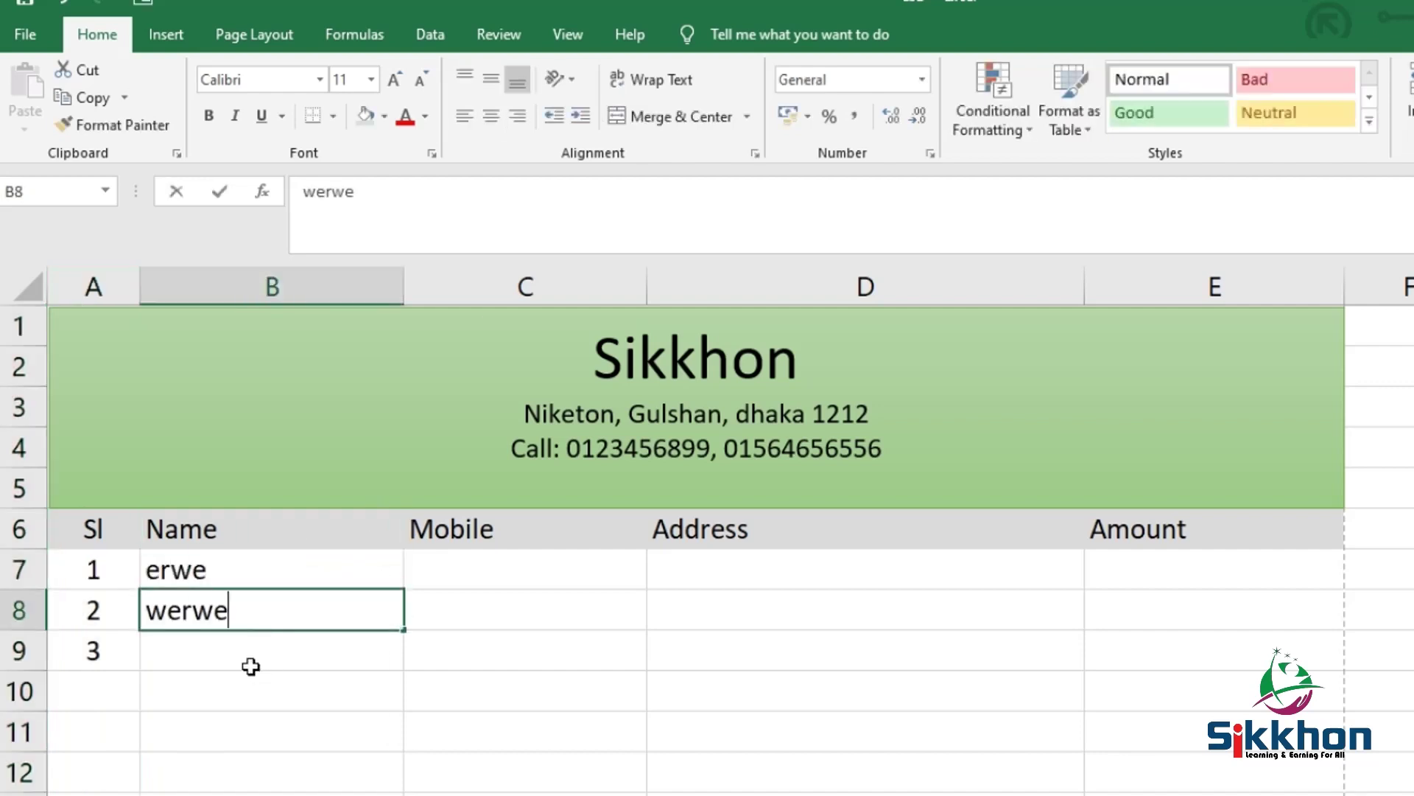
pyautogui.press('Return')
pyautogui.write('werwe')
# Enter a sample mobile number in C7, which loses its leading zero
pyautogui.click(471, 574)
pyautogui.write('0')
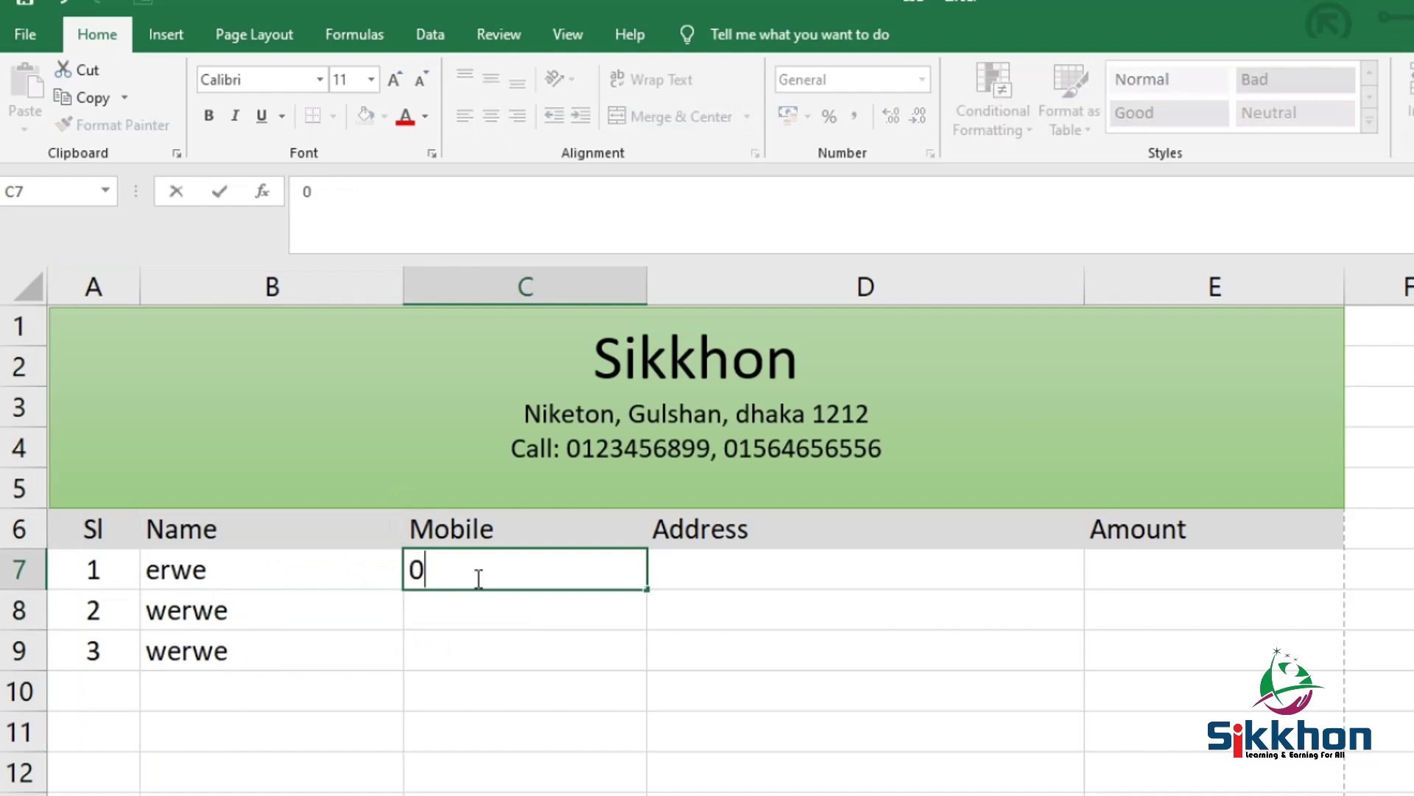
pyautogui.write('5564564')
pyautogui.click(505, 609)
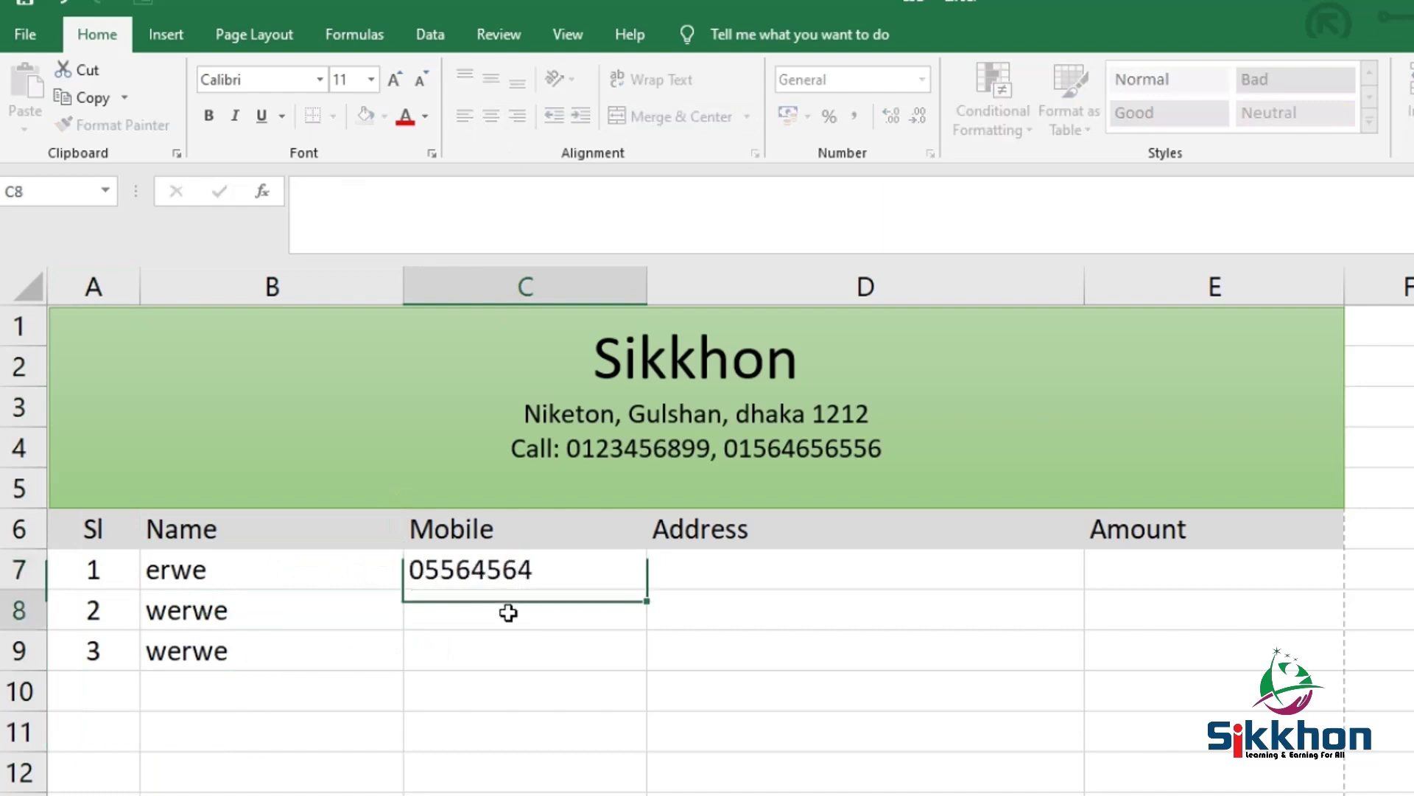
pyautogui.click(515, 570)
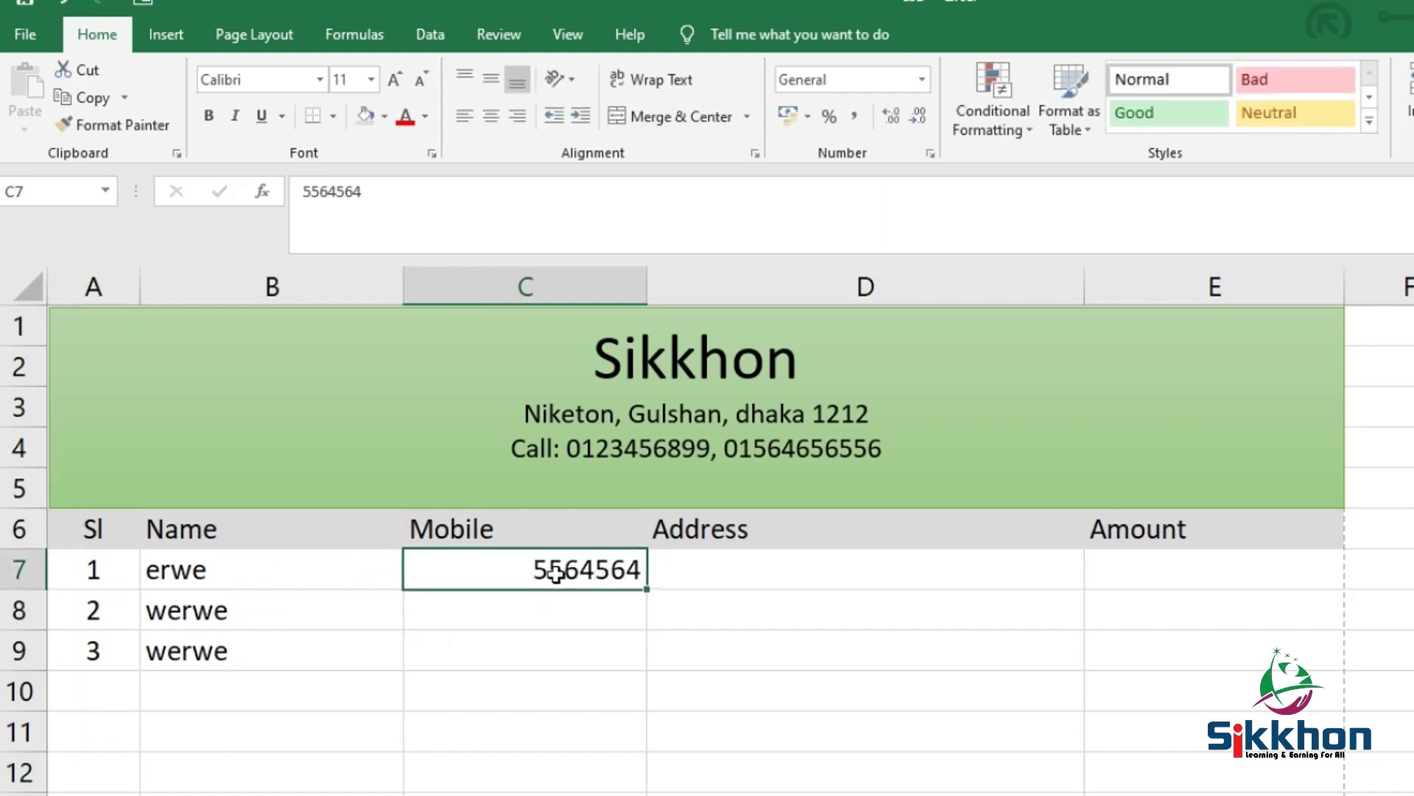
pyautogui.click(516, 286)
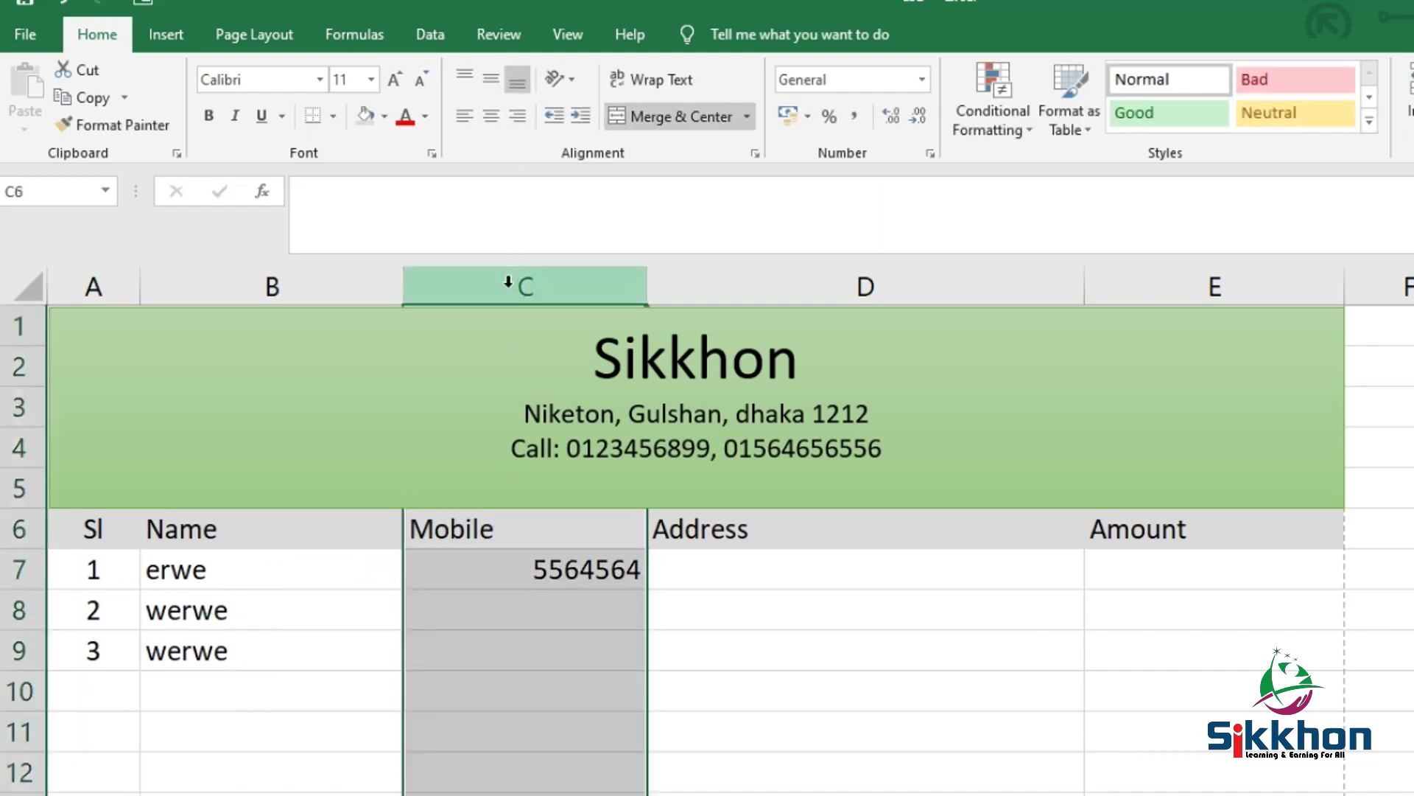
# Set the Mobile column C's number format to Text
pyautogui.click(166, 36)
pyautogui.click(87, 36)
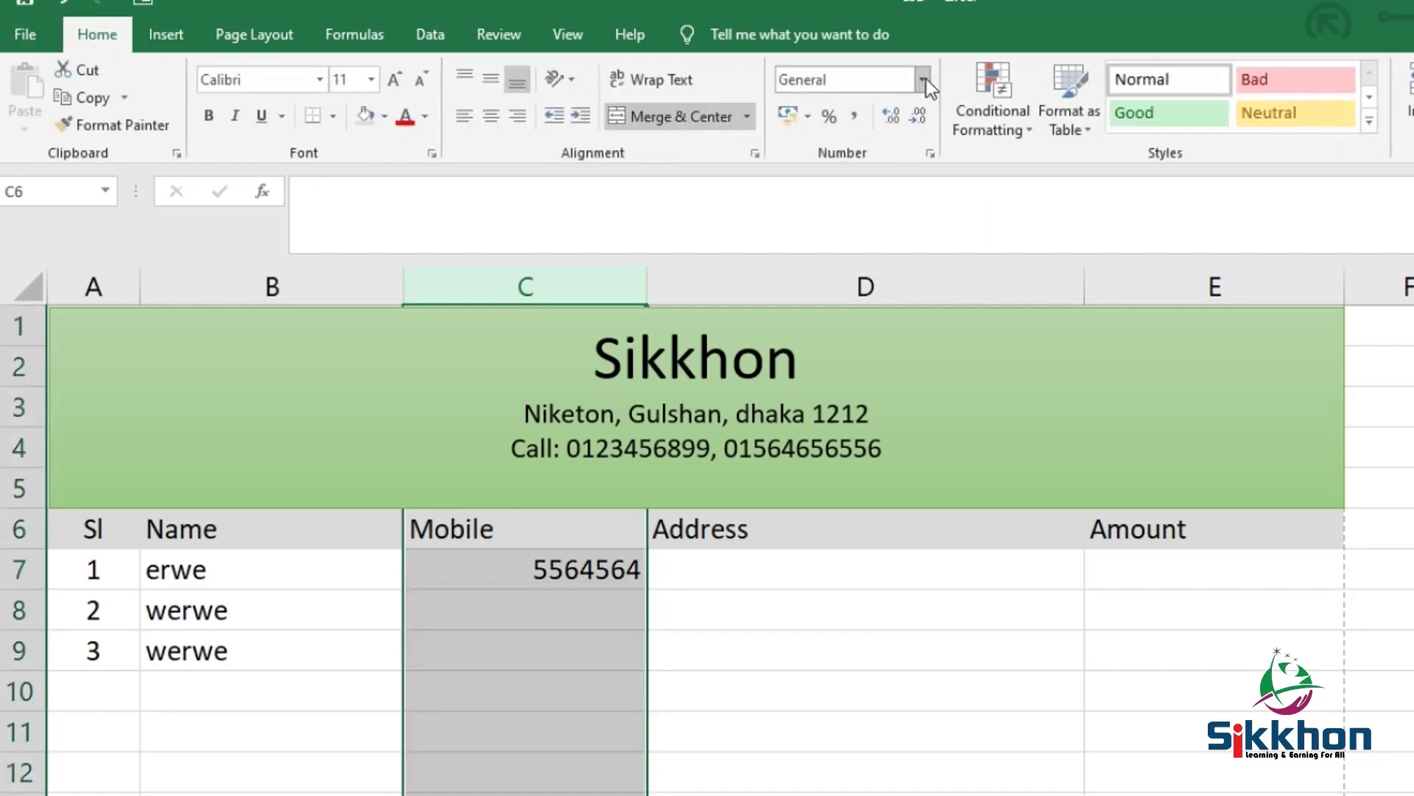
pyautogui.click(926, 78)
pyautogui.click(910, 114)
pyautogui.click(925, 78)
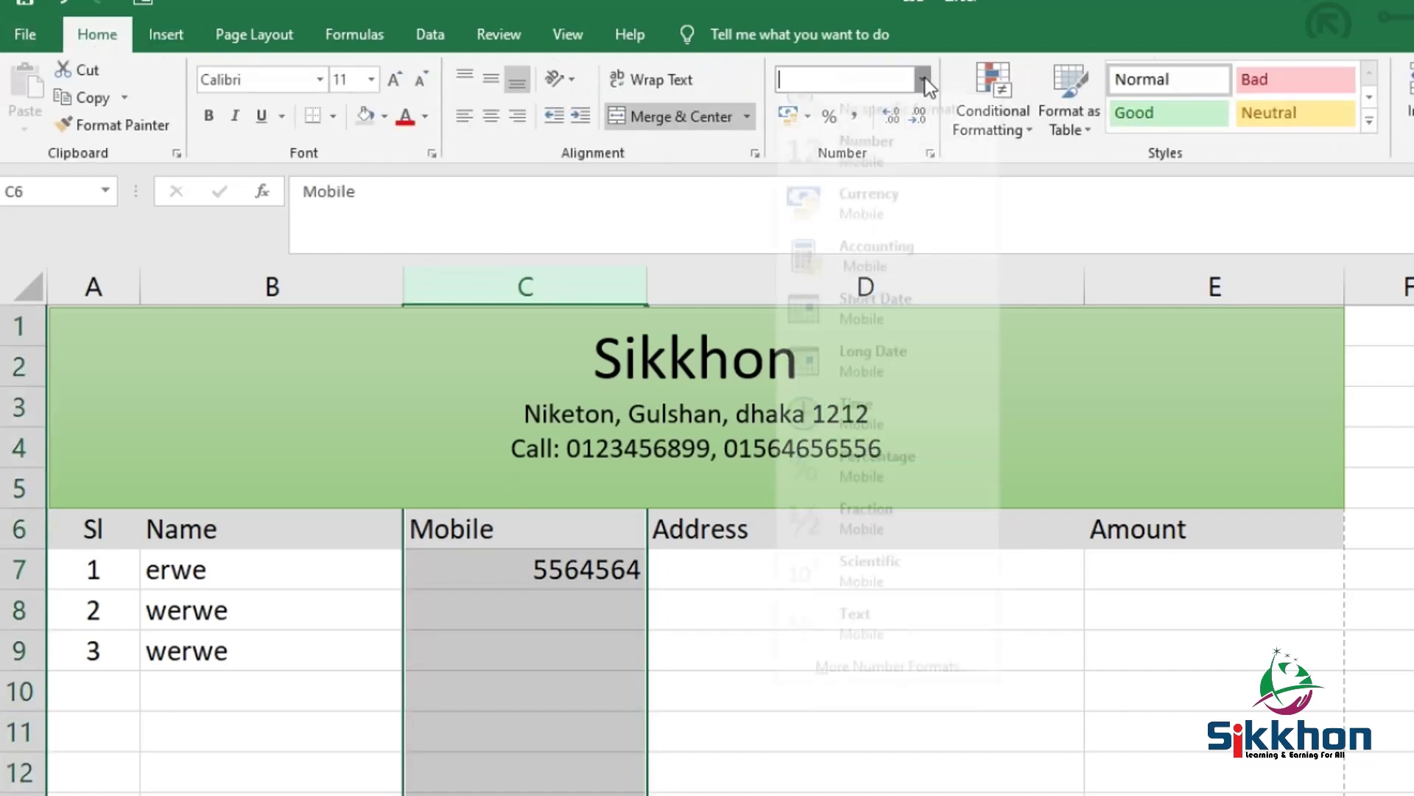
pyautogui.click(836, 649)
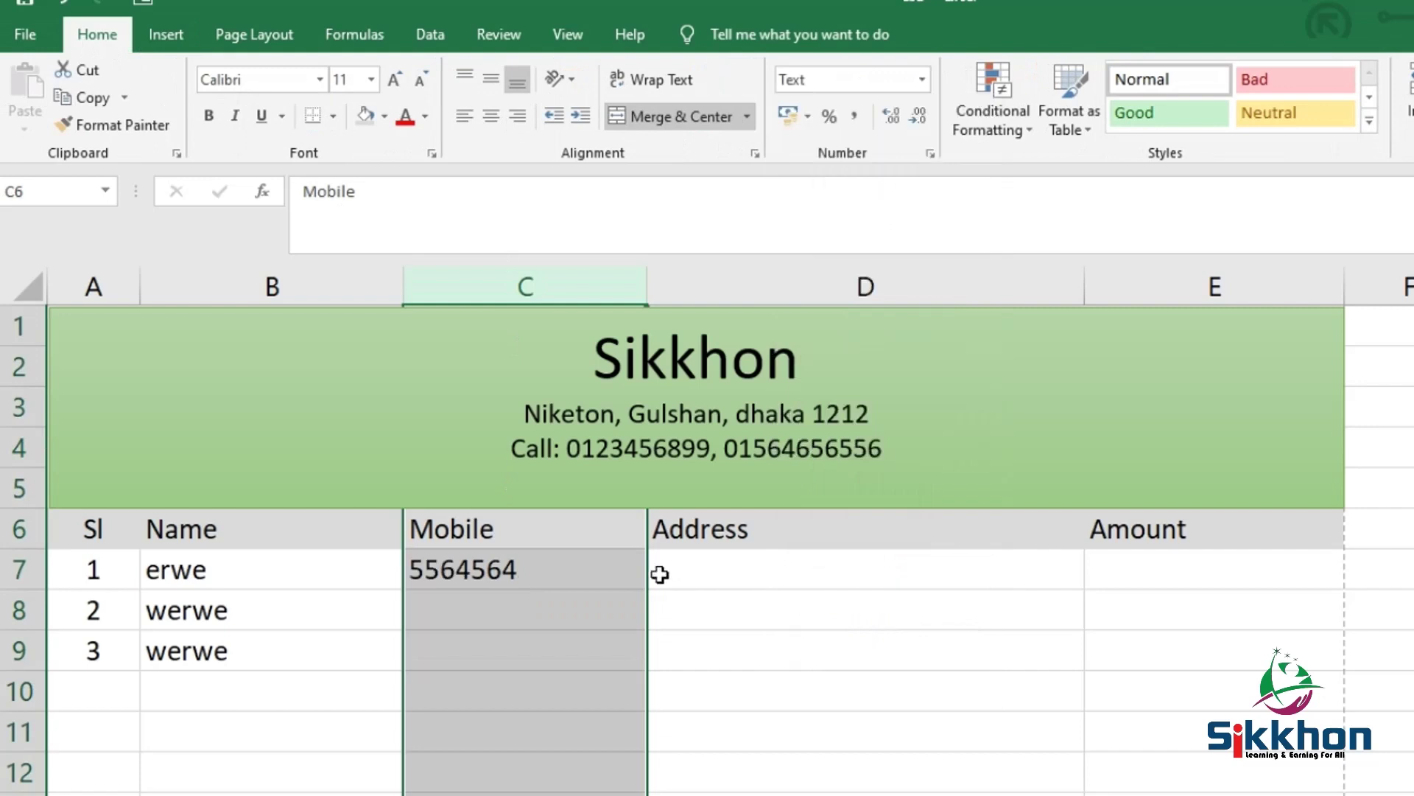
# Restore the leading zero on the mobile number in C7
pyautogui.doubleClick(423, 577)
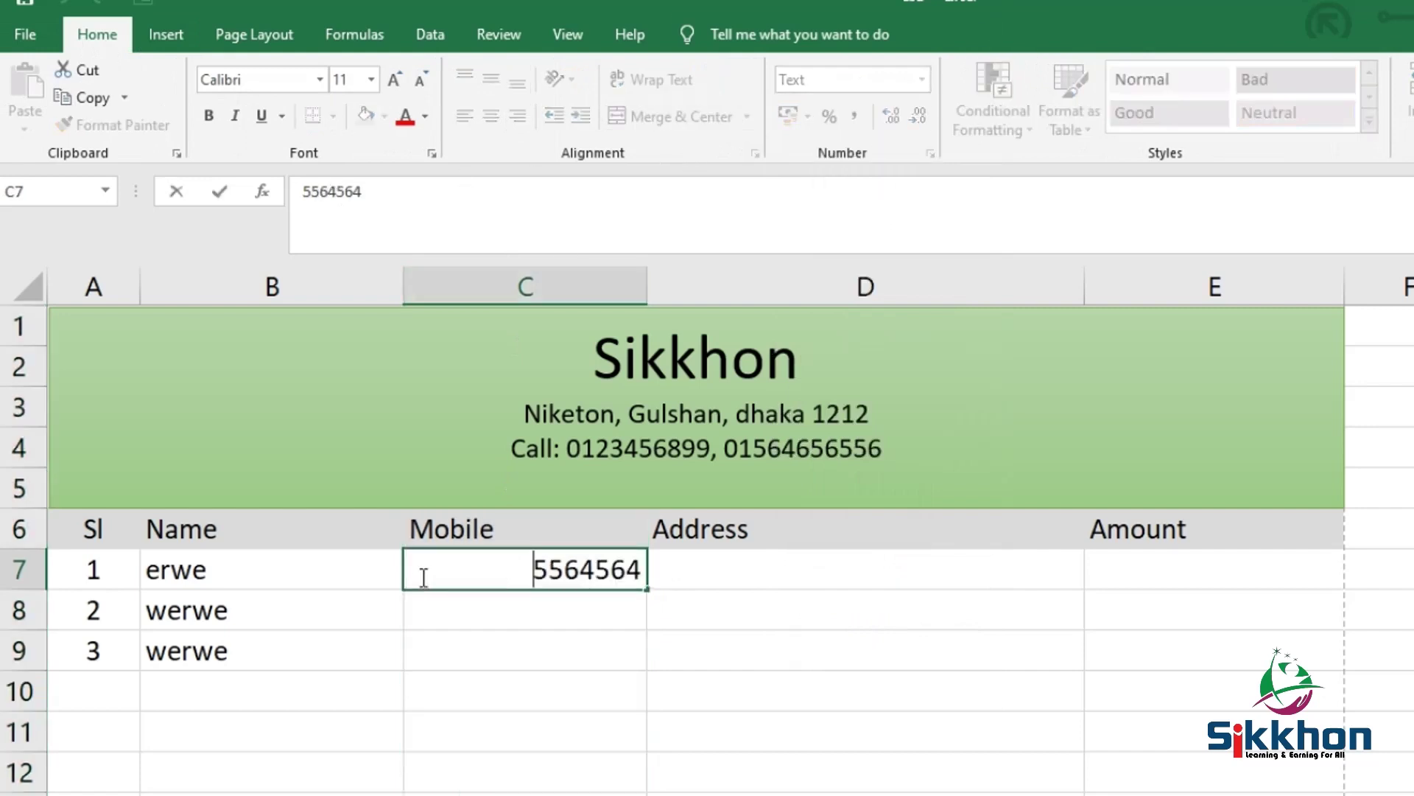
pyautogui.write('0')
pyautogui.press('Return')
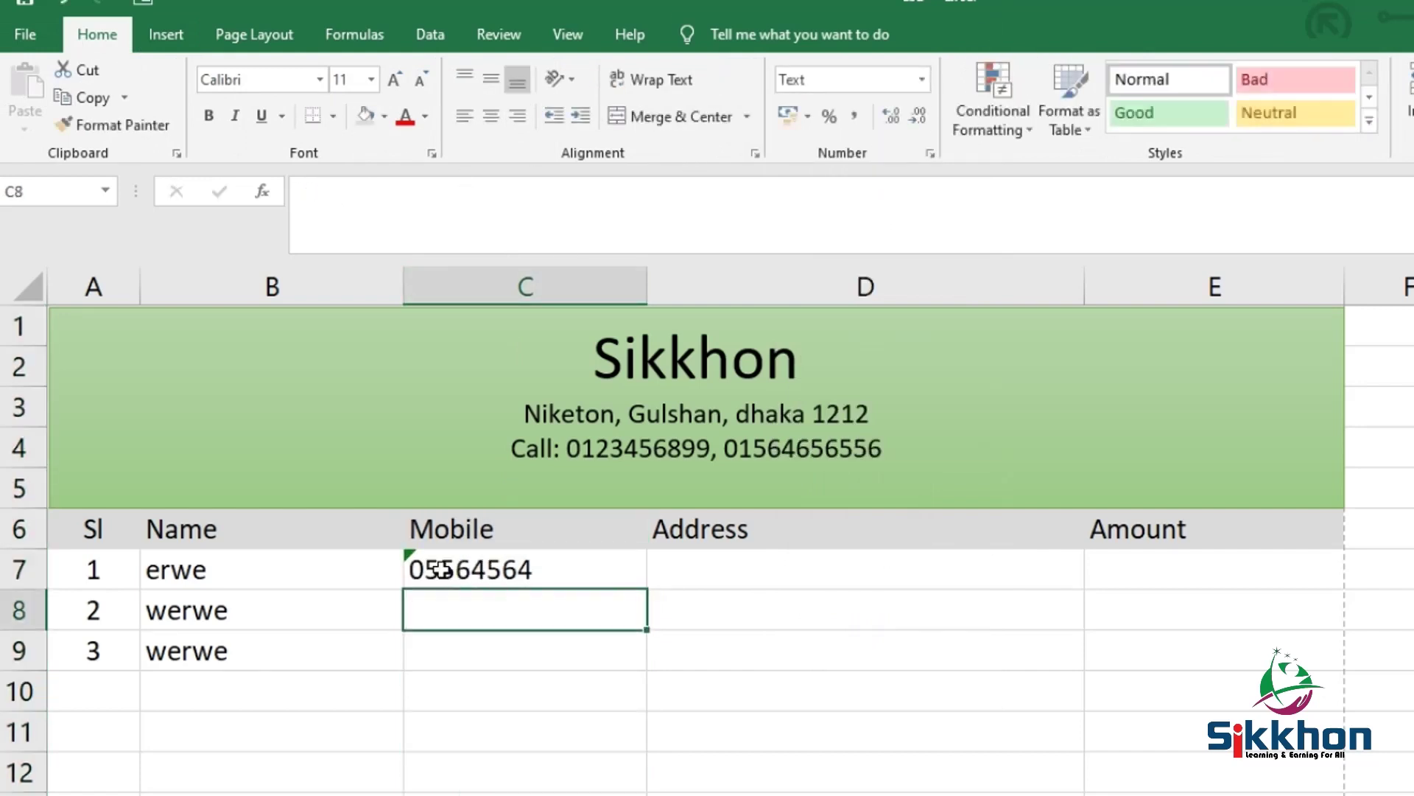
pyautogui.click(442, 569)
# Merge and centre A49:E50 into one footer cell using Alt+H, M, C
pyautogui.scroll(-1, 573, 635)
pyautogui.click(536, 513)
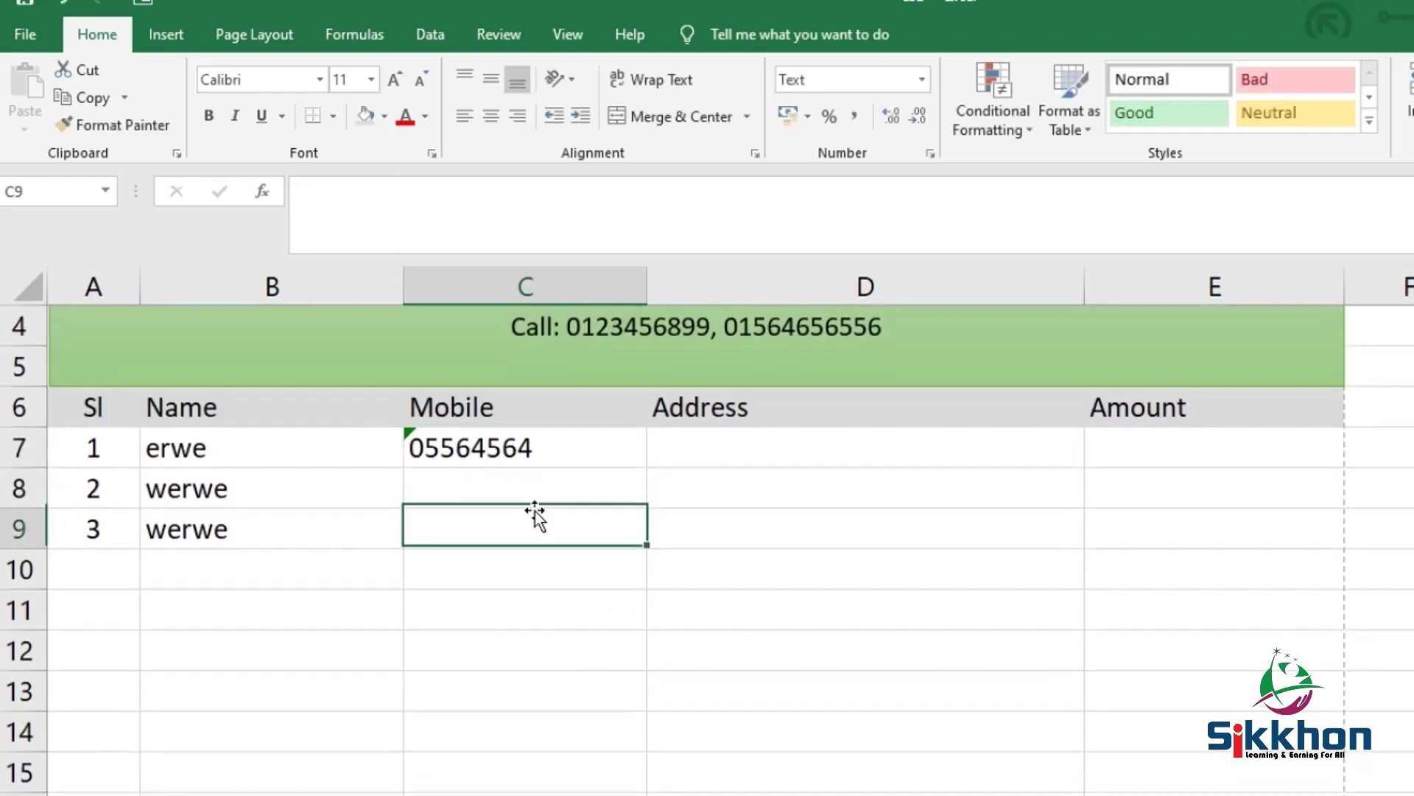
pyautogui.scroll(-3, 1013, 498)
pyautogui.scroll(-12, 1013, 497)
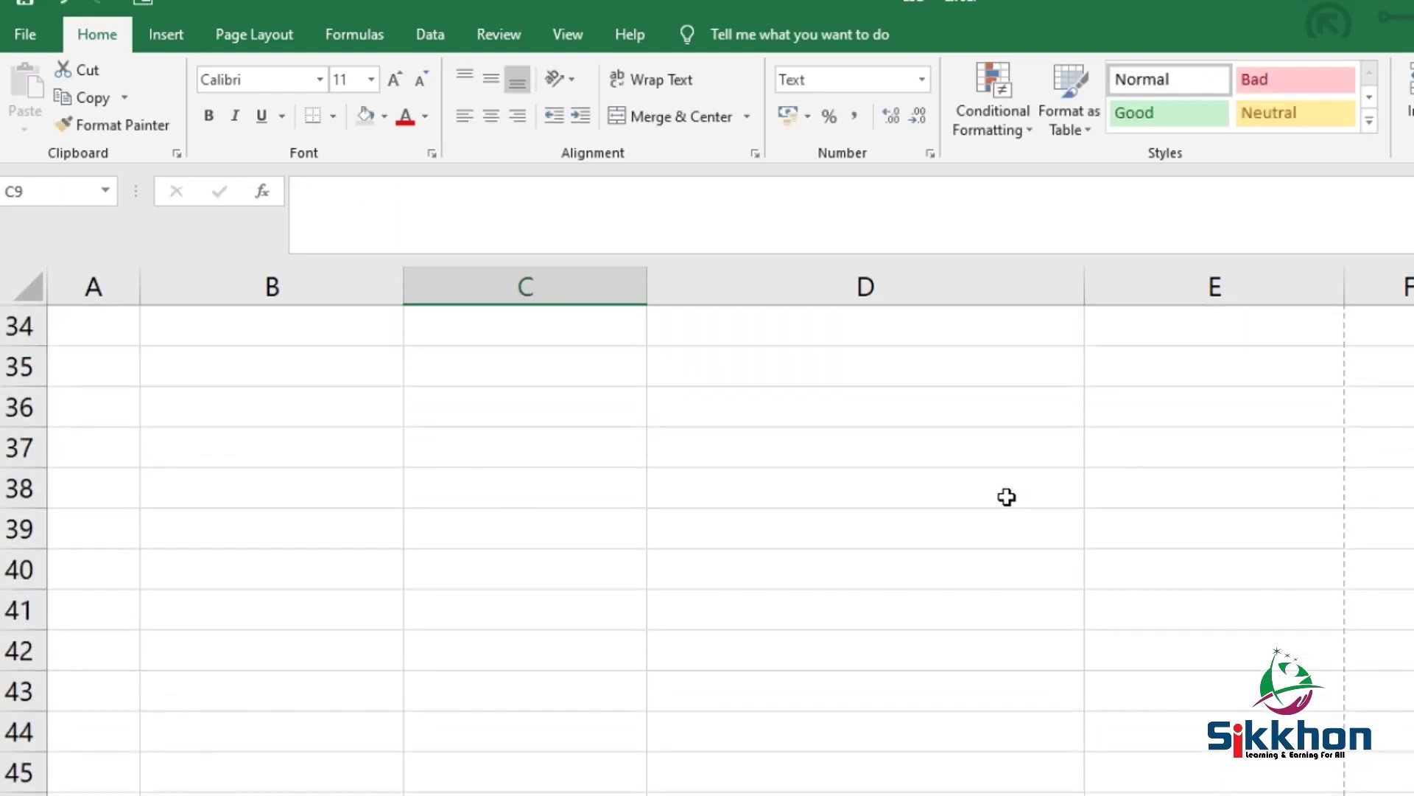
pyautogui.scroll(2, 1159, 528)
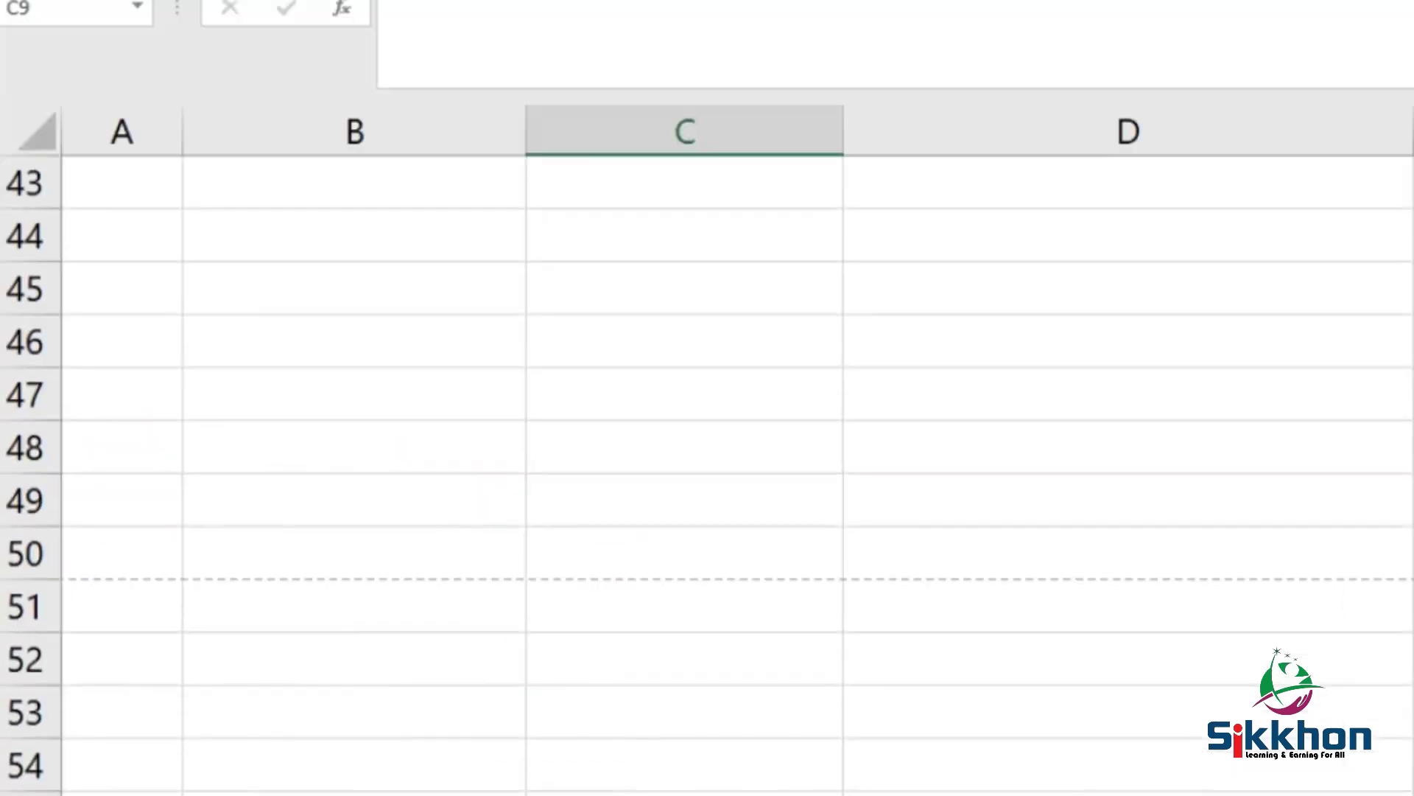
pyautogui.moveTo(1407, 553); pyautogui.dragTo(148, 501)
pyautogui.hotkey('alt', 'h')
pyautogui.press('m')
pyautogui.press('c')
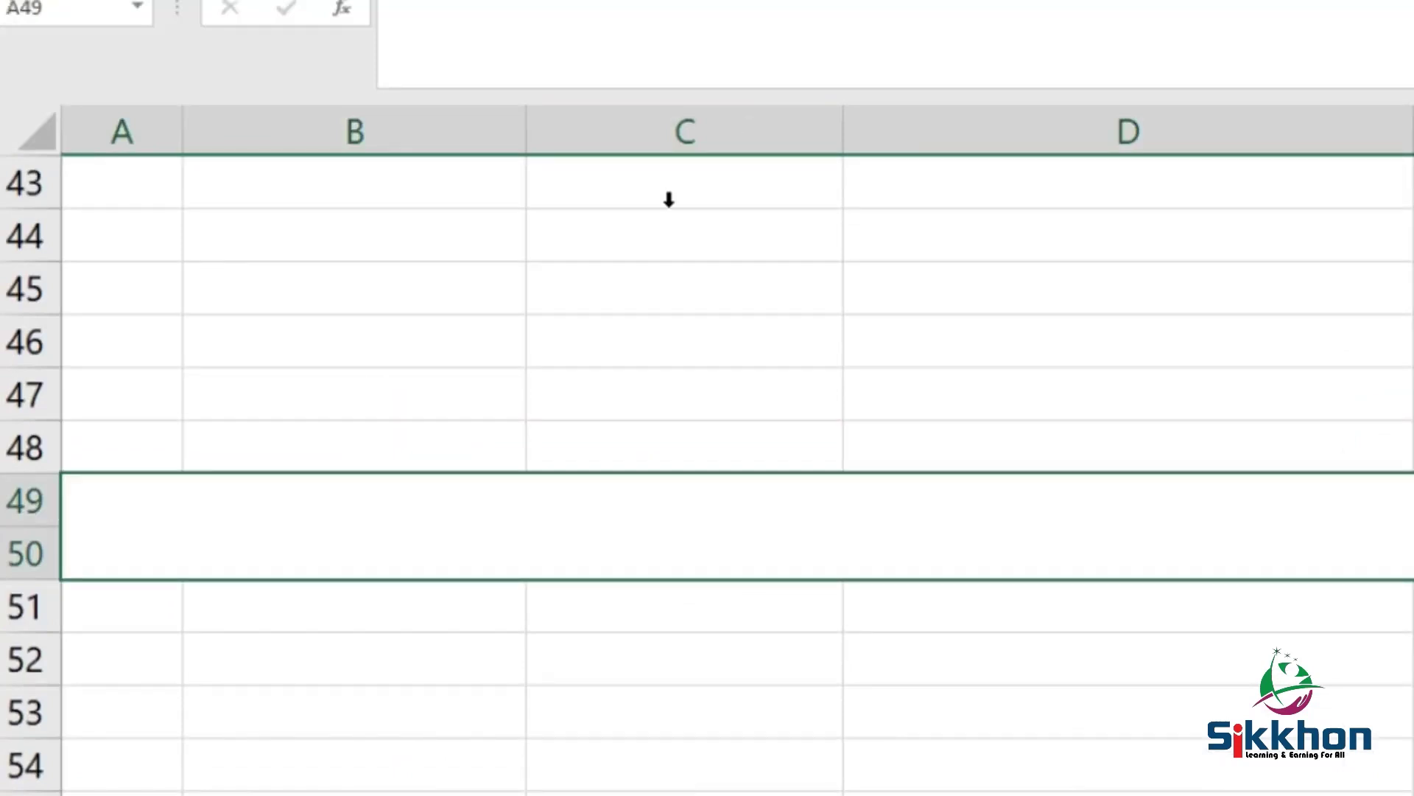
# Draw a rectangle shape over the merged footer, then delete it
pyautogui.click(161, 38)
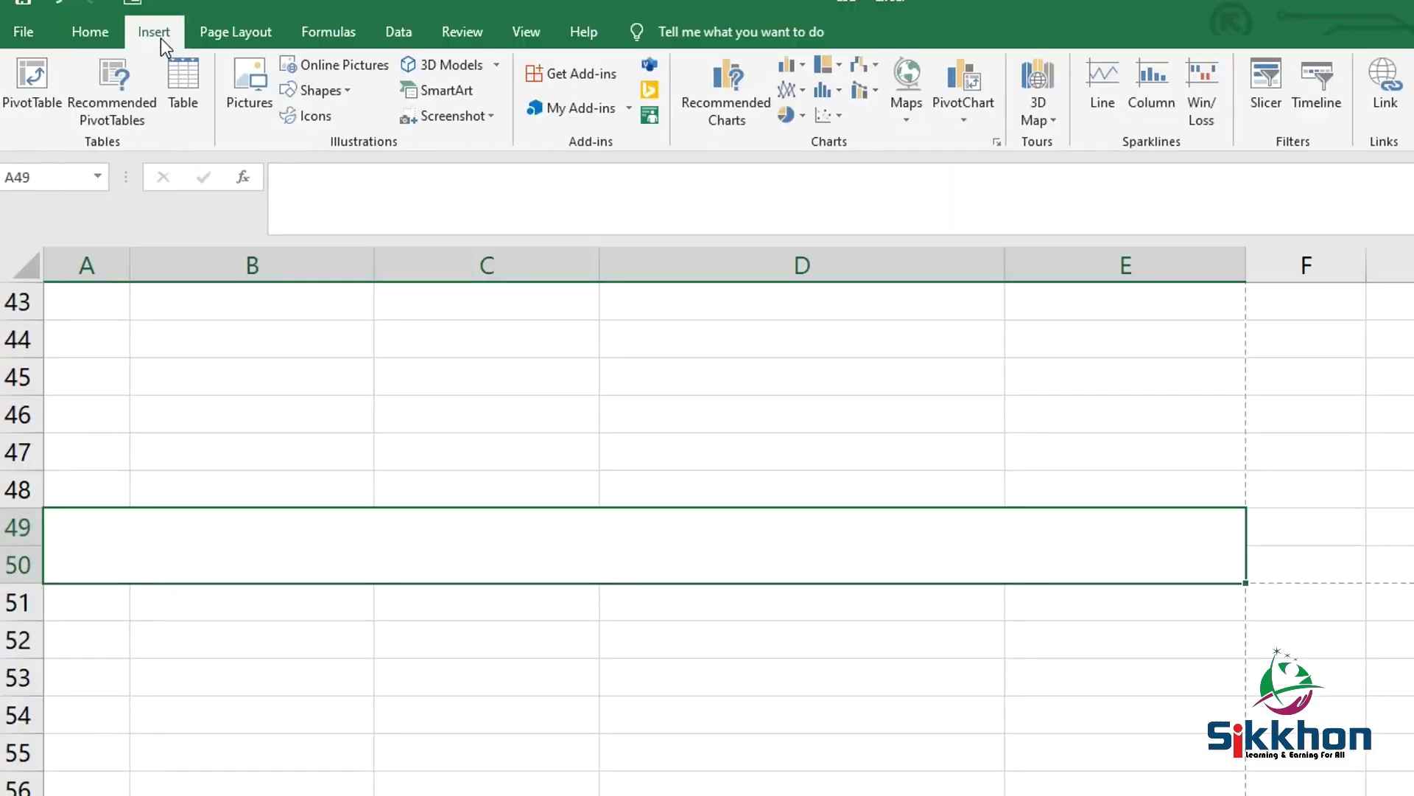
pyautogui.click(329, 92)
pyautogui.click(355, 141)
pyautogui.moveTo(45, 504)
pyautogui.mouseDown()
pyautogui.moveTo(155, 555)
pyautogui.moveTo(1245, 584)
pyautogui.mouseUp()
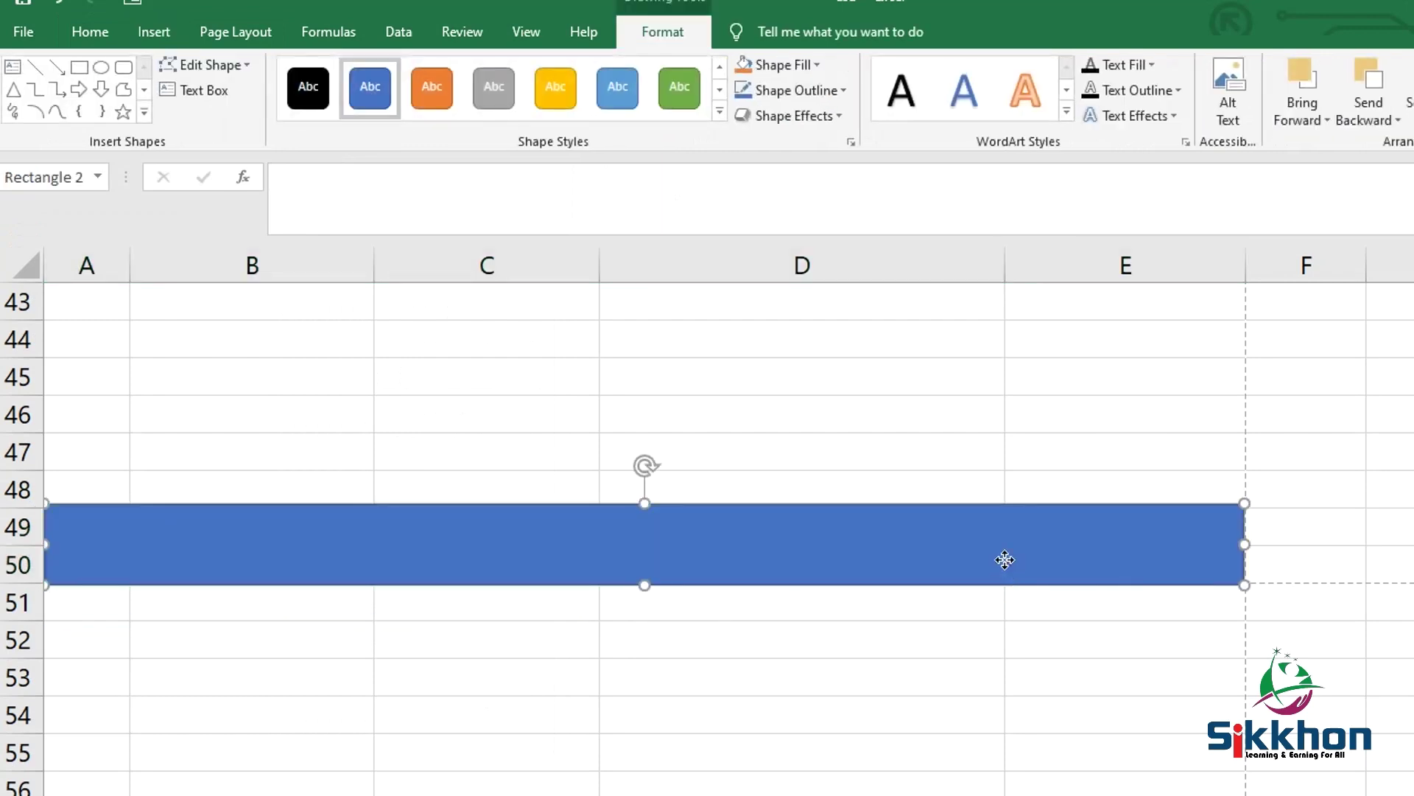
pyautogui.press('Delete')
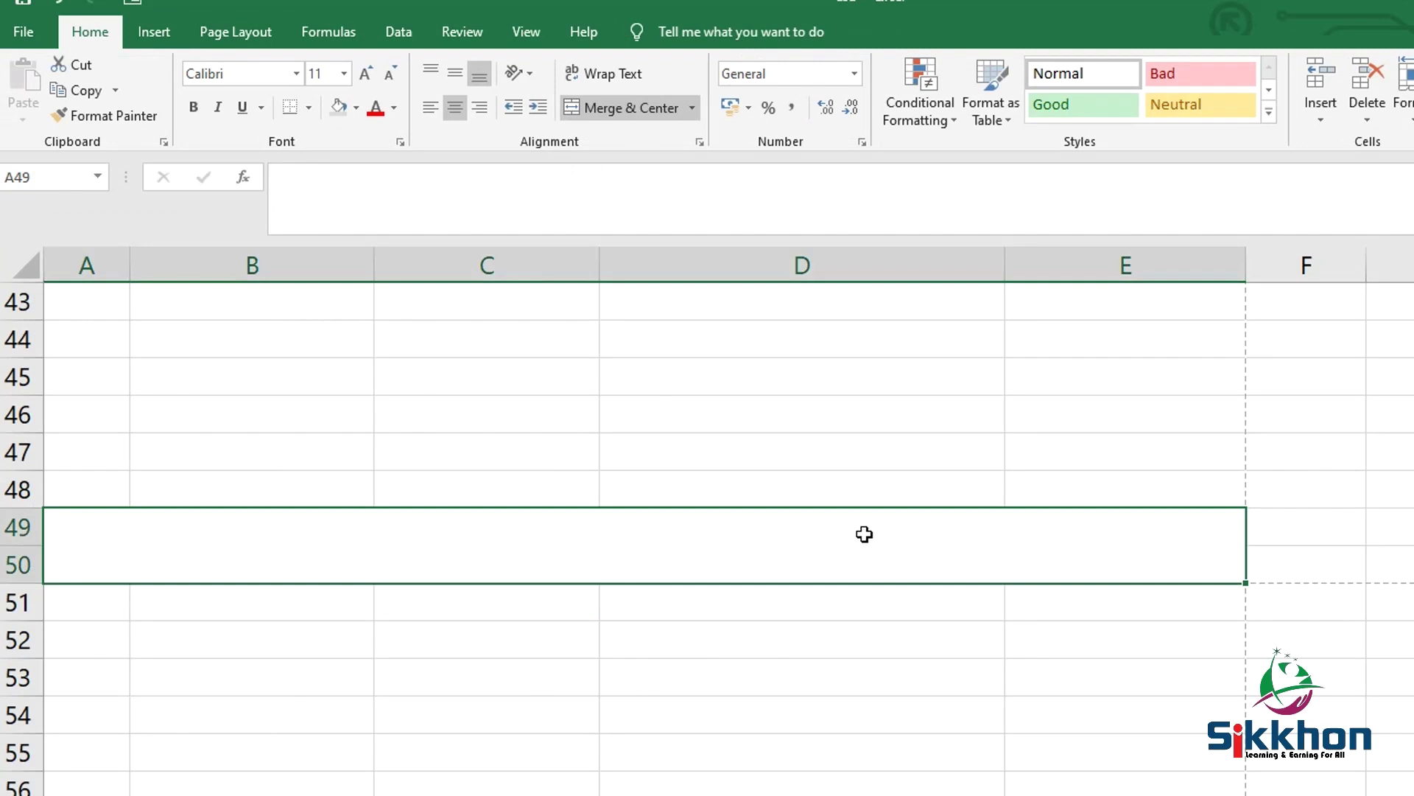
# Fill the merged footer dark orange and make row 49 taller
pyautogui.click(354, 111)
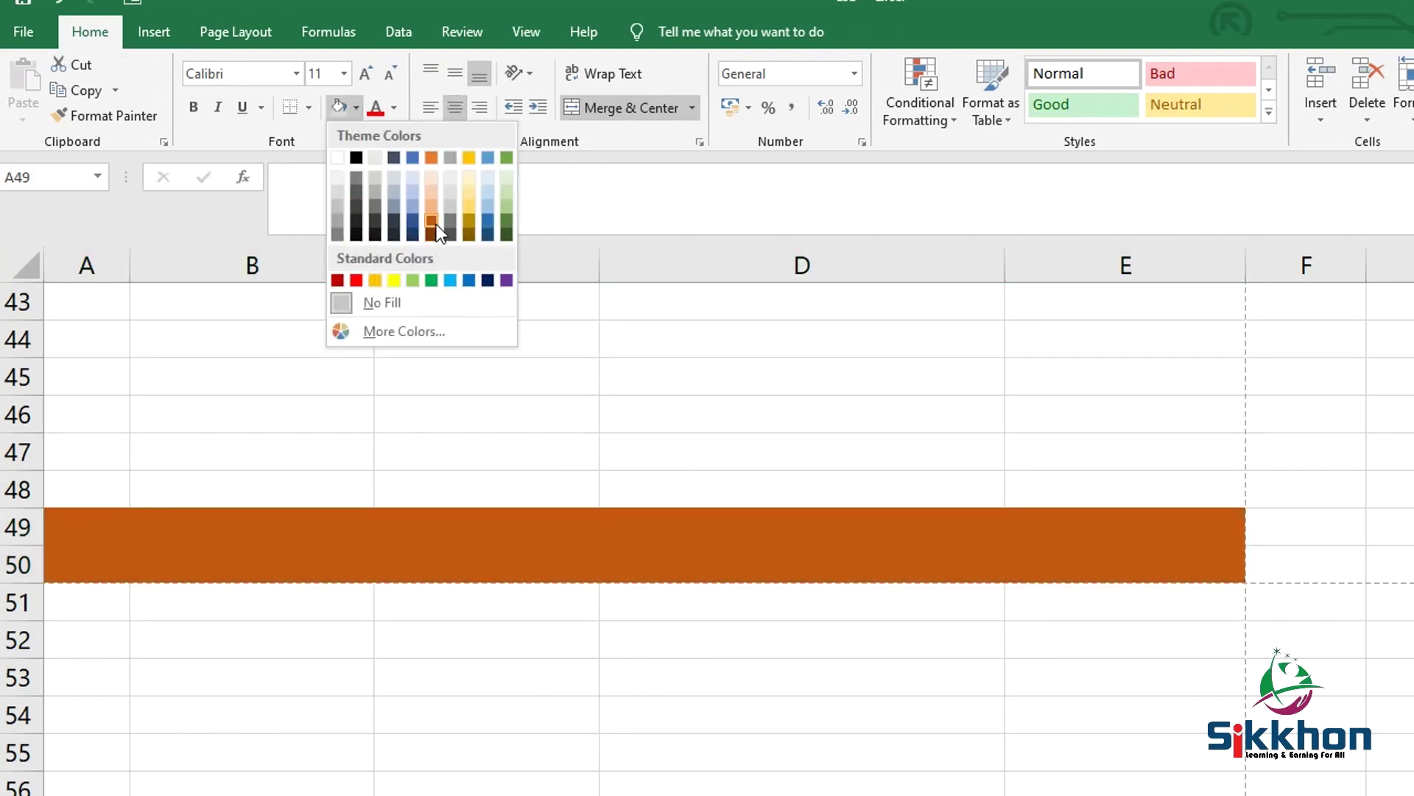
pyautogui.click(434, 222)
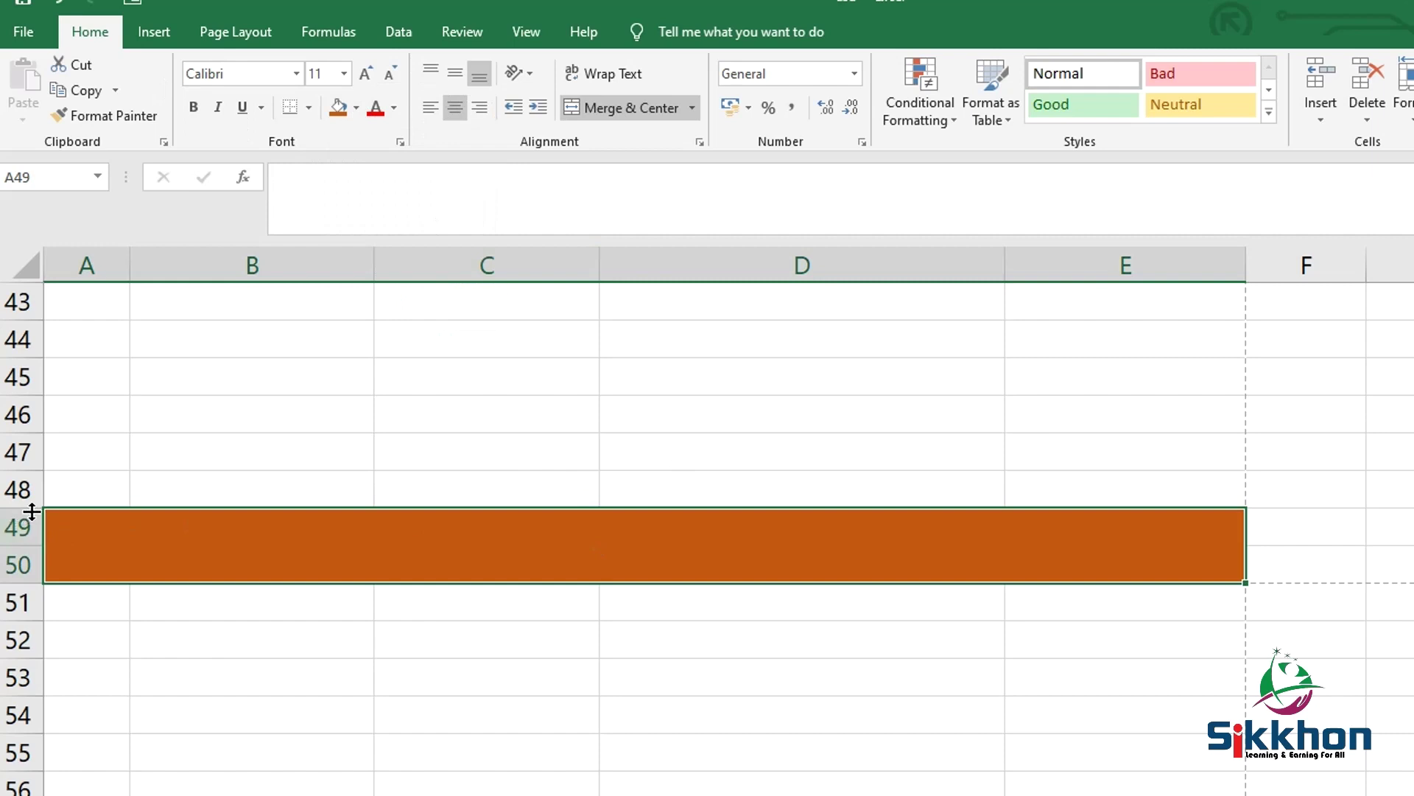
pyautogui.moveTo(32, 507); pyautogui.dragTo(32, 523)
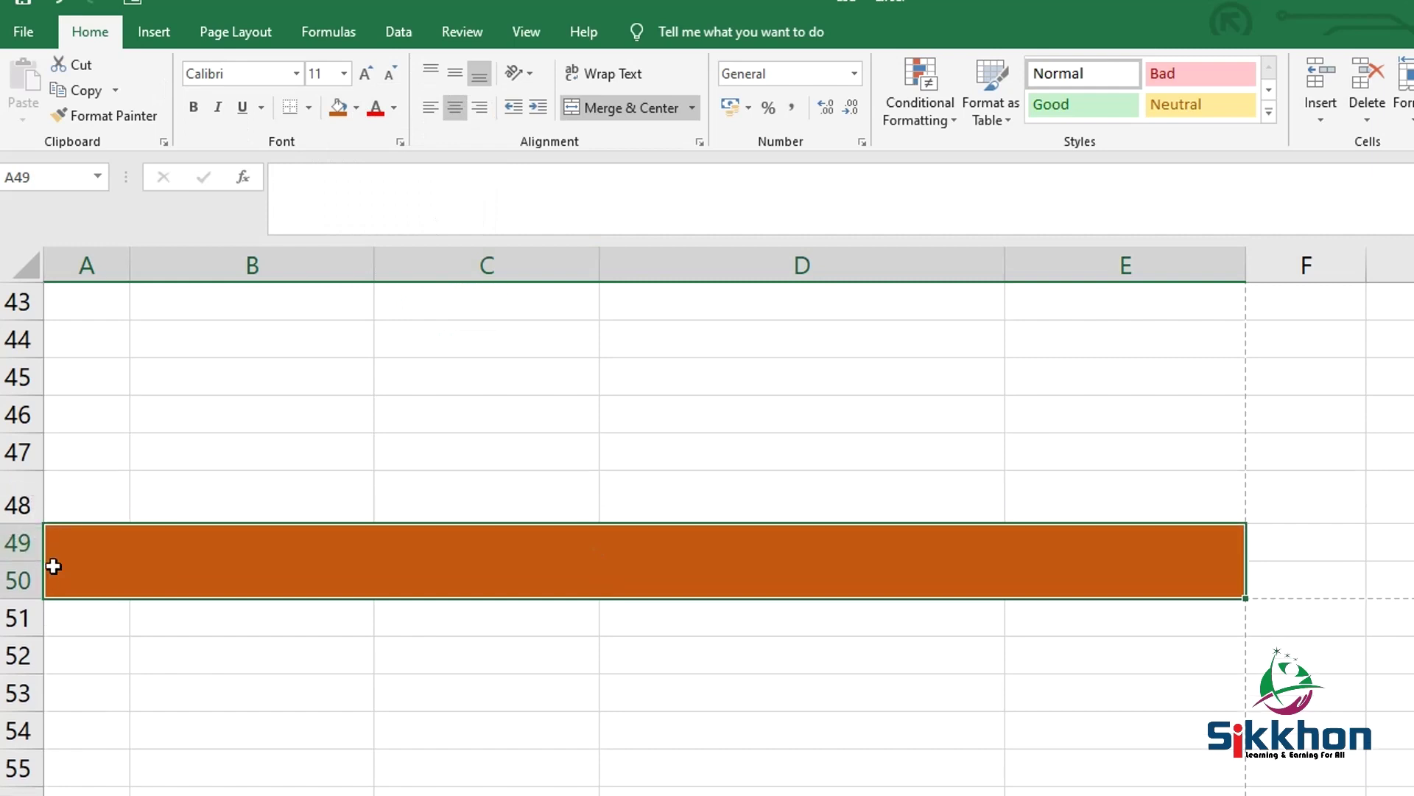
pyautogui.hotkey('ctrl', 'z')
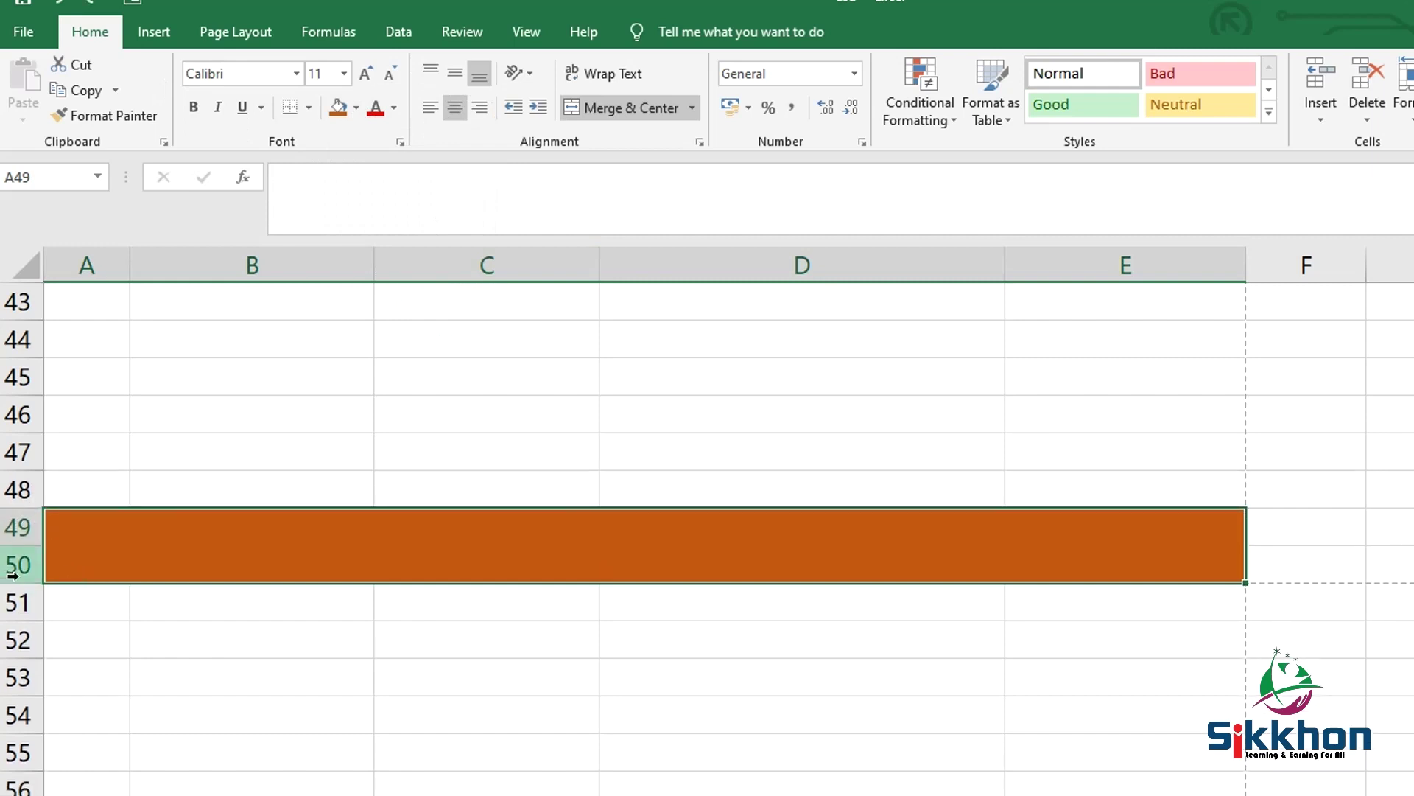
pyautogui.moveTo(37, 546); pyautogui.dragTo(41, 530)
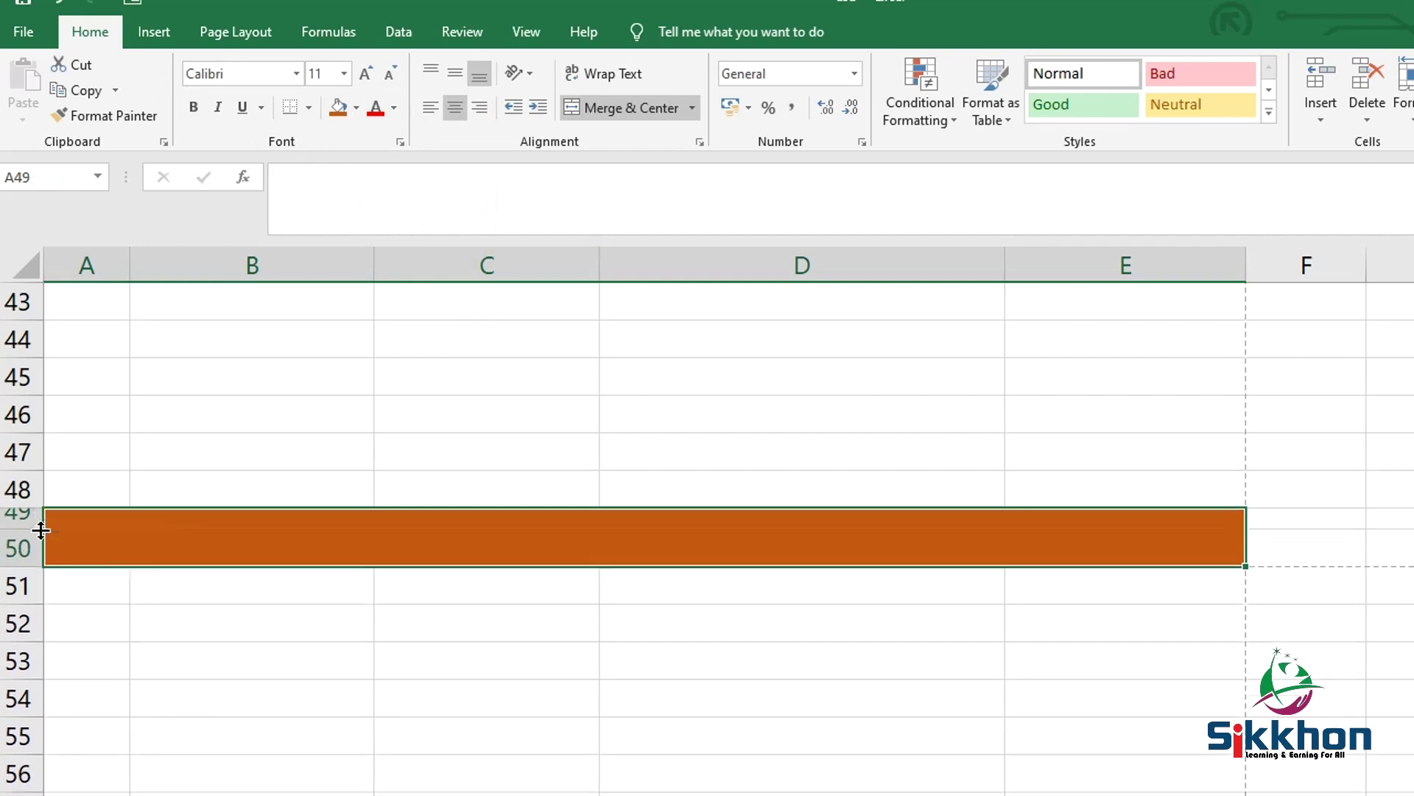
# Type 'asdasdasdasdasd' into the footer and middle-align it vertically
pyautogui.doubleClick(263, 537)
pyautogui.write('asdasdasdasdasd')
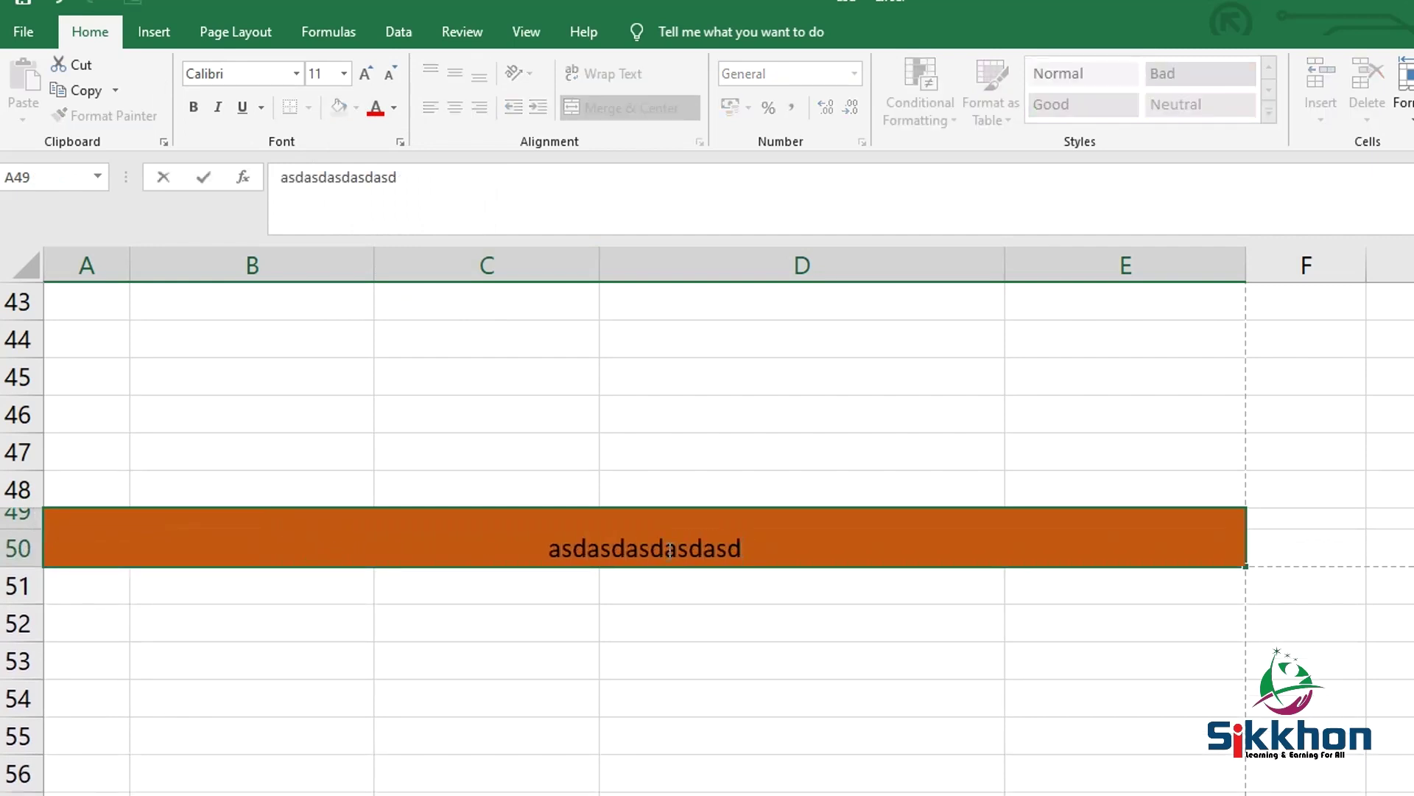
pyautogui.doubleClick(669, 551)
pyautogui.click(647, 435)
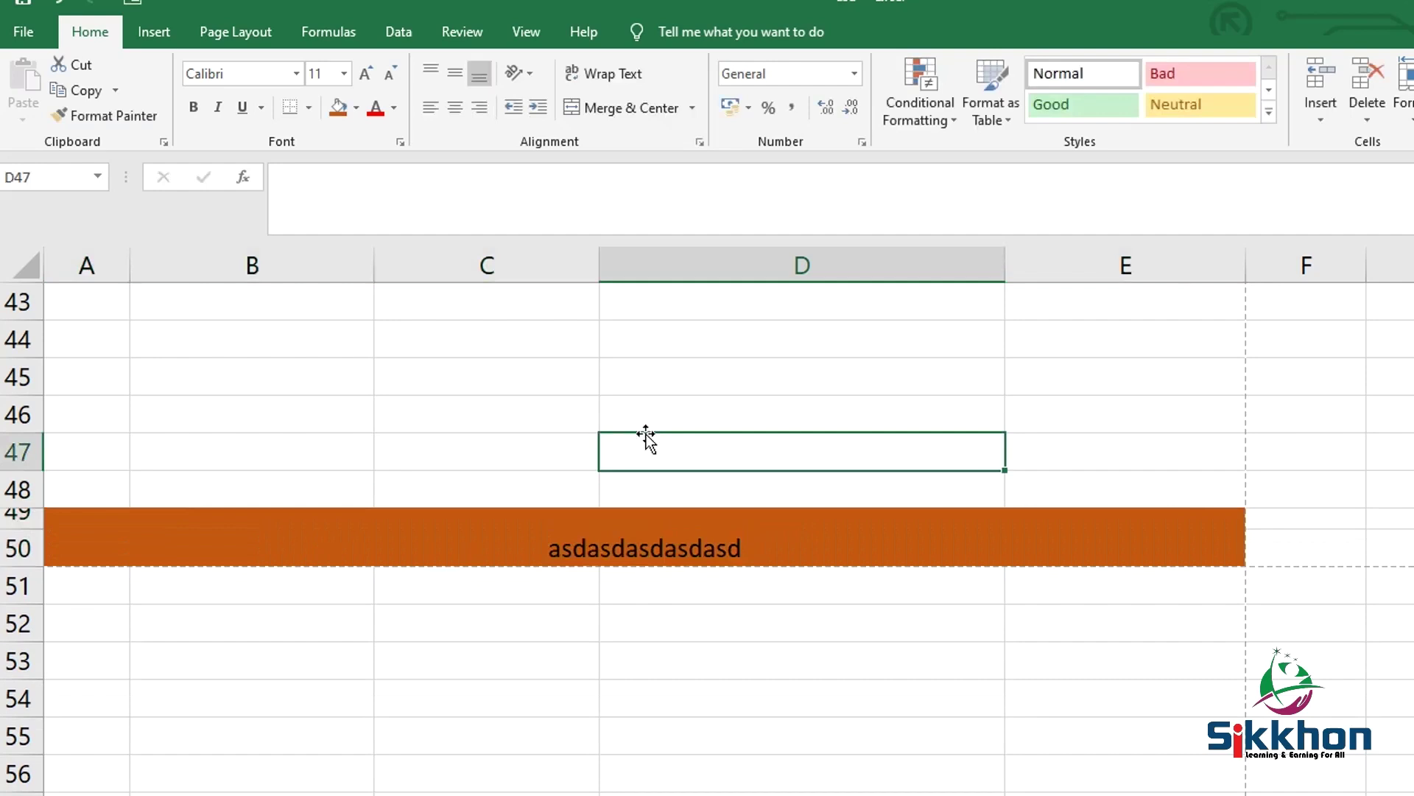
pyautogui.click(654, 538)
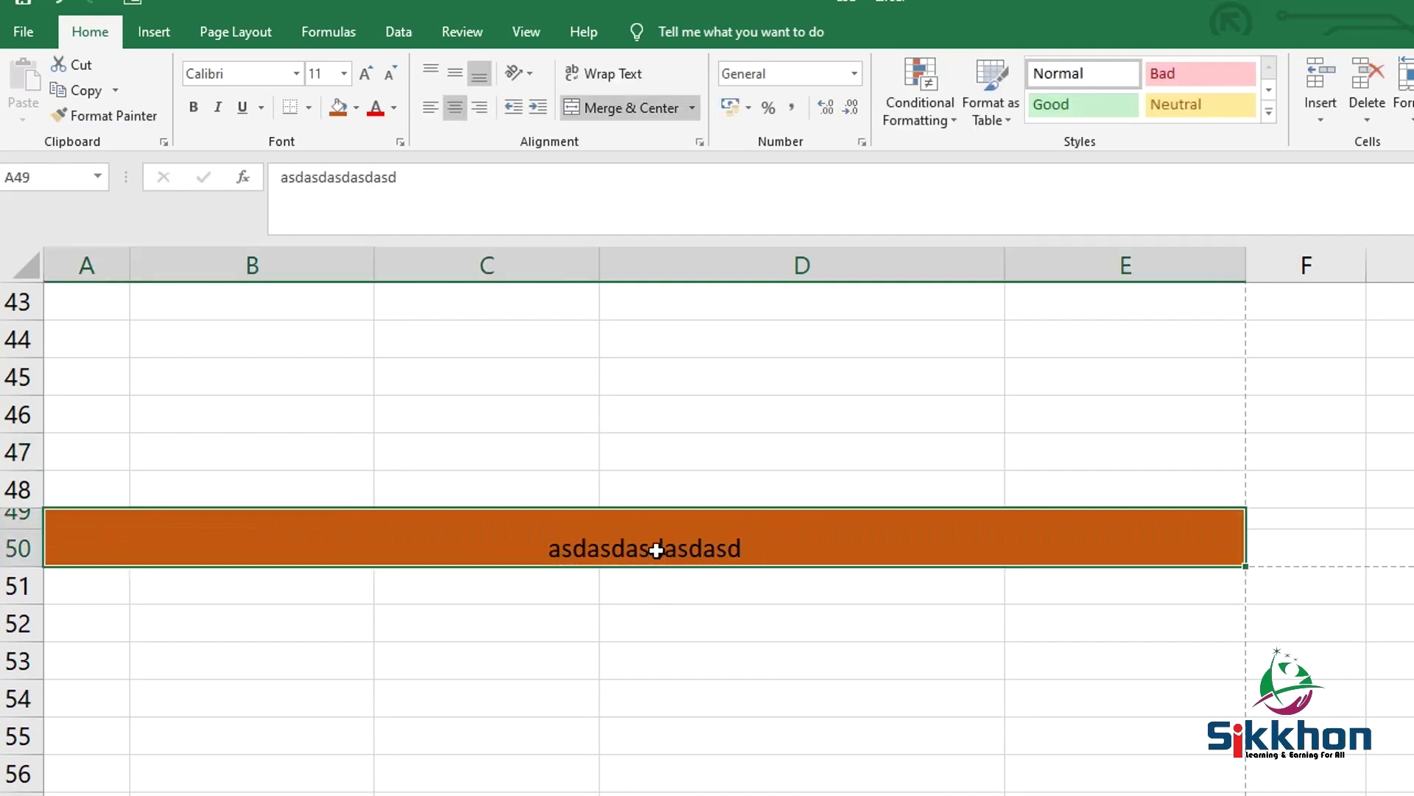
pyautogui.click(452, 73)
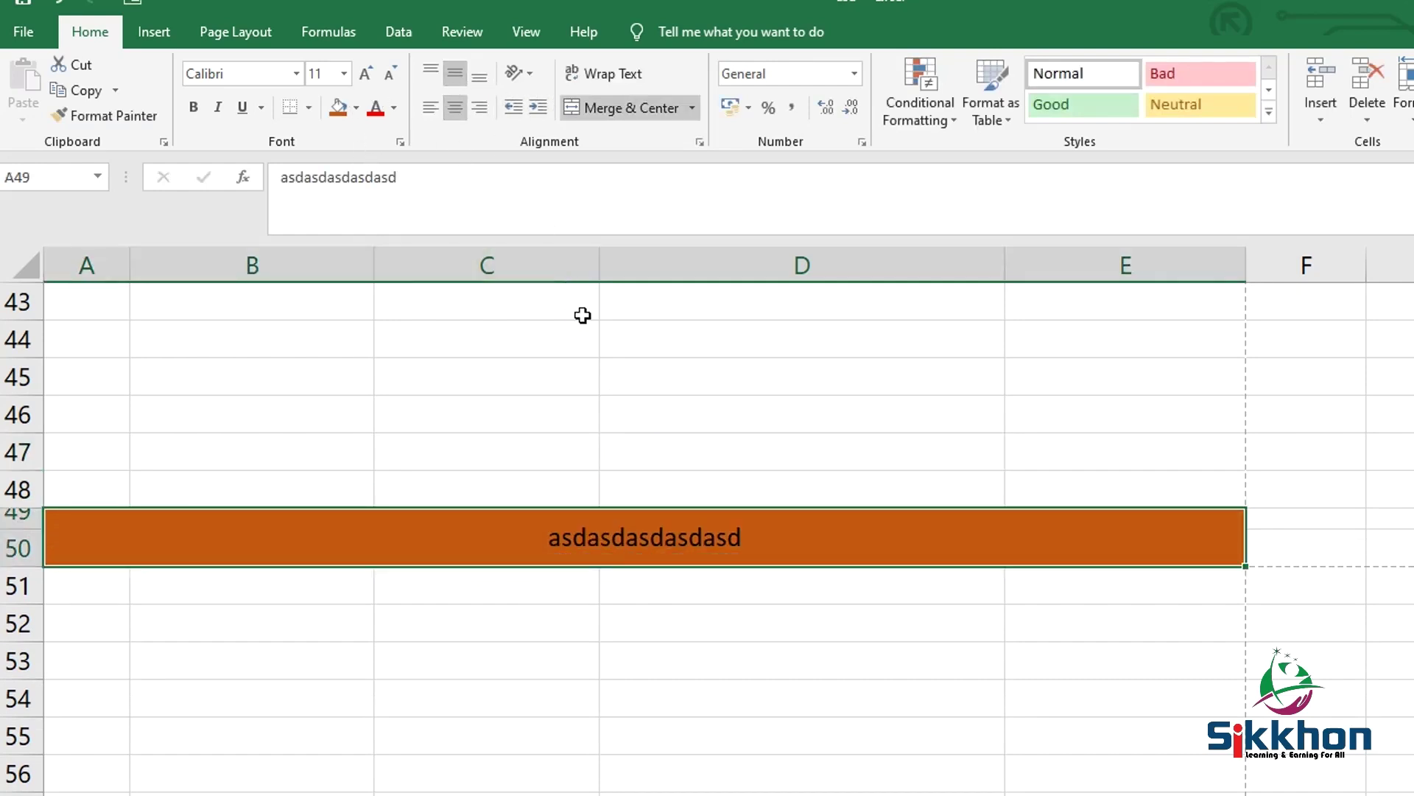
pyautogui.click(38, 34)
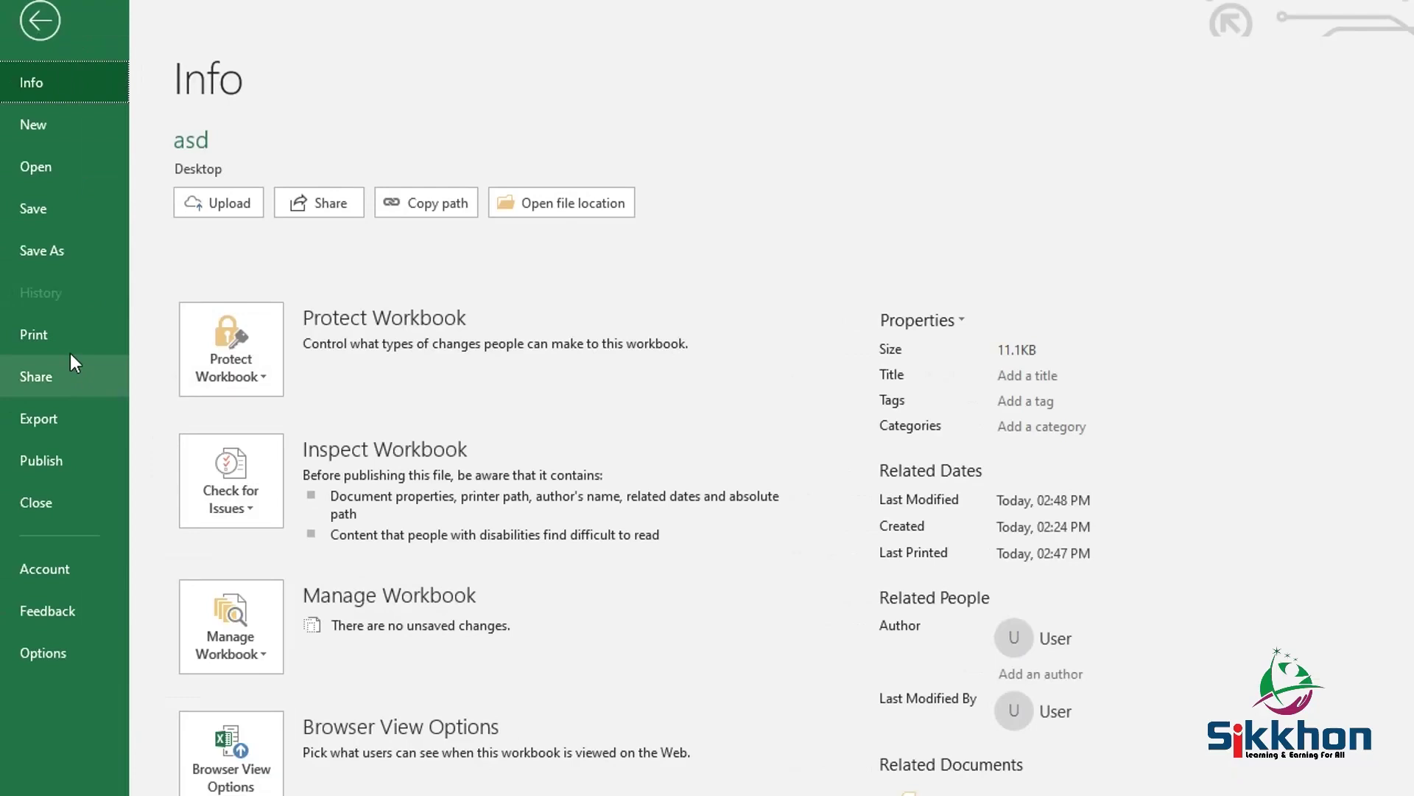
# Check the page in Print preview, then drag column E wider
pyautogui.click(44, 335)
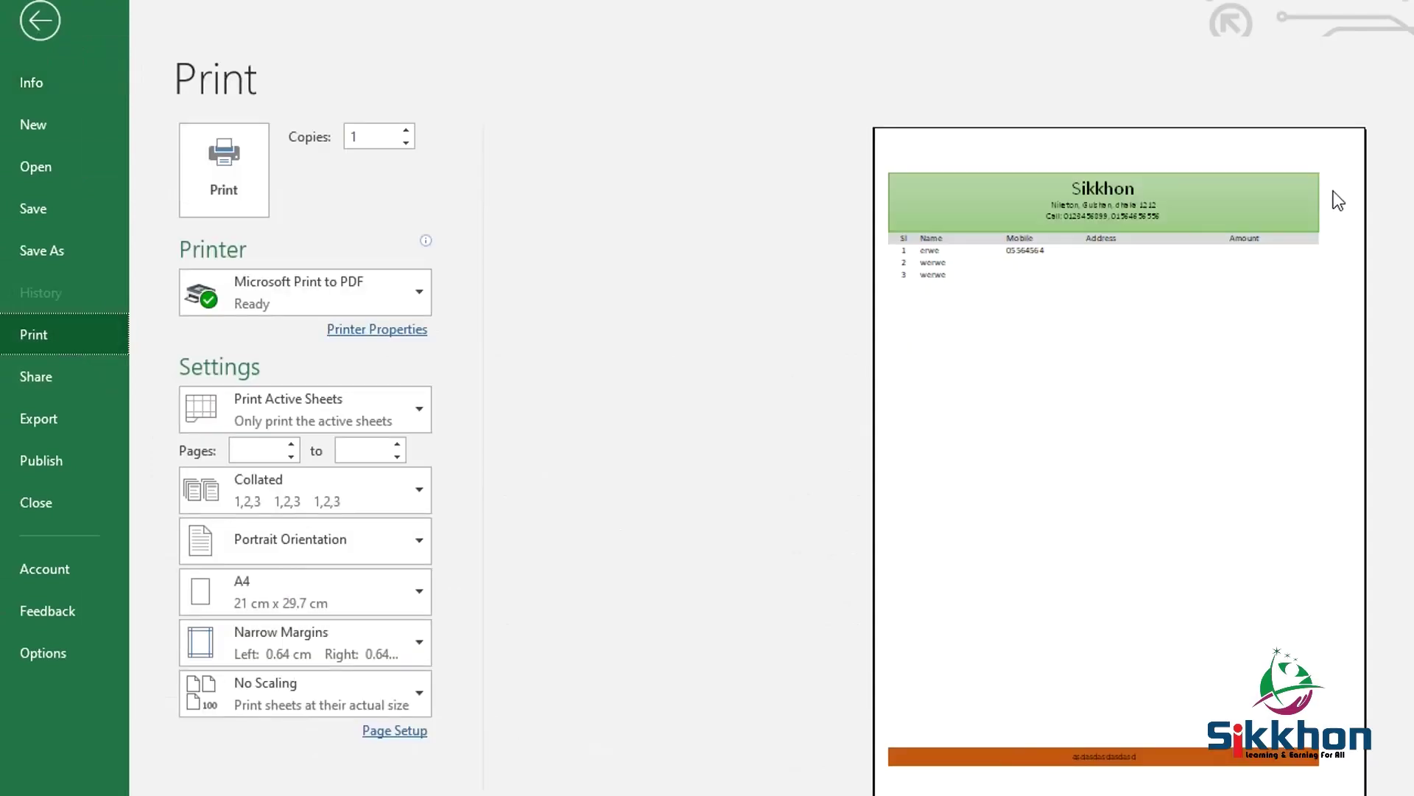
pyautogui.click(42, 22)
pyautogui.moveTo(1262, 266); pyautogui.dragTo(1317, 266)
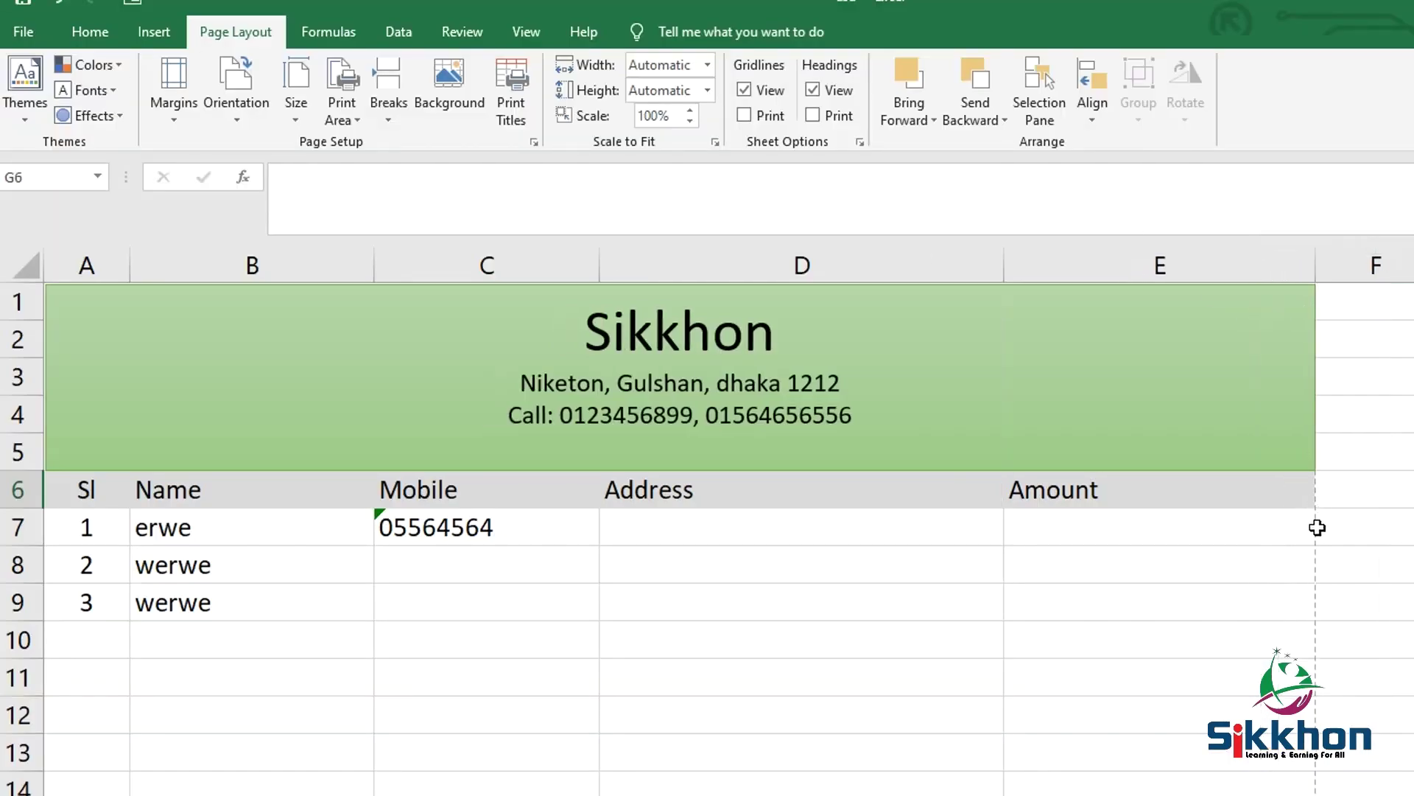
# Resize column E so the footer ends at the page boundary, confirming in Print preview
pyautogui.click(181, 104)
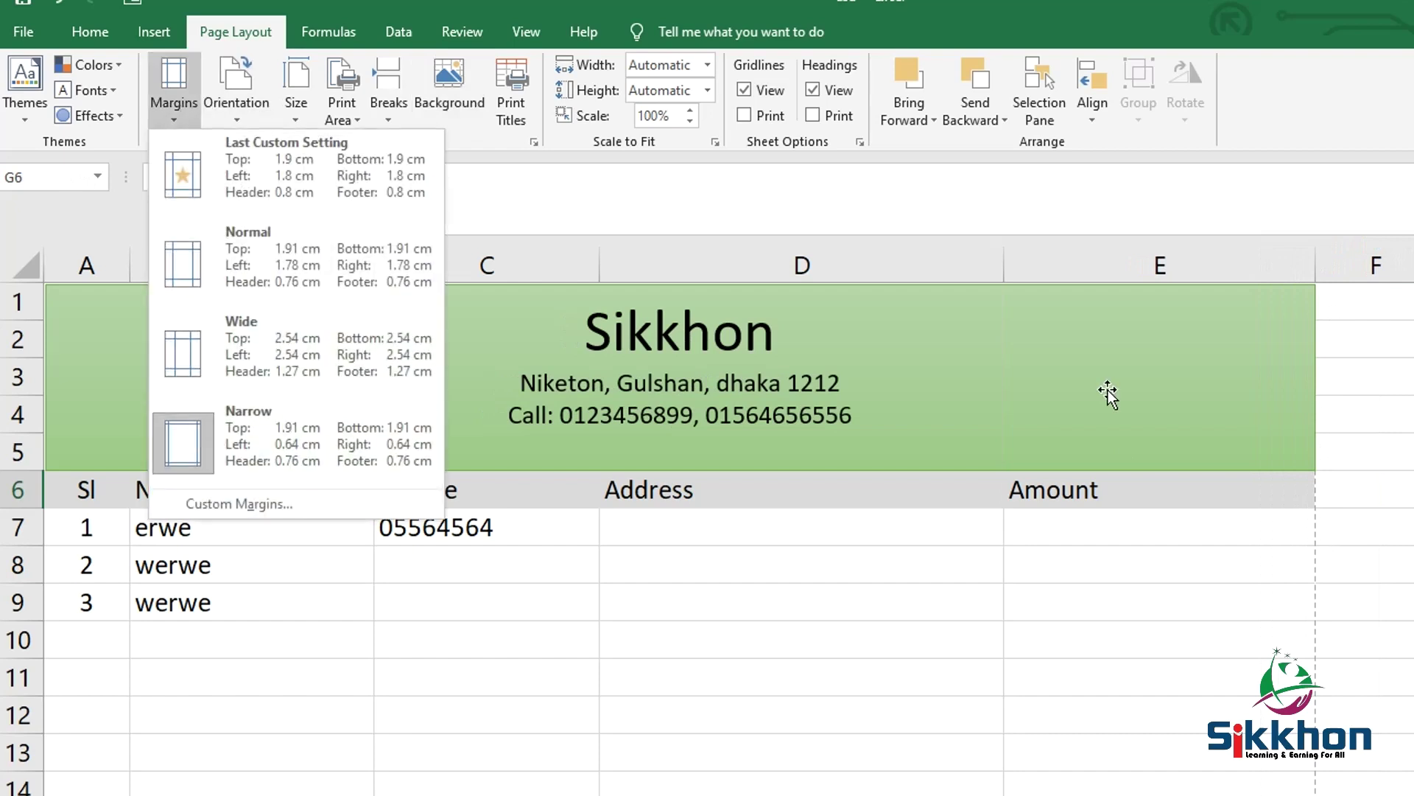
pyautogui.click(1316, 256)
pyautogui.moveTo(1313, 272); pyautogui.dragTo(1299, 266)
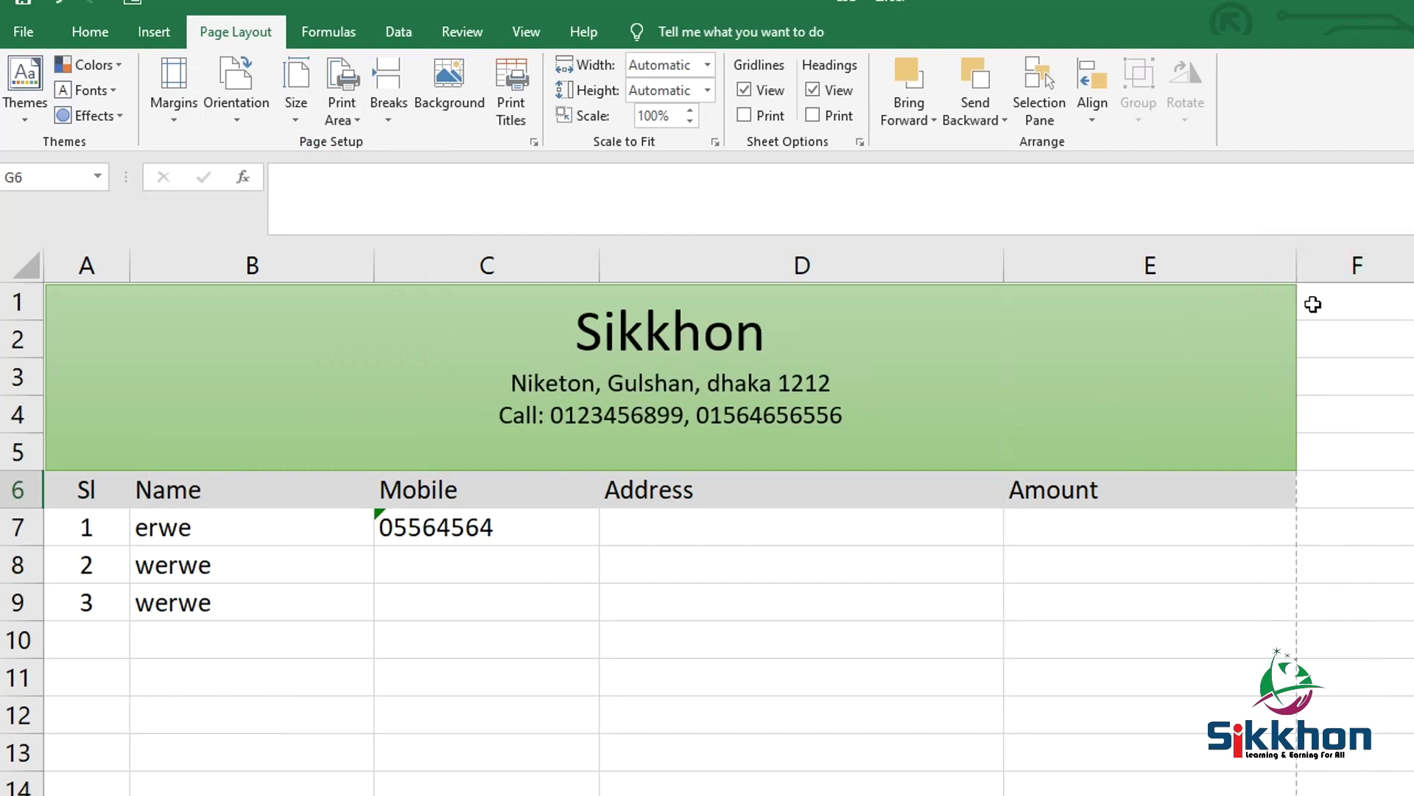
pyautogui.click(23, 31)
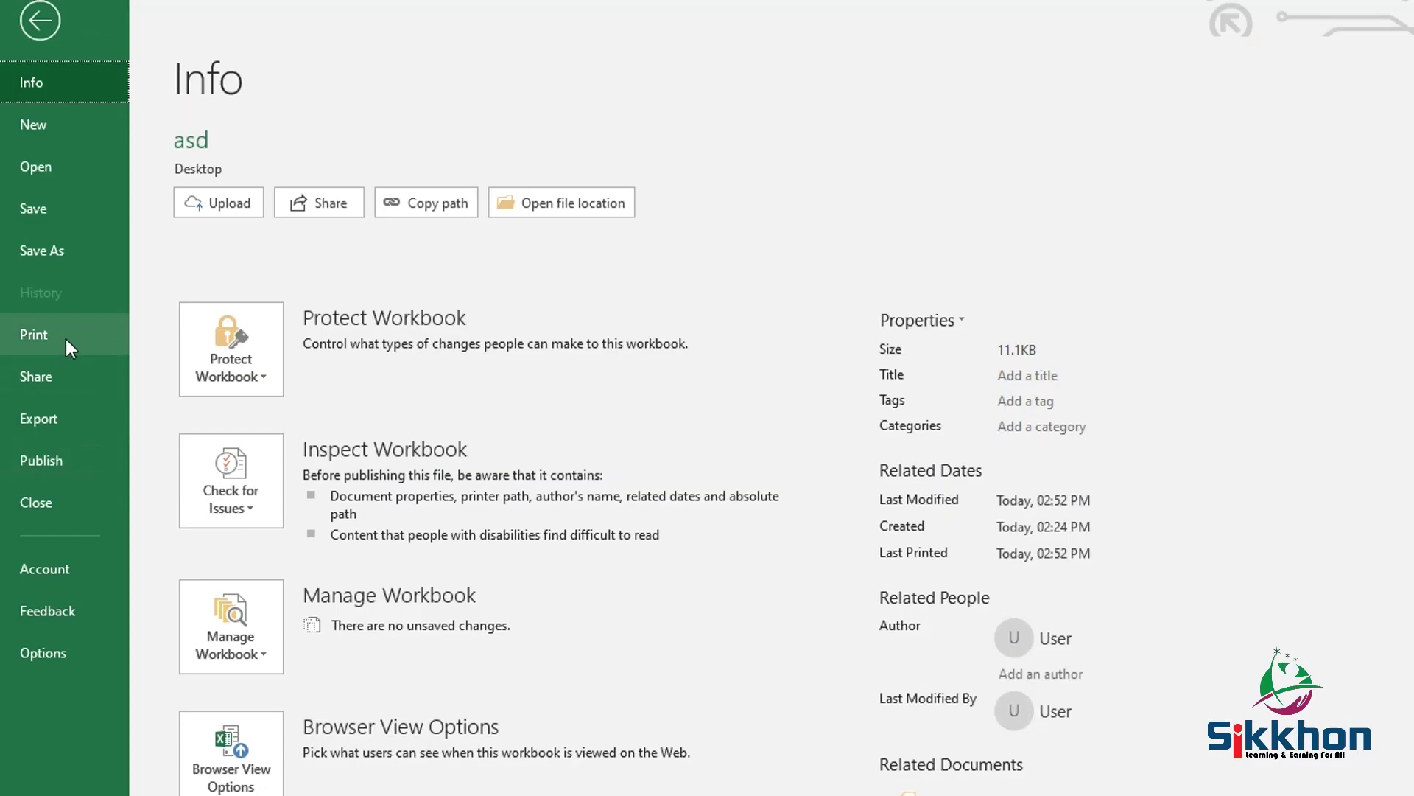
pyautogui.click(65, 338)
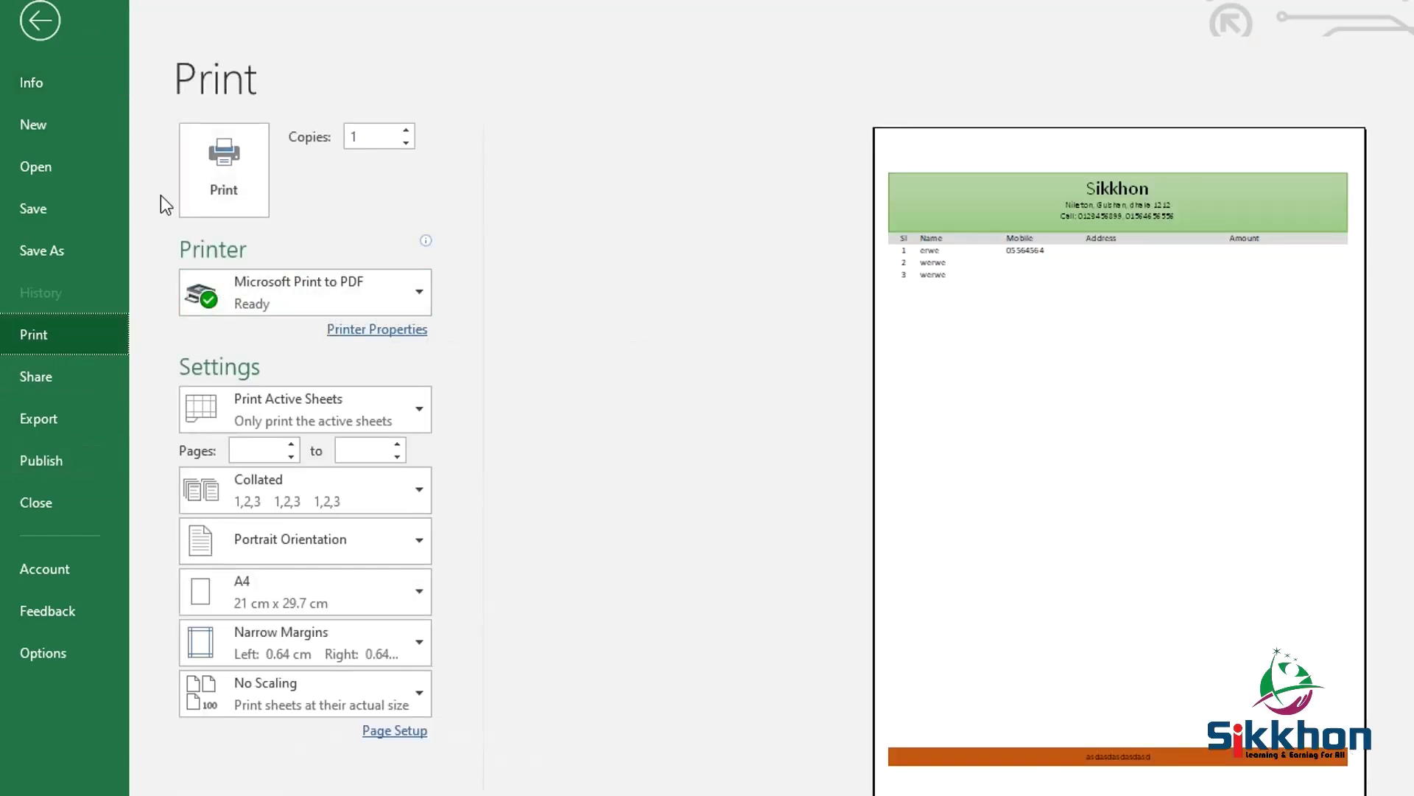
pyautogui.click(41, 16)
# Drag row 50 taller to deepen the orange footer block
pyautogui.scroll(-15, 692, 582)
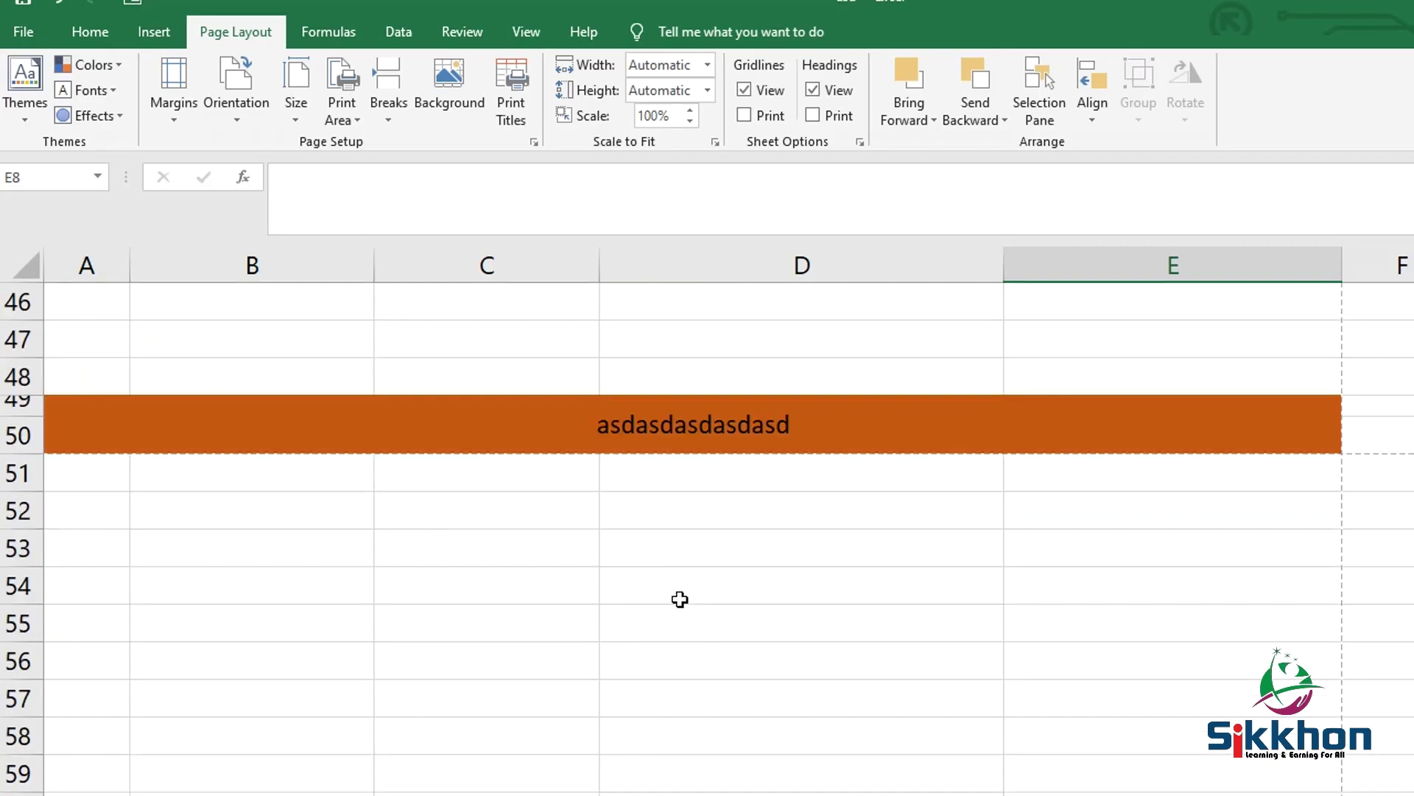
pyautogui.moveTo(30, 454); pyautogui.dragTo(34, 483)
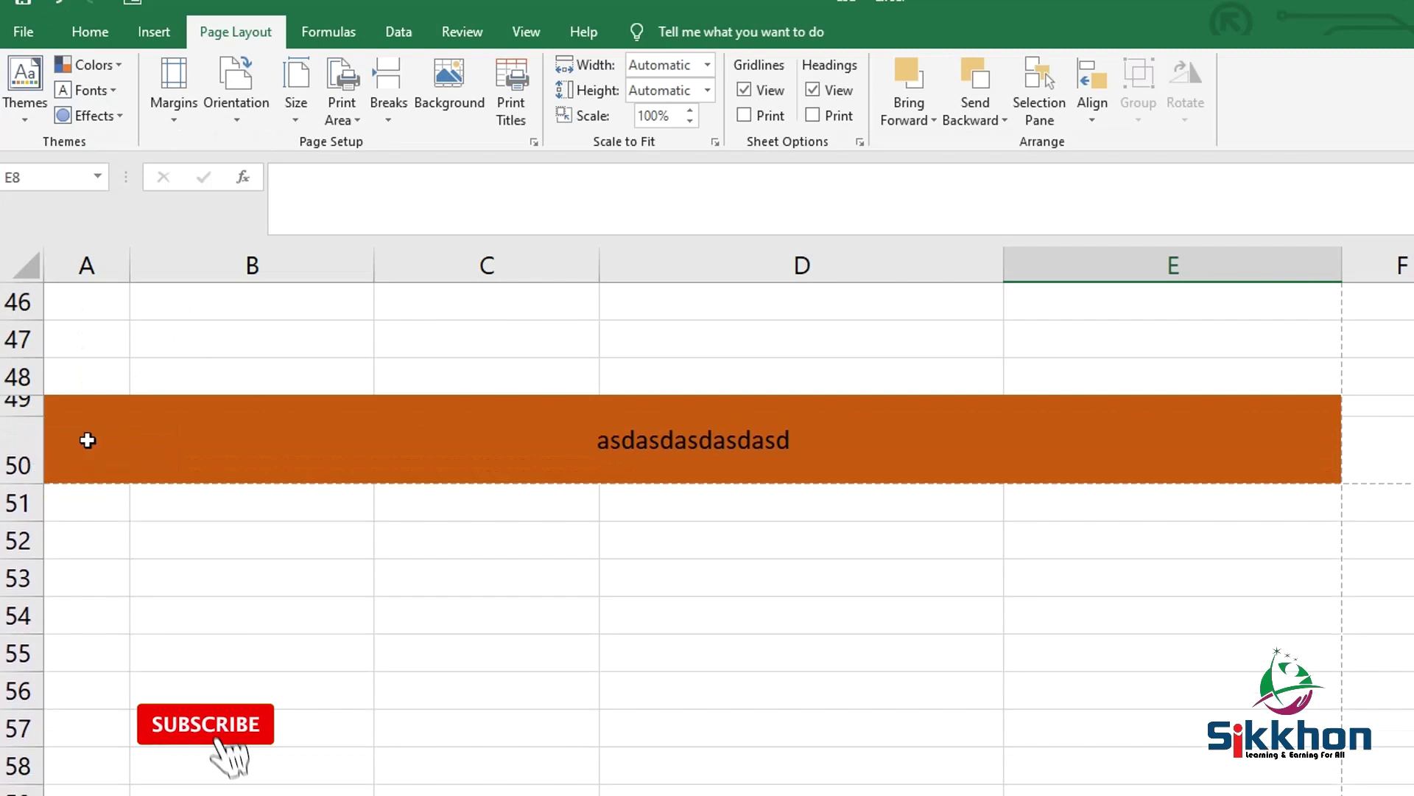